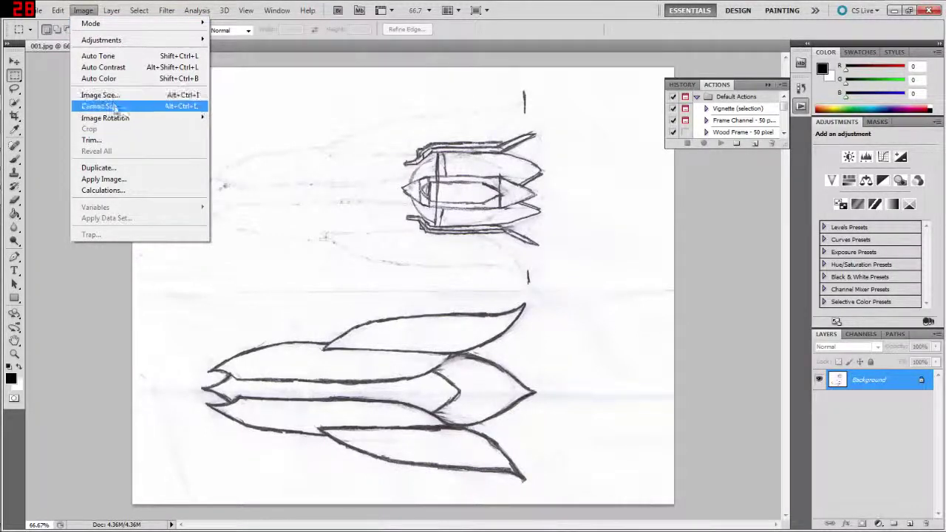
Rotate the scanned rocket sketch 90° clockwise and select the Brush tool
click(244, 128)
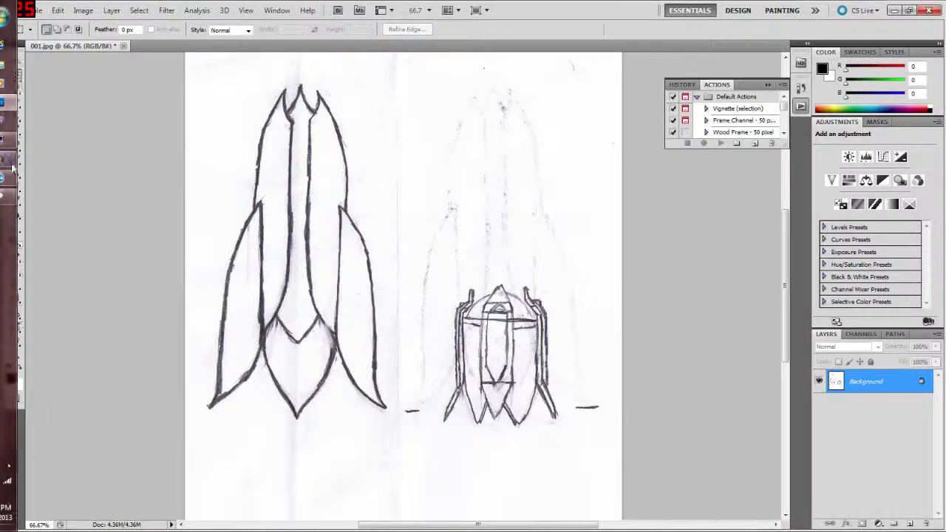
click(15, 160)
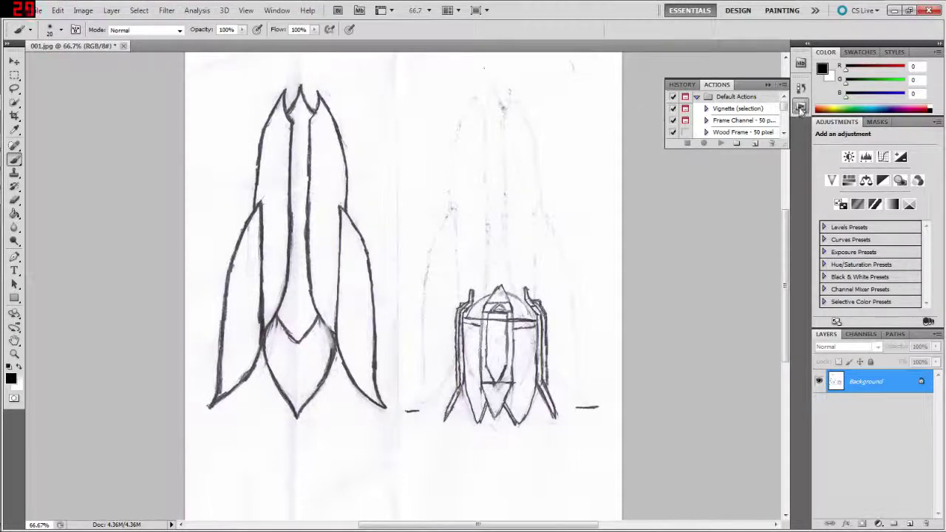
Show the Navigator panel and dock it in the right-hand panel column
click(800, 107)
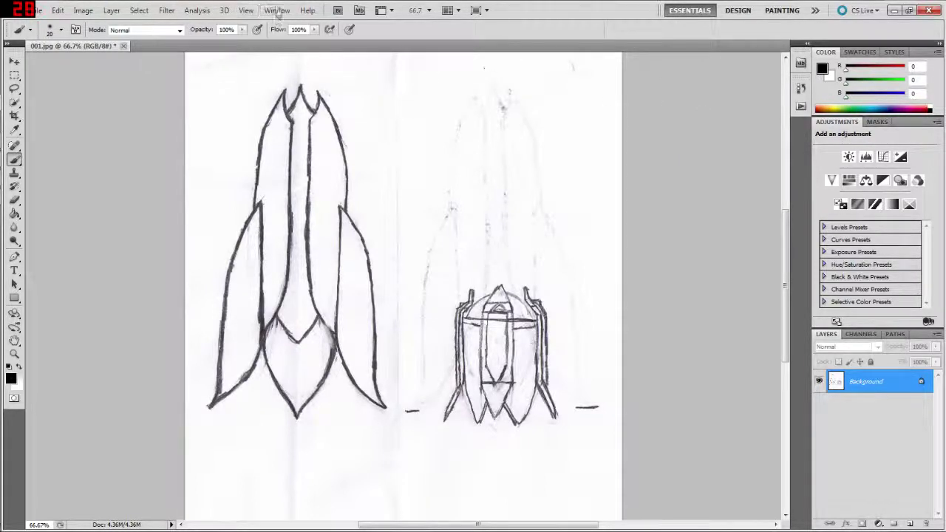
click(277, 10)
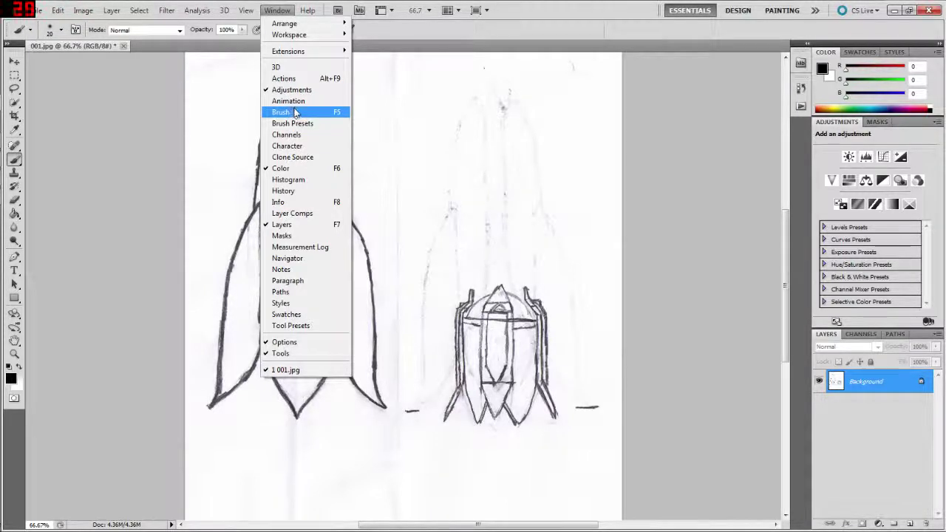
click(299, 258)
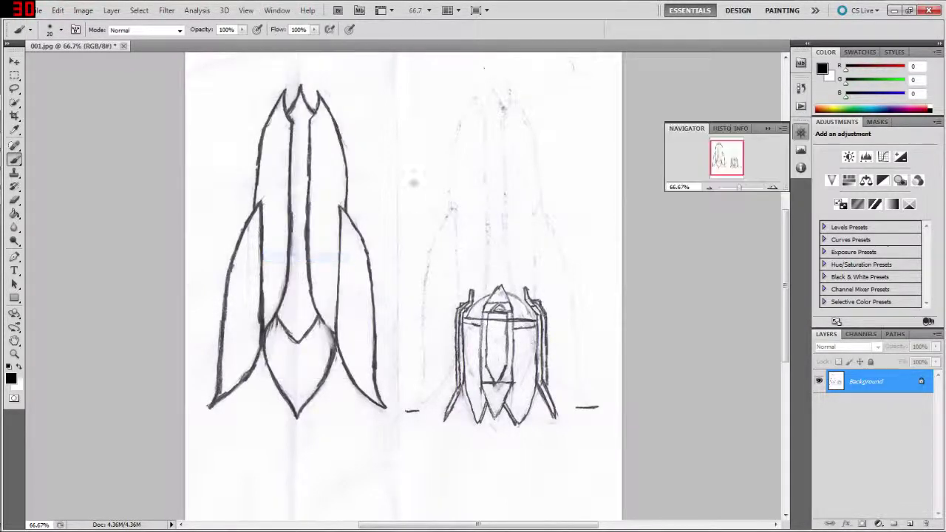
click(800, 135)
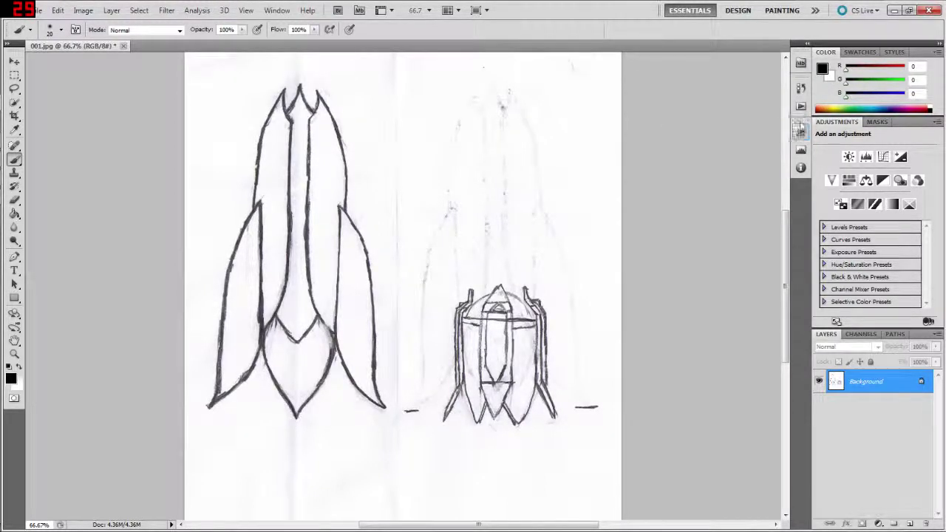
drag(801, 117, 845, 48)
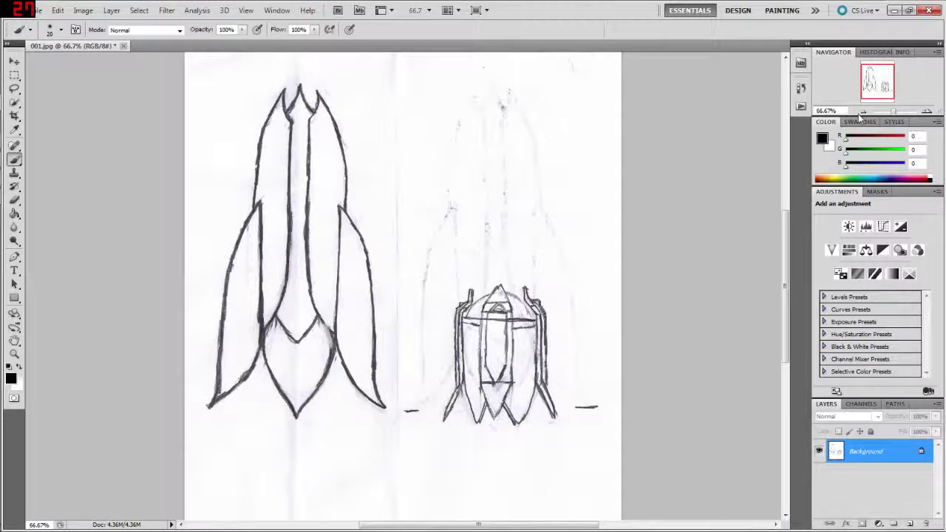
drag(860, 117, 860, 136)
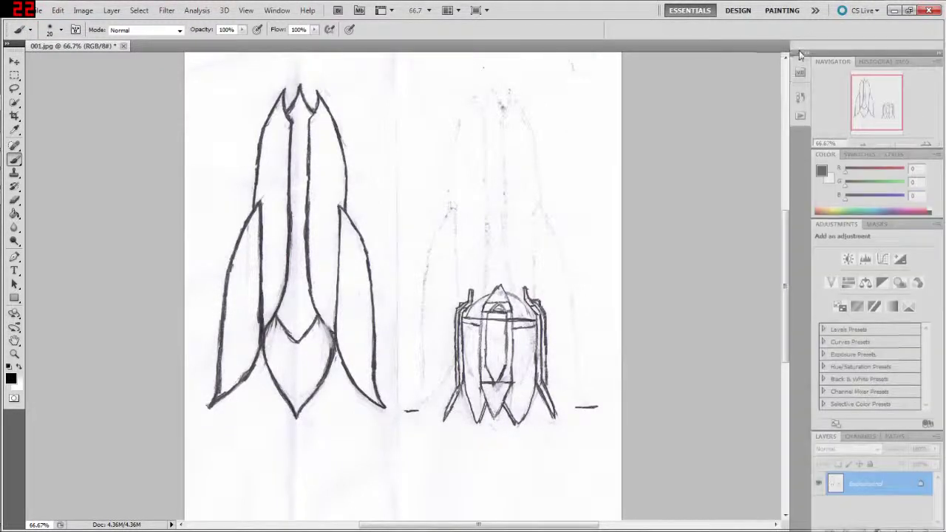
drag(800, 50, 801, 62)
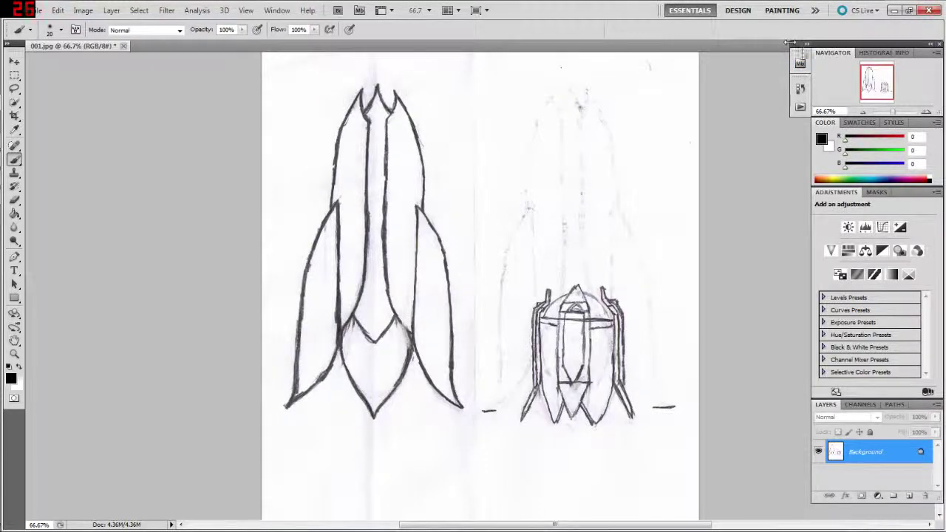
mouse_move(800, 59)
mouse_down()
mouse_move(781, 70)
mouse_move(942, 49)
mouse_up()
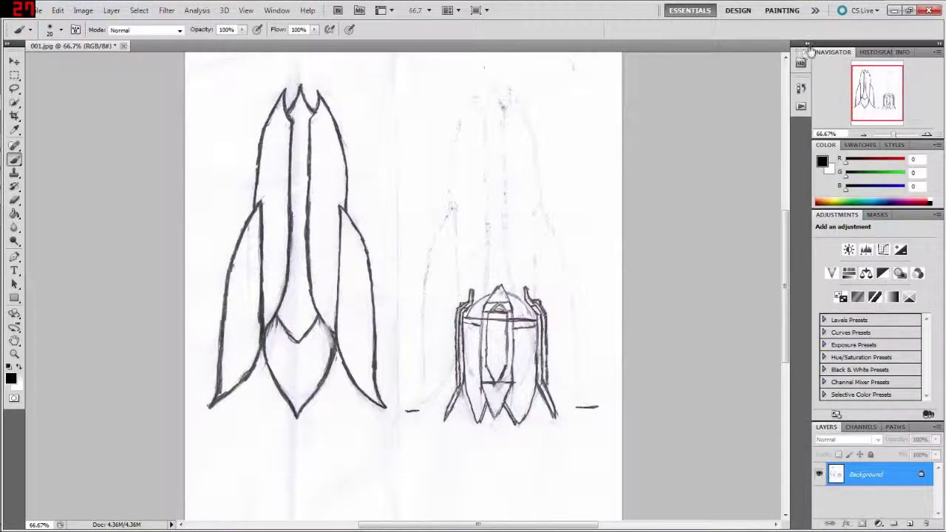
click(807, 44)
click(806, 43)
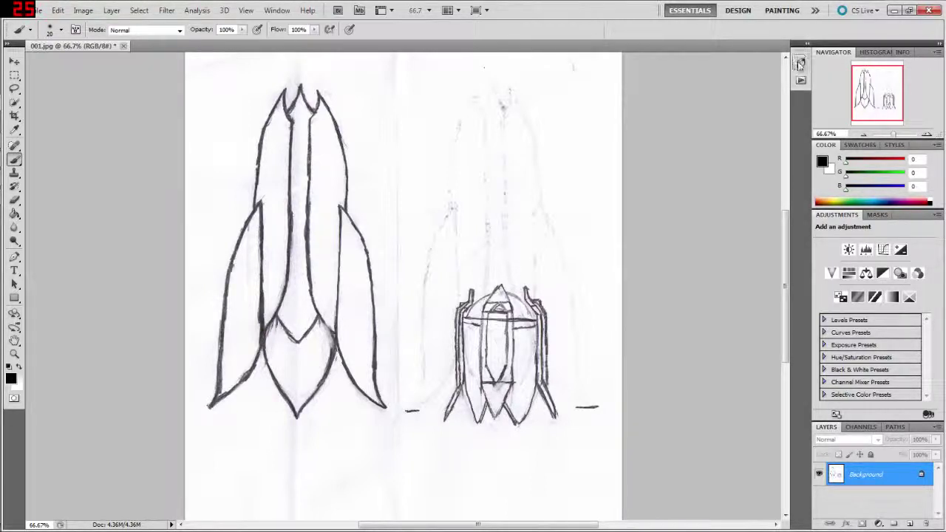
Move the History panel into the right column below the Navigator
click(799, 64)
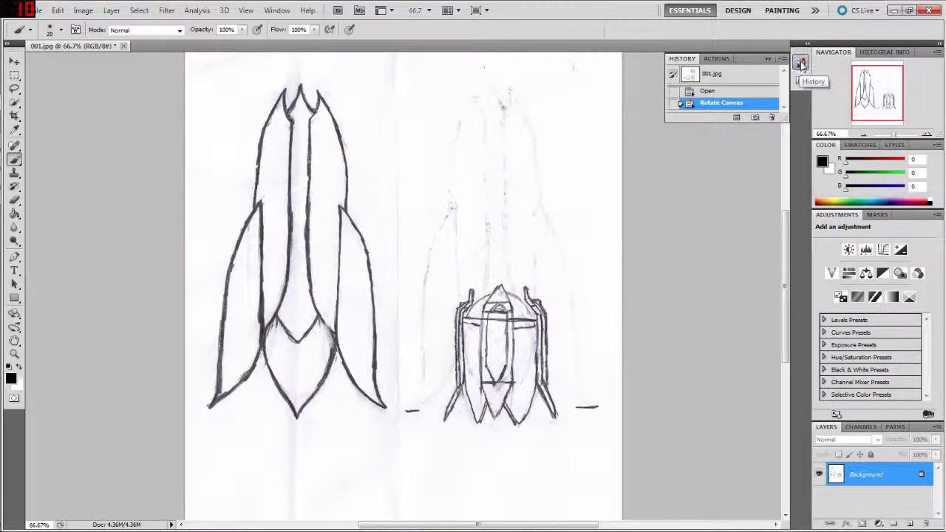
click(801, 65)
mouse_move(802, 47)
mouse_down()
mouse_move(857, 200)
mouse_move(850, 211)
mouse_up()
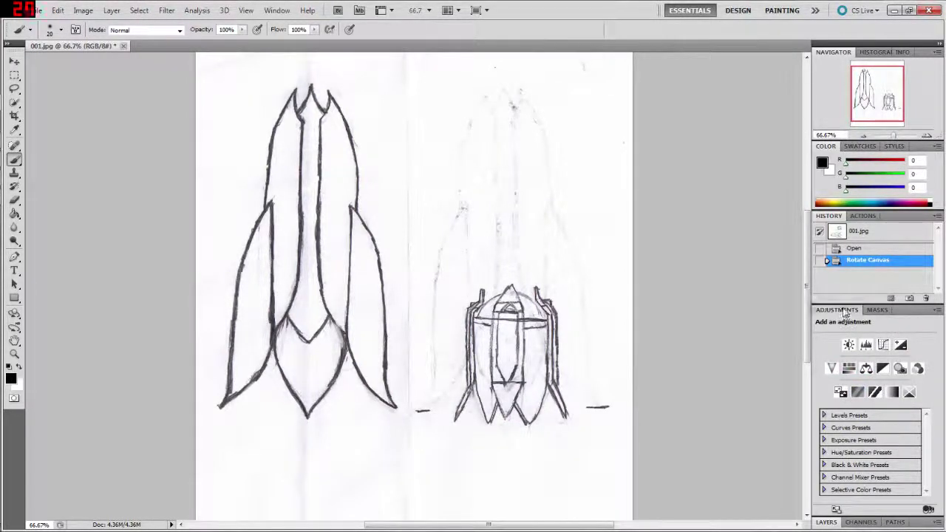
Close the Adjustments and Masks panels
drag(839, 314, 669, 241)
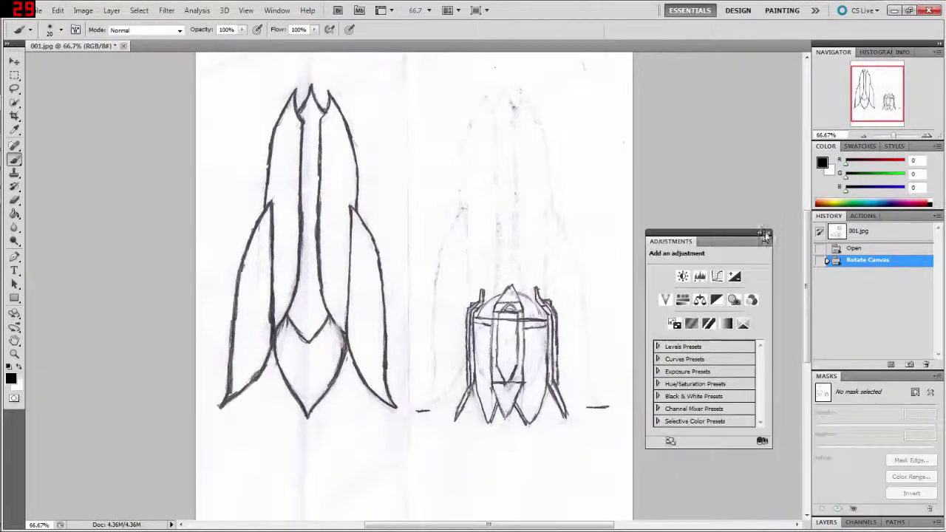
click(768, 233)
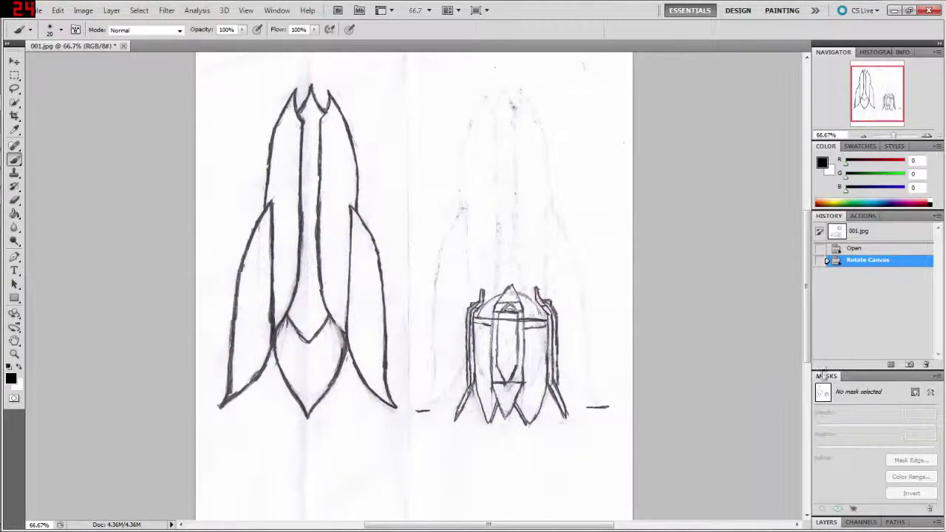
mouse_move(826, 376)
mouse_down()
mouse_move(648, 231)
mouse_move(651, 221)
mouse_up()
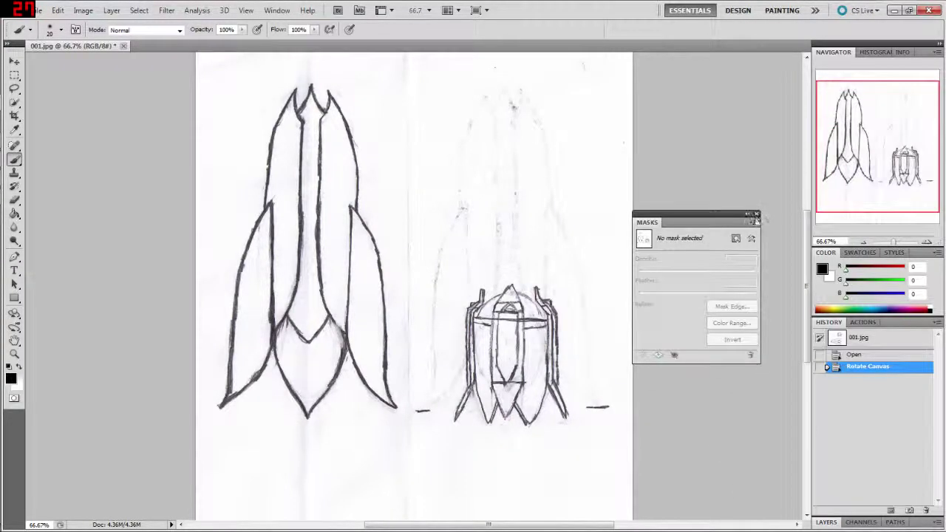
click(762, 213)
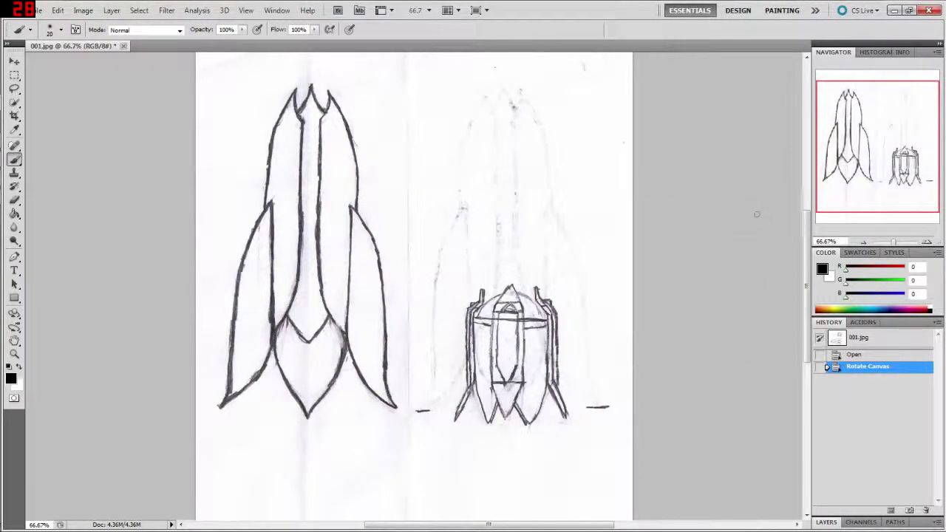
Group Channels with Layers at the bottom and make the Layers group taller
click(857, 522)
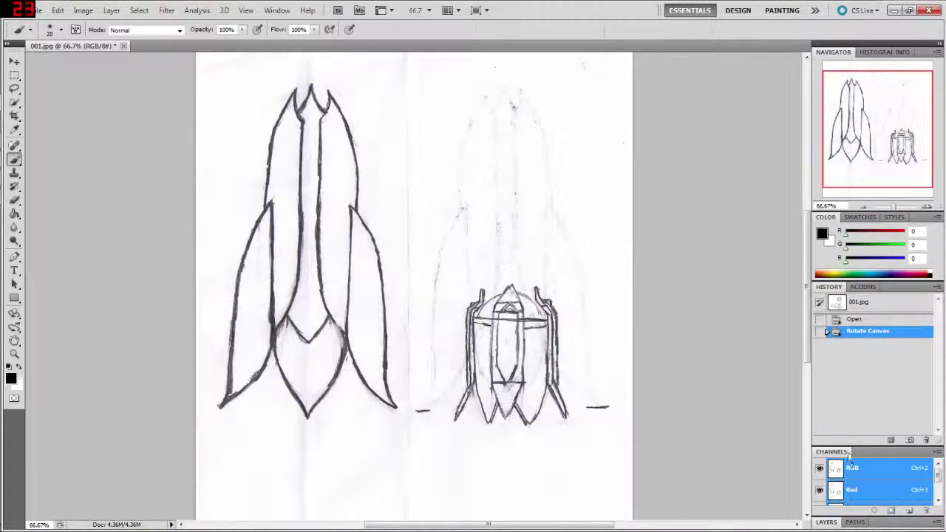
drag(831, 452, 879, 522)
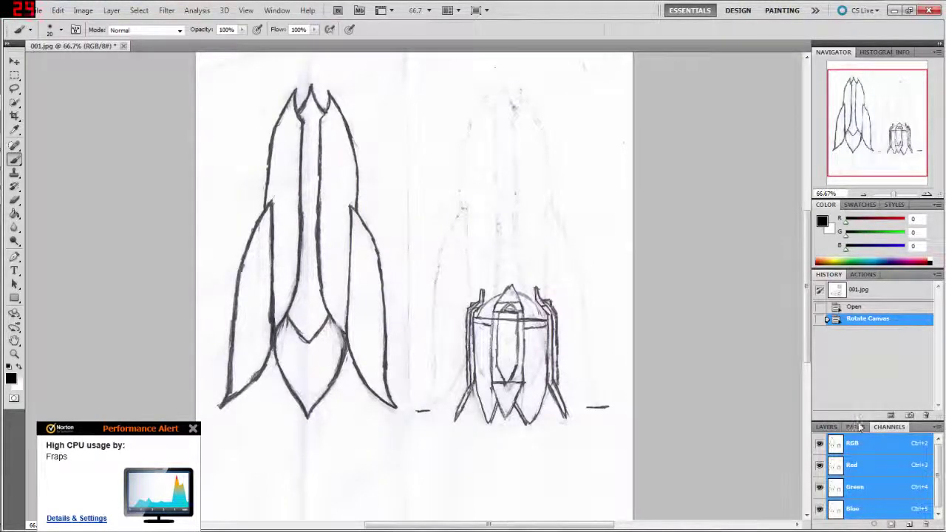
drag(855, 422, 819, 416)
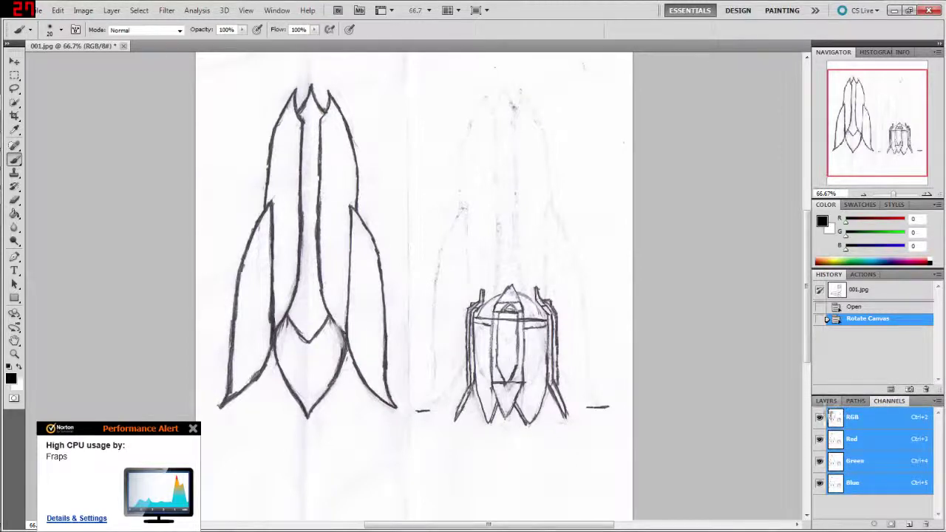
click(827, 402)
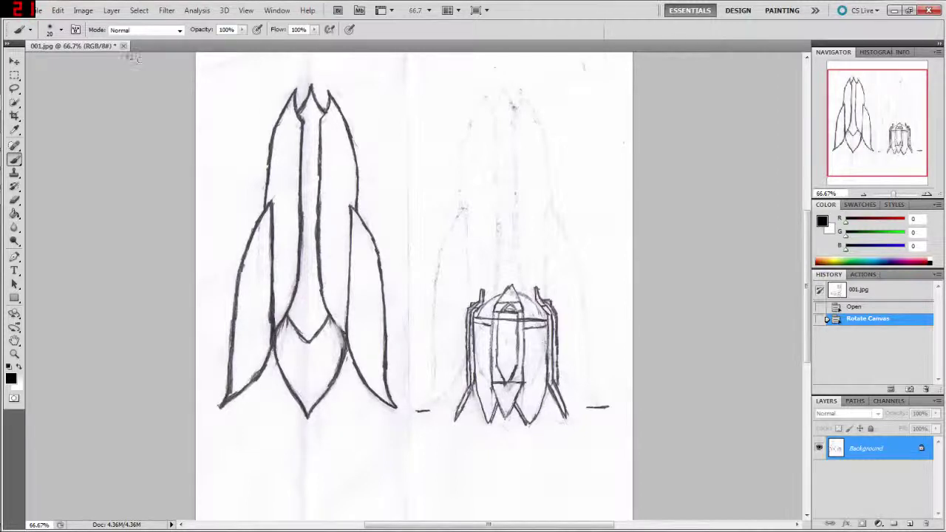
Choose the Hard Round brush preset and shrink its size with [
click(63, 30)
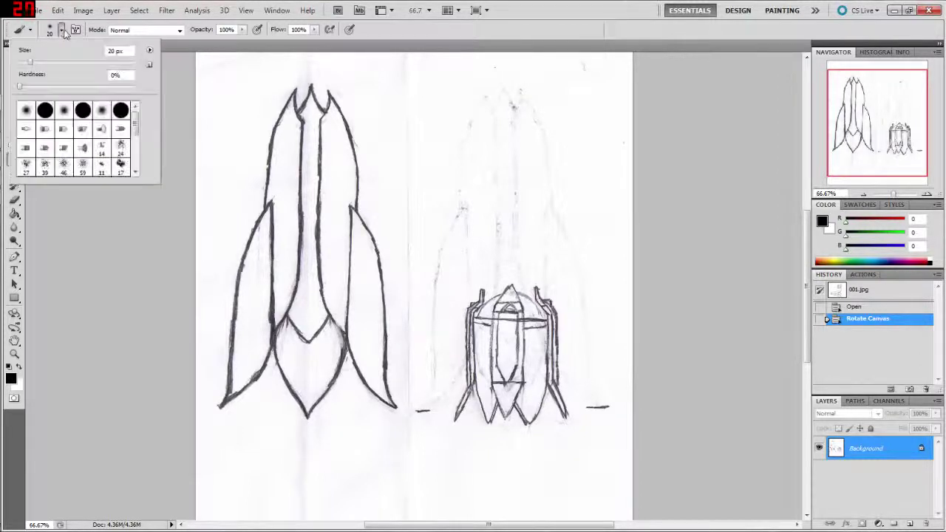
click(45, 110)
click(61, 31)
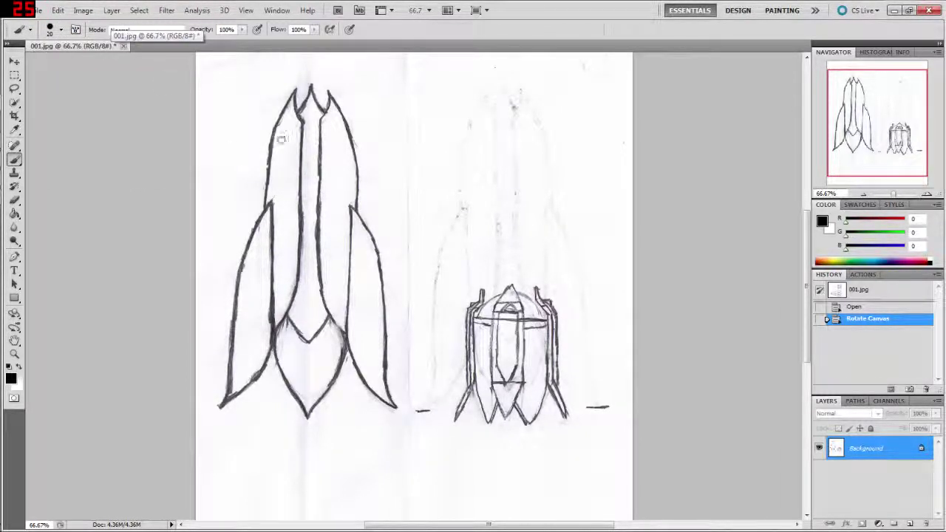
key(bracketleft)
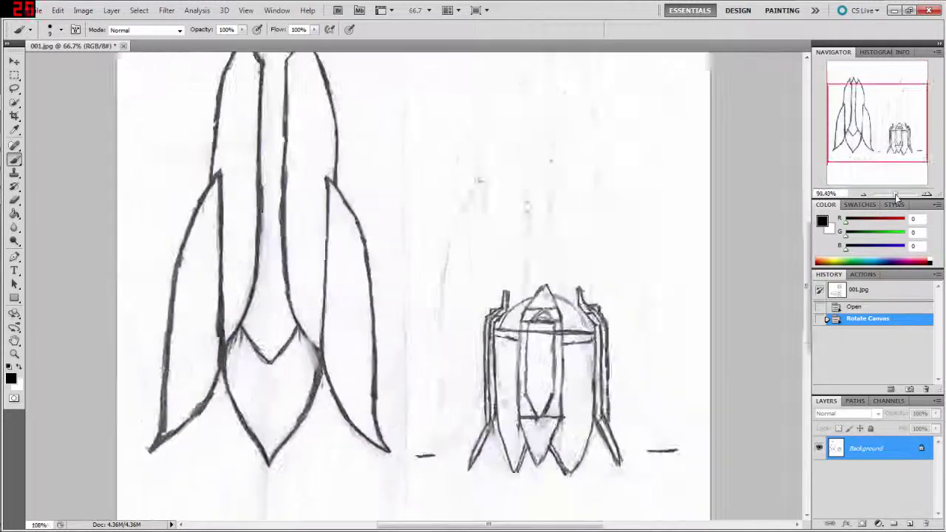
Zoom into the left rocket's tip and ink its left line, undoing false strokes
drag(893, 196, 900, 194)
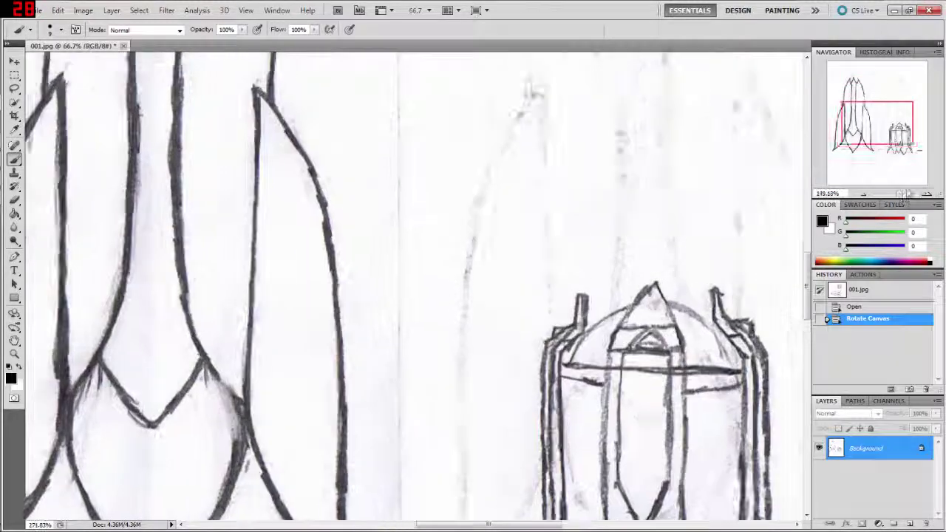
drag(863, 140, 850, 84)
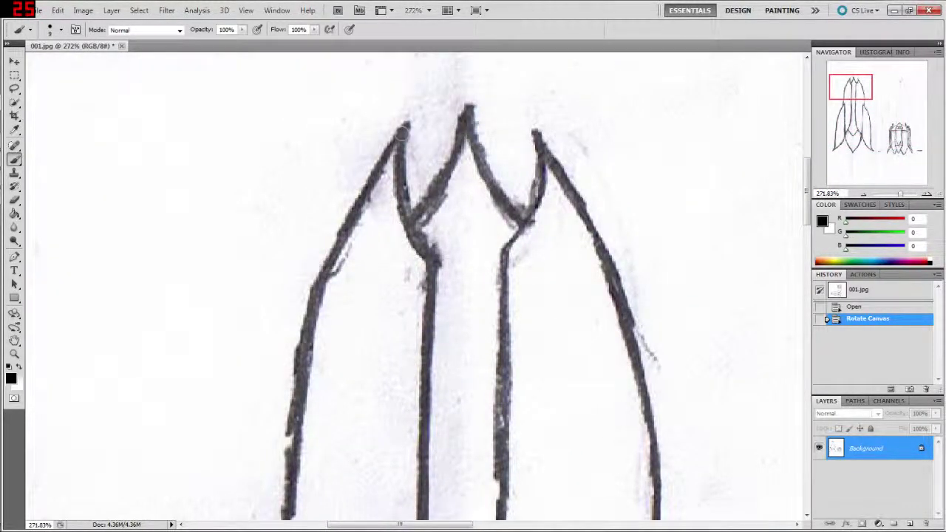
drag(406, 124, 405, 222)
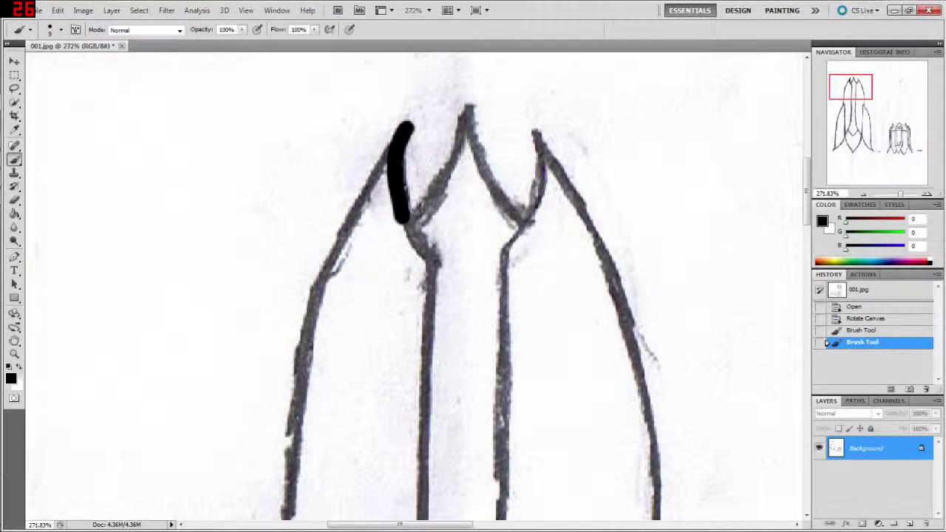
key(ctrl+z)
key(ctrl+alt+z)
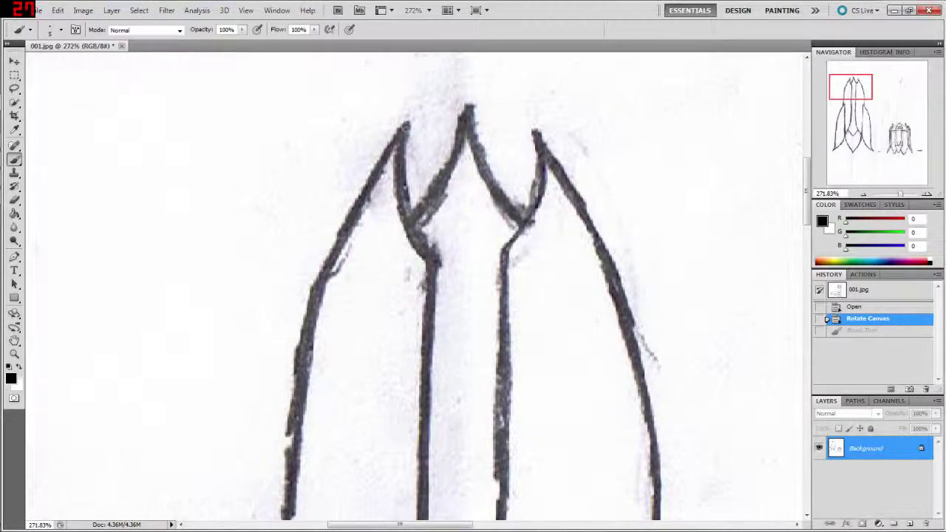
click(404, 130)
mouse_move(403, 133)
mouse_down()
mouse_move(407, 217)
mouse_move(440, 267)
mouse_move(425, 248)
mouse_up()
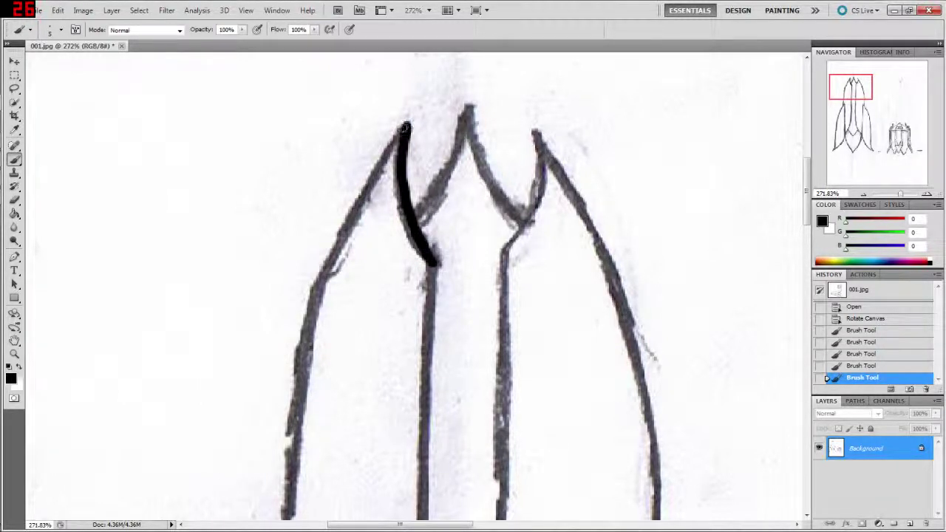
mouse_move(402, 131)
mouse_down()
mouse_move(381, 144)
mouse_move(399, 152)
mouse_move(322, 264)
mouse_move(309, 325)
mouse_up()
key(ctrl+z)
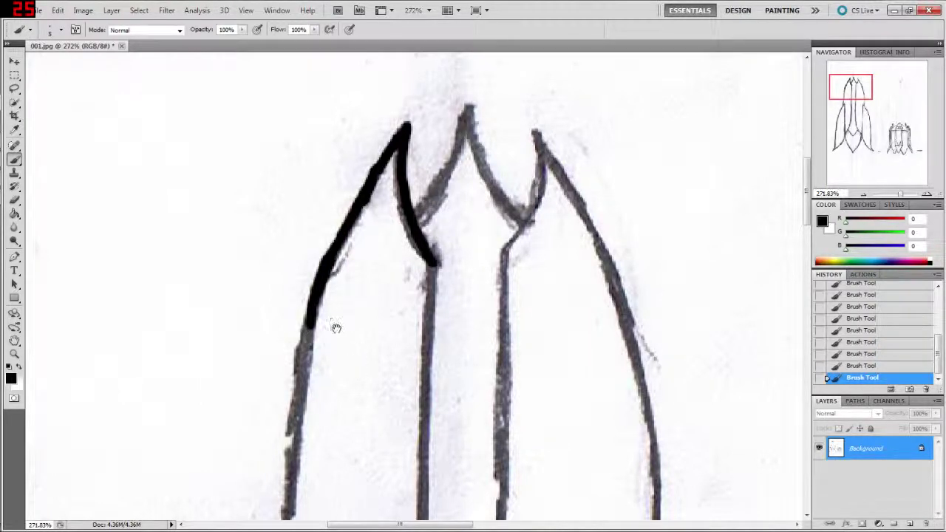
Extend the black ink down the left outline toward the fin
scroll(393, 207, down, 1)
scroll(404, 179, down, 3)
scroll(384, 170, down, 2)
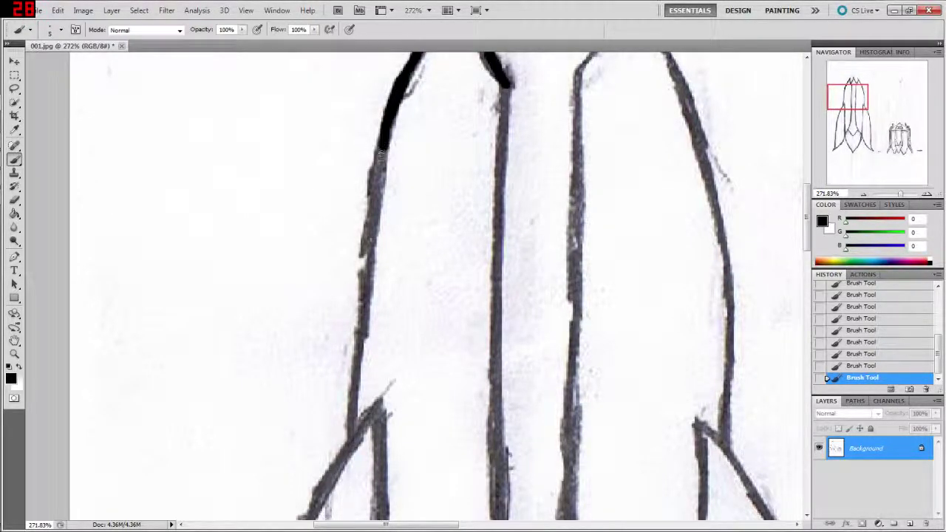
drag(380, 153, 361, 295)
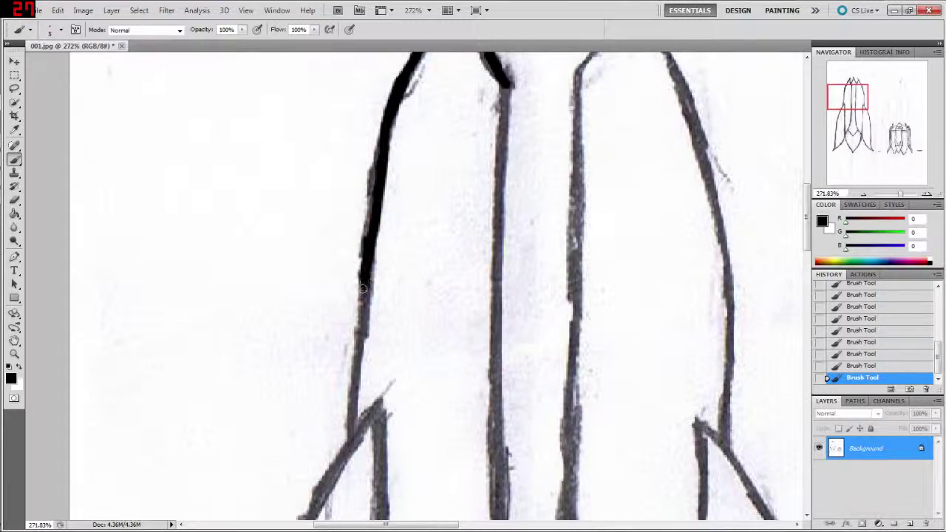
drag(362, 282, 360, 327)
drag(357, 360, 350, 436)
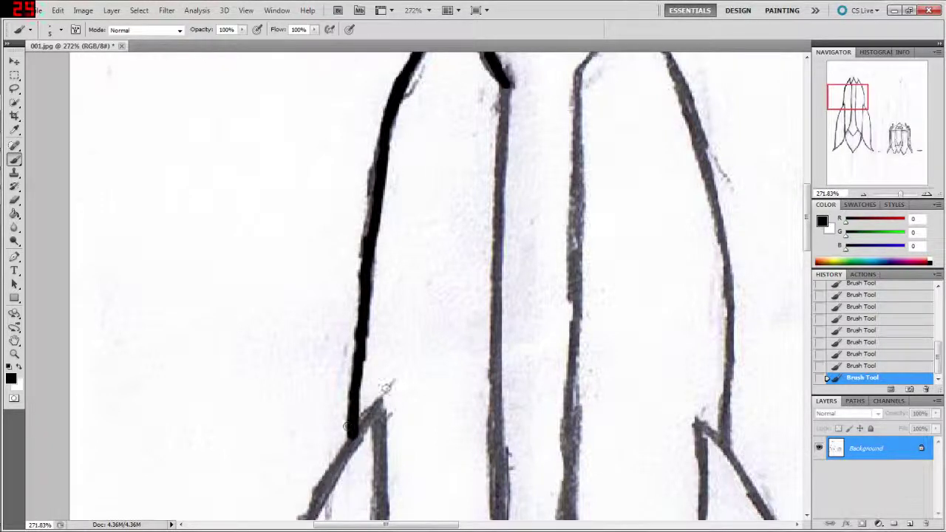
mouse_move(416, 323)
mouse_down()
mouse_move(402, 355)
mouse_move(354, 363)
mouse_up()
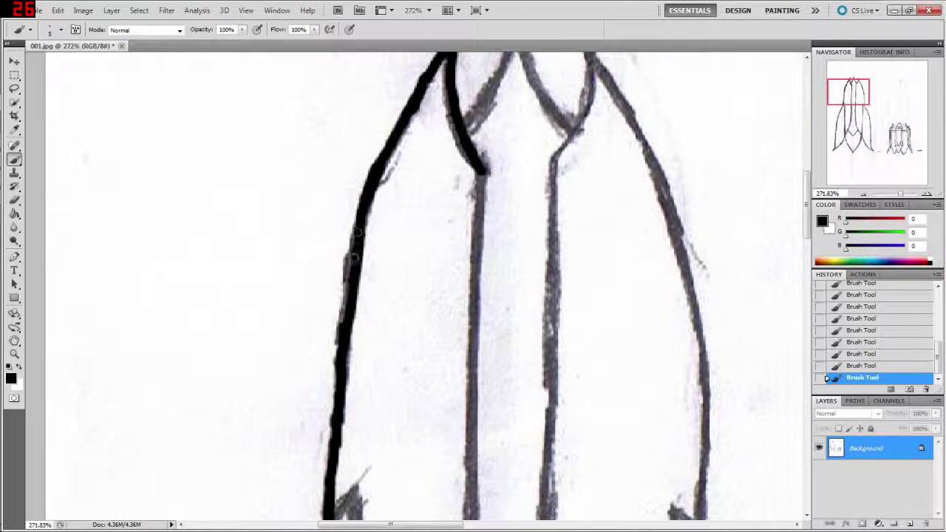
Erase stray ink along the rough edge of the thick left outline
key(e)
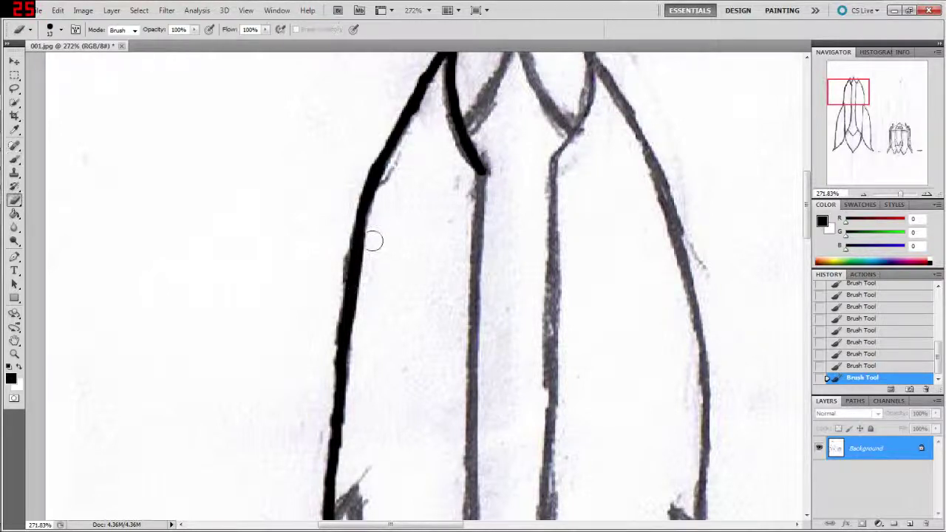
click(372, 242)
click(372, 229)
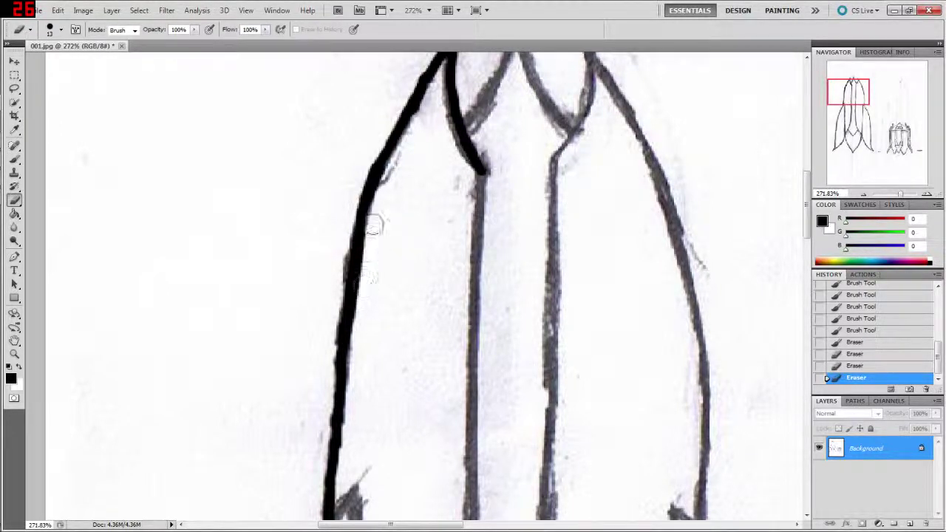
click(362, 264)
click(369, 249)
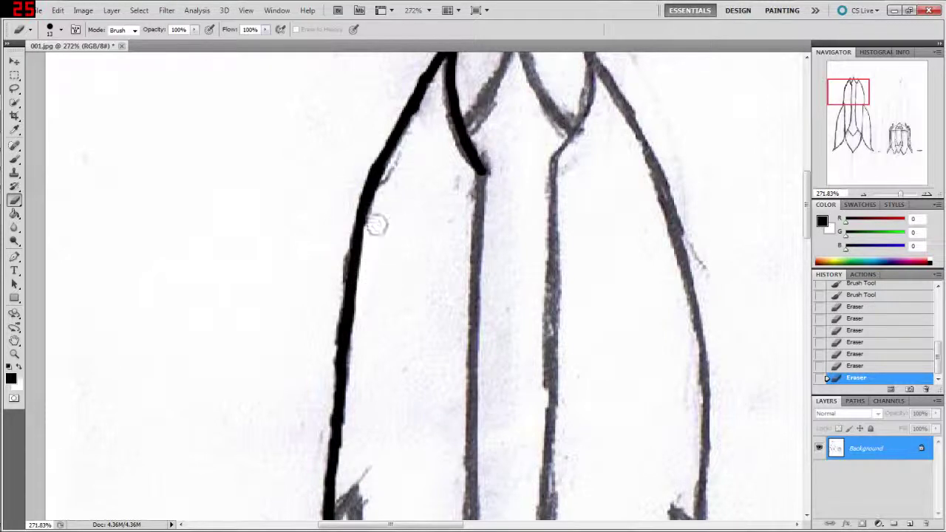
key(b)
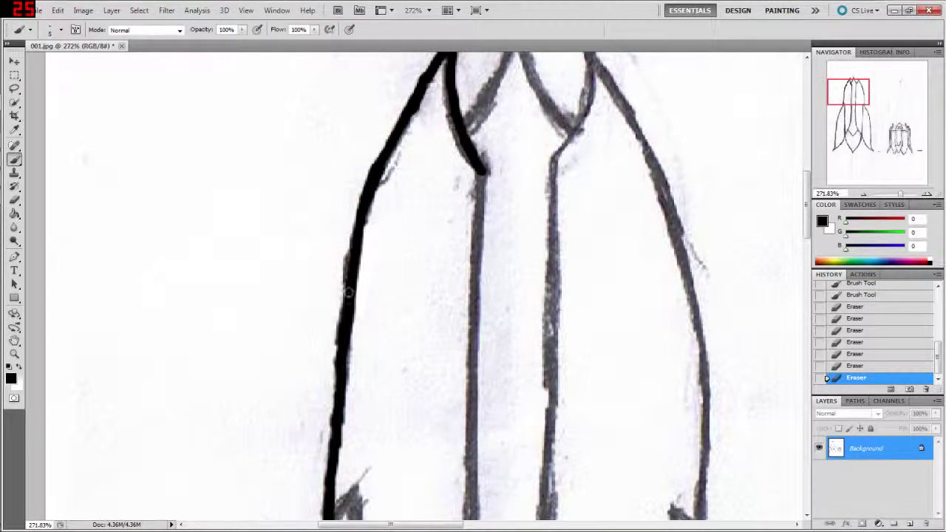
mouse_move(18, 296)
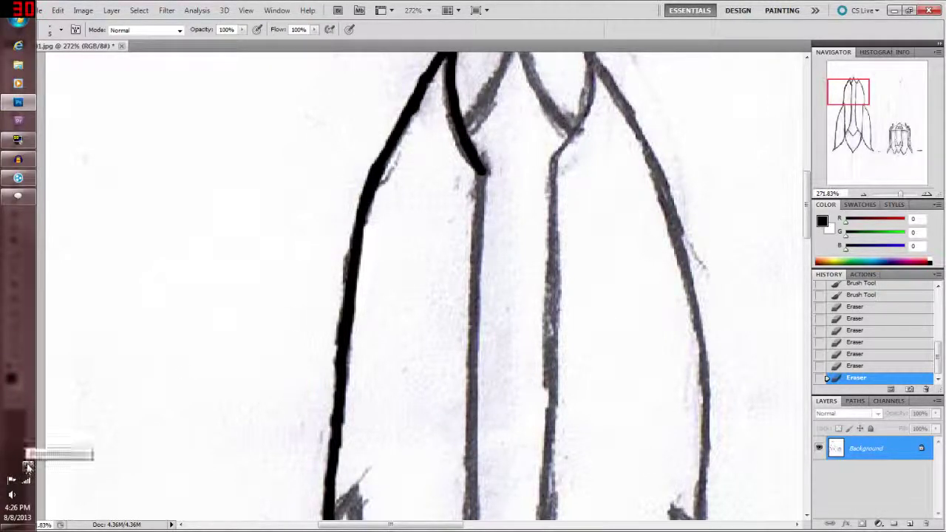
click(17, 510)
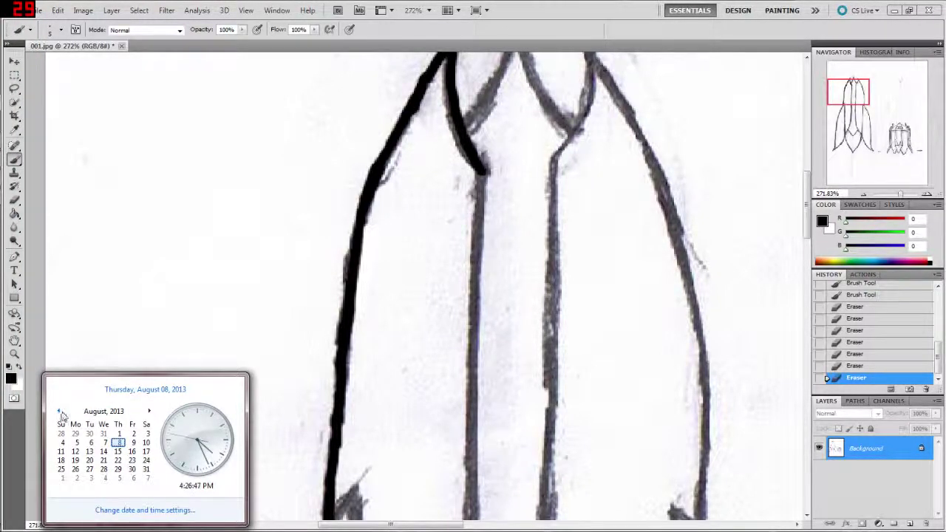
click(59, 411)
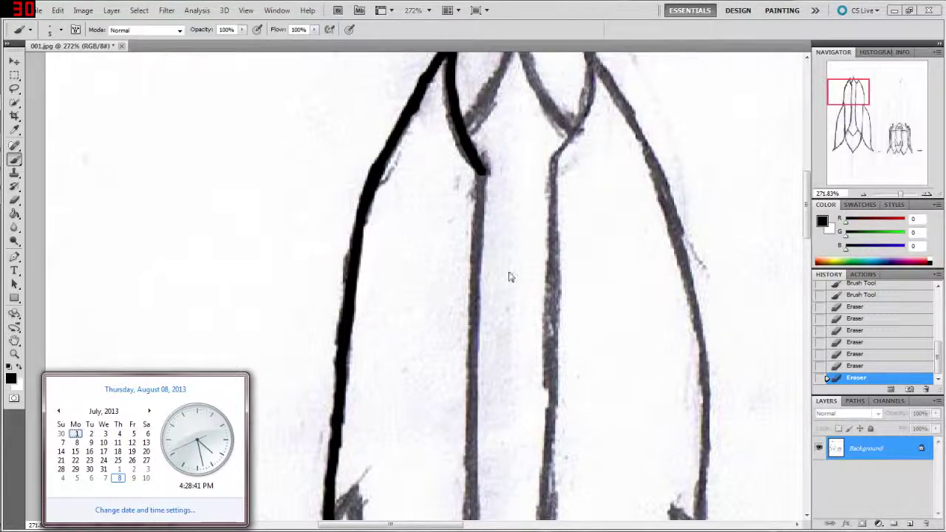
Ink the diagonal fin line at the rocket's lower left in black
click(806, 246)
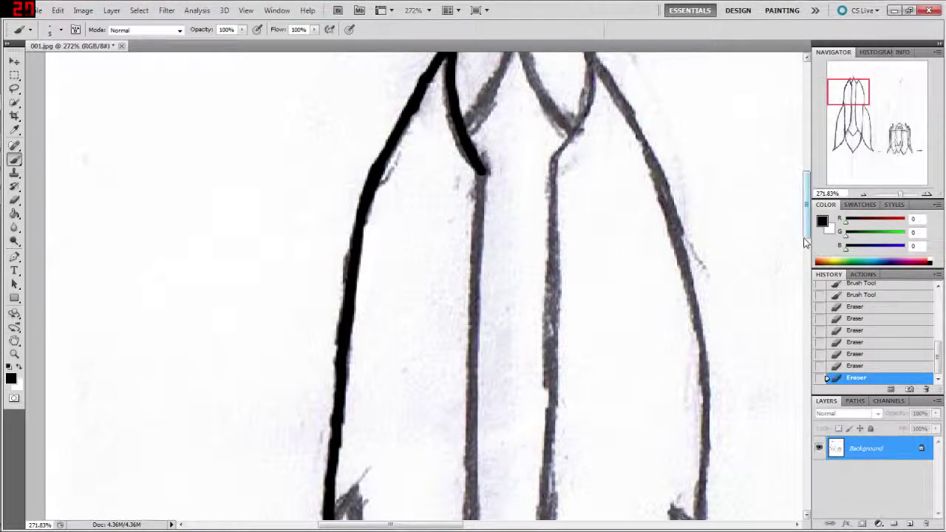
drag(805, 244, 798, 285)
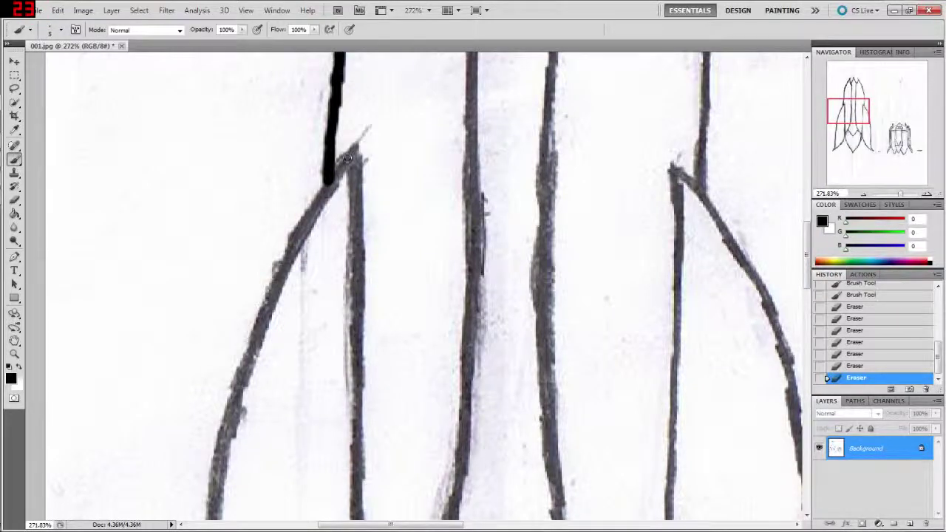
mouse_move(351, 155)
mouse_down()
mouse_move(322, 187)
mouse_move(267, 294)
mouse_up()
mouse_move(291, 258)
mouse_down()
mouse_move(239, 366)
mouse_move(214, 496)
mouse_up()
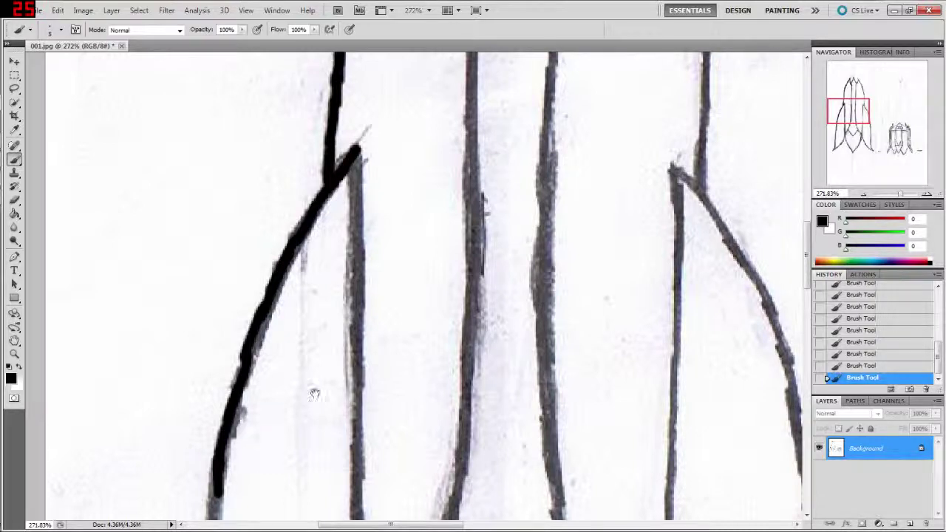
drag(291, 414, 318, 306)
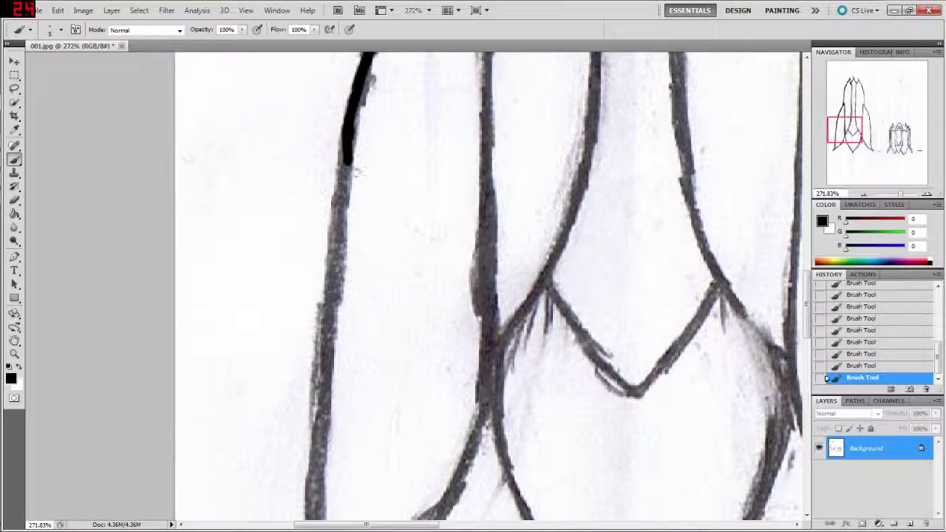
Extend ink down the inner left line, erase part of it, then undo the erasing
drag(346, 159, 330, 251)
key(e)
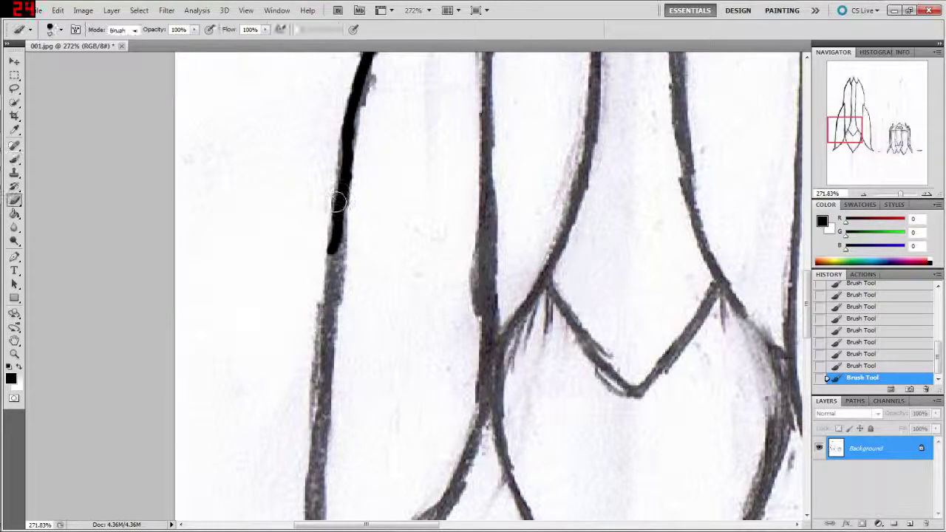
drag(334, 217, 330, 259)
drag(344, 170, 342, 217)
key(ctrl+alt+z)
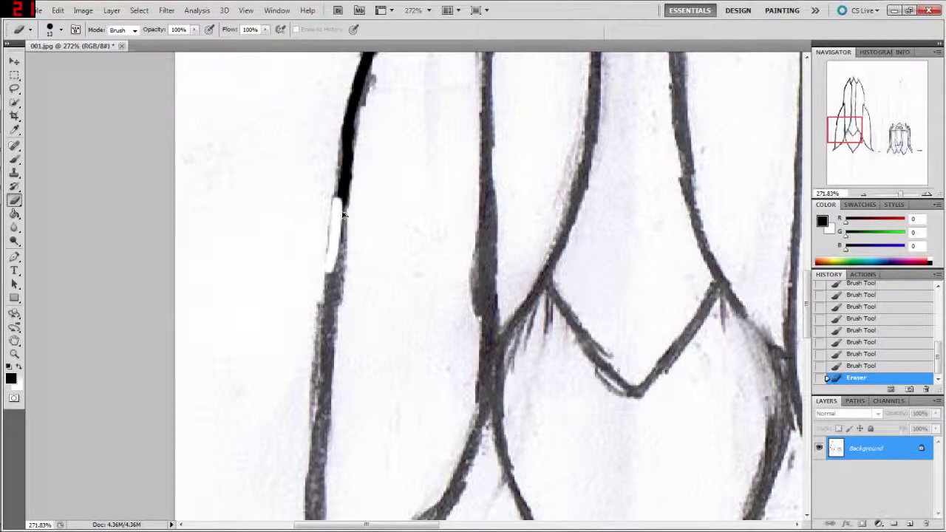
key(ctrl+alt+z)
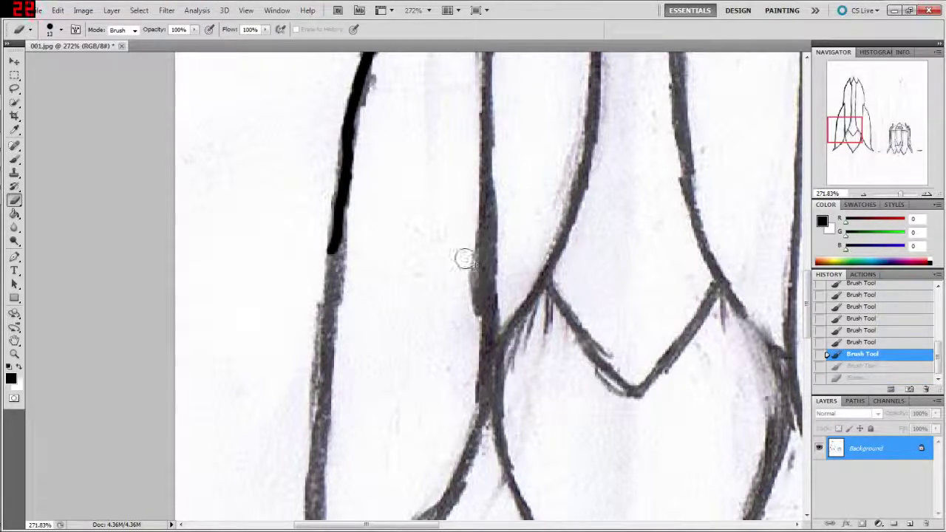
Step back through history to discard the botched inner-line stroke
key(ctrl+alt+z)
key(ctrl+alt+z)
key(ctrl+alt+z)
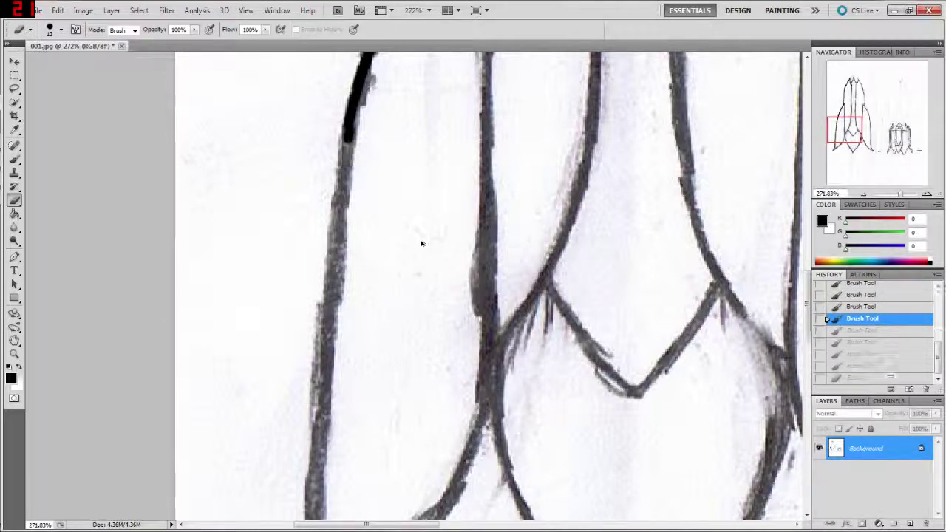
key(ctrl+alt+z)
key(ctrl+alt+z)
key(ctrl+alt+z)
key(ctrl+shift+z)
key(ctrl+shift+z)
key(ctrl+shift+z)
key(ctrl+shift+z)
key(ctrl+alt+z)
key(ctrl+alt+z)
key(ctrl+alt+z)
key(ctrl+alt+z)
key(ctrl+alt+z)
key(ctrl+alt+z)
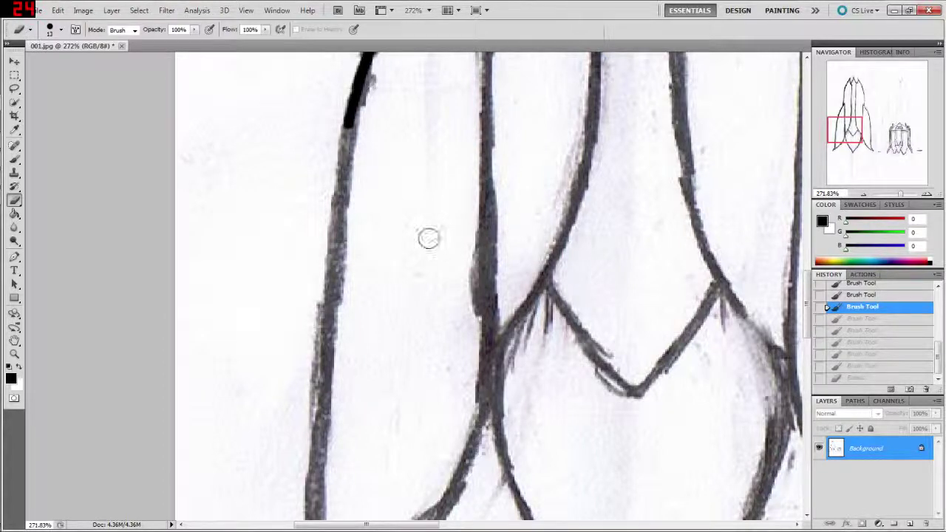
drag(487, 234, 416, 267)
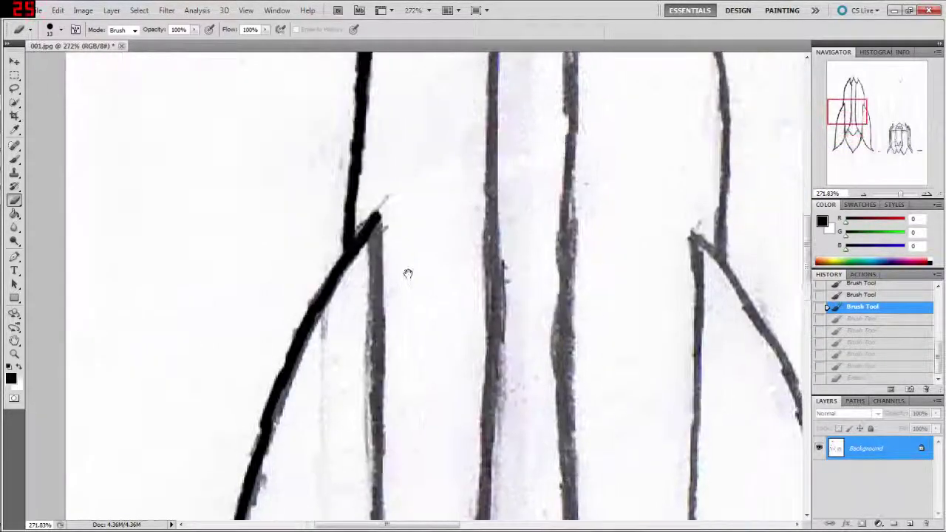
scroll(416, 267, up, 10)
drag(427, 227, 440, 203)
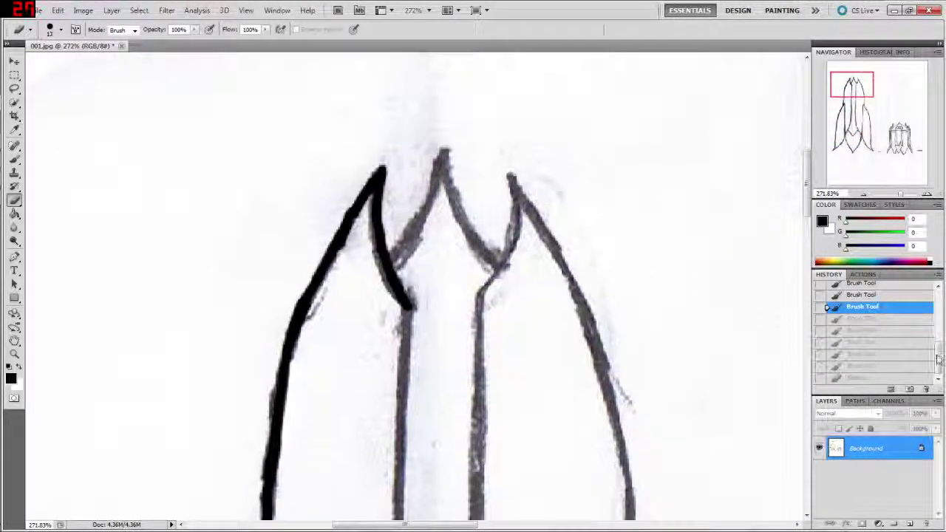
scroll(856, 311, up, 5)
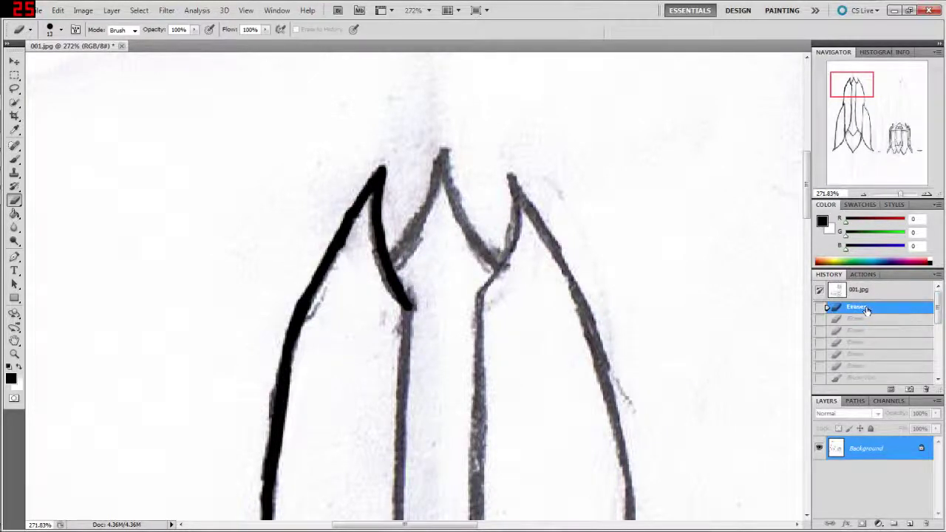
Revert to the 001.jpg snapshot, rotate it 90° clockwise, and add empty Layer 1
click(863, 292)
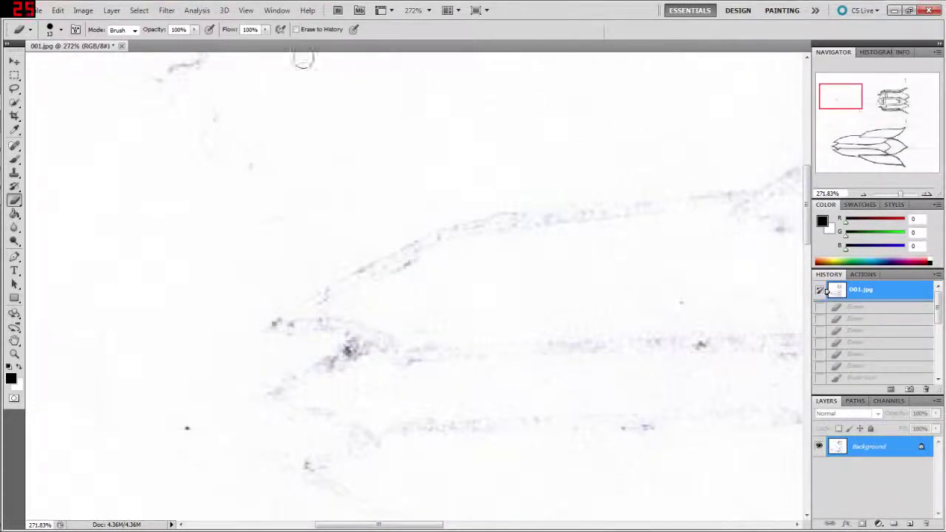
click(83, 10)
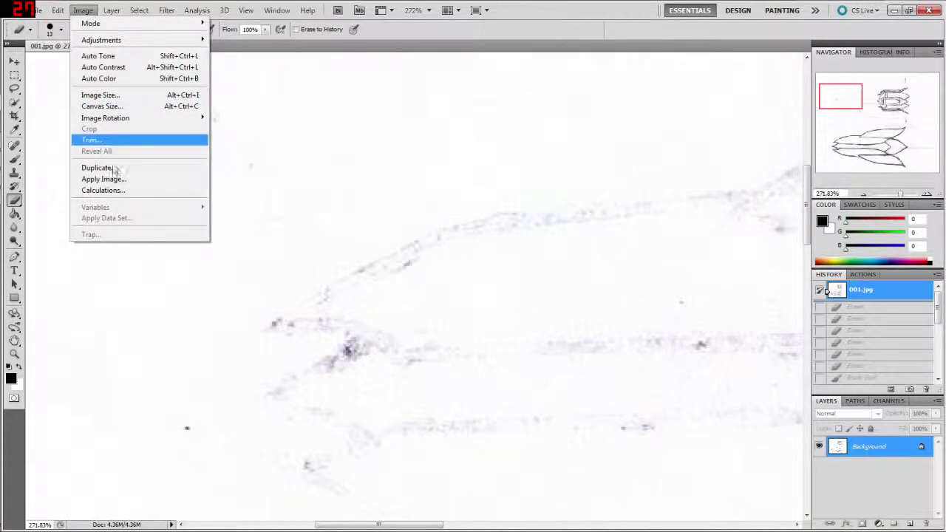
mouse_move(105, 118)
click(241, 130)
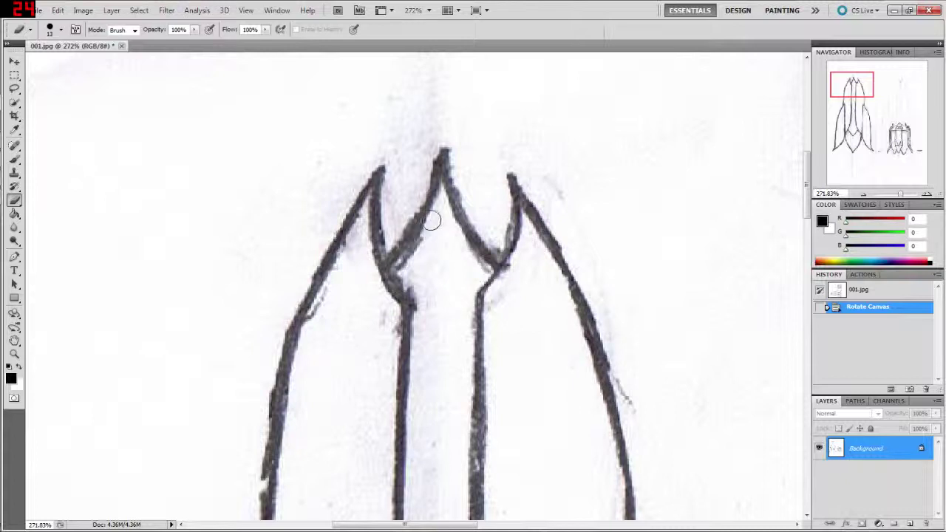
key(b)
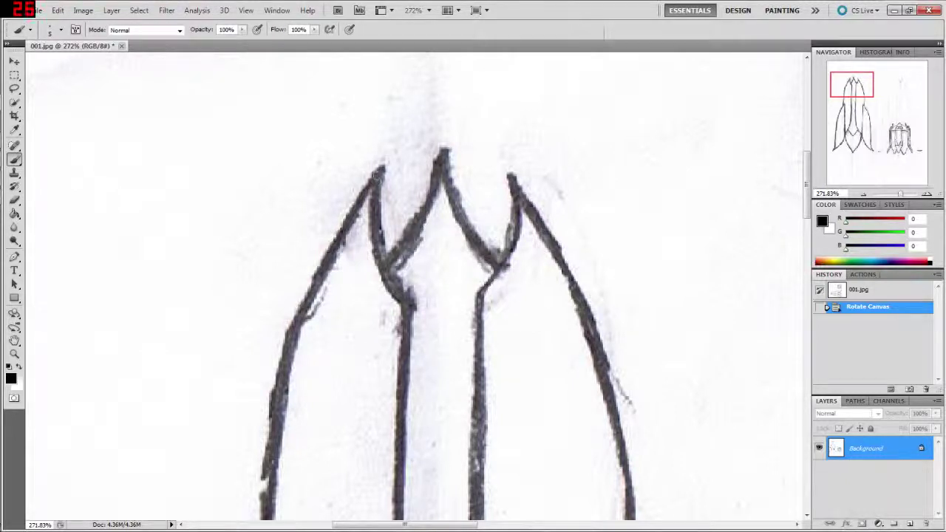
click(909, 523)
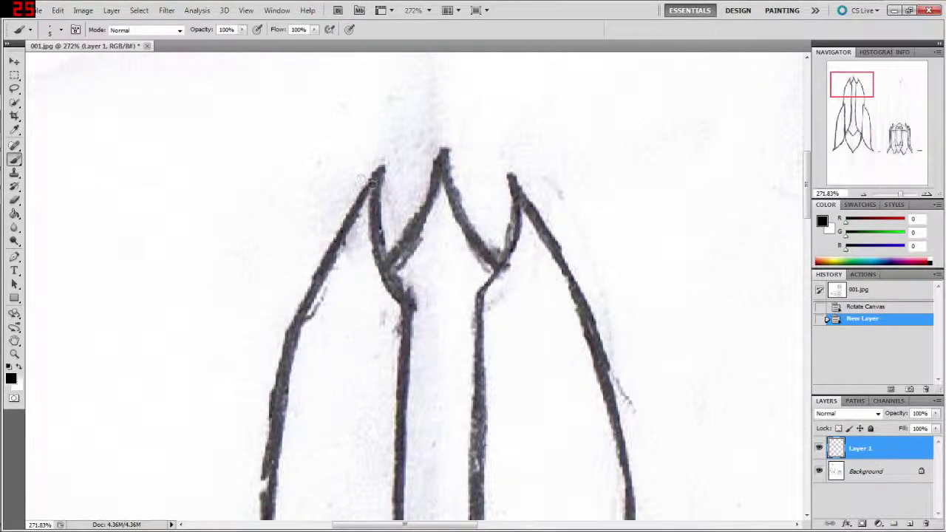
Ink the nose's inner and outer left lines down from the peak on Layer 1
drag(382, 170, 368, 231)
key(ctrl+z)
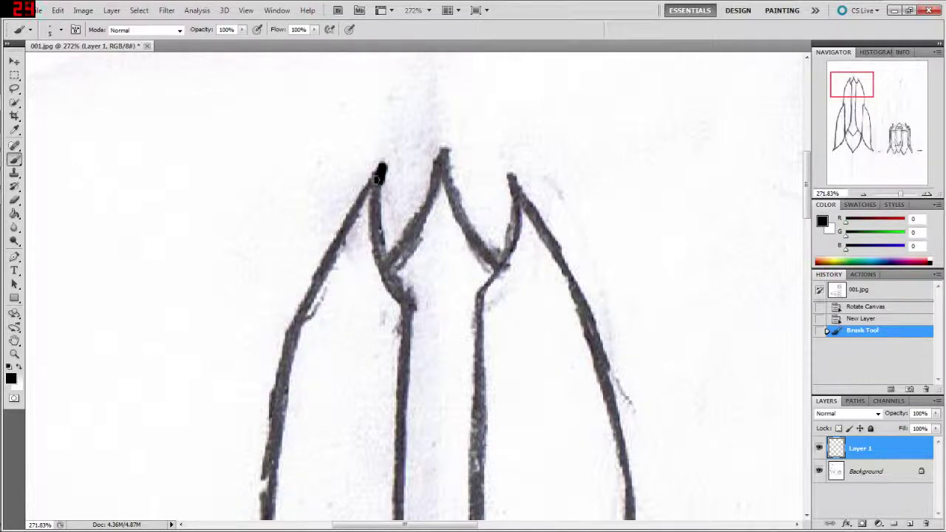
mouse_move(381, 176)
mouse_down()
mouse_move(383, 259)
mouse_move(414, 311)
mouse_up()
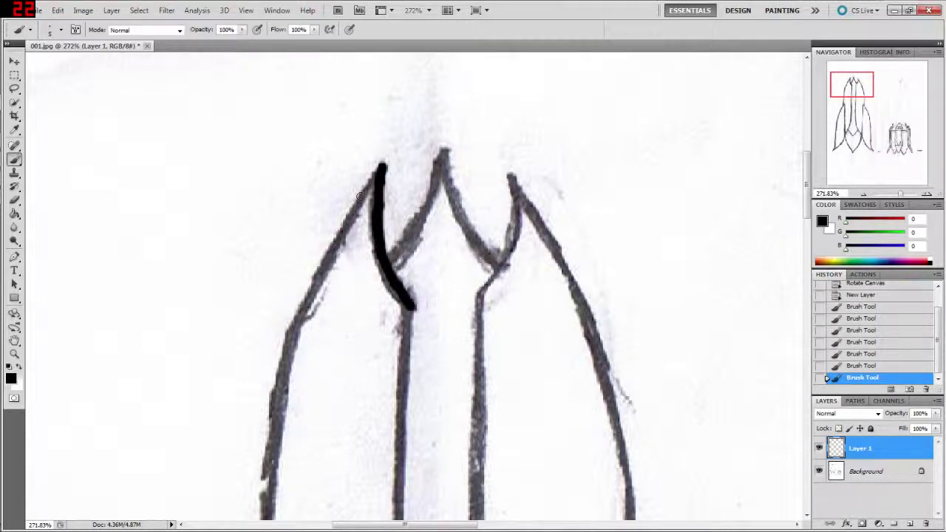
drag(378, 167, 327, 255)
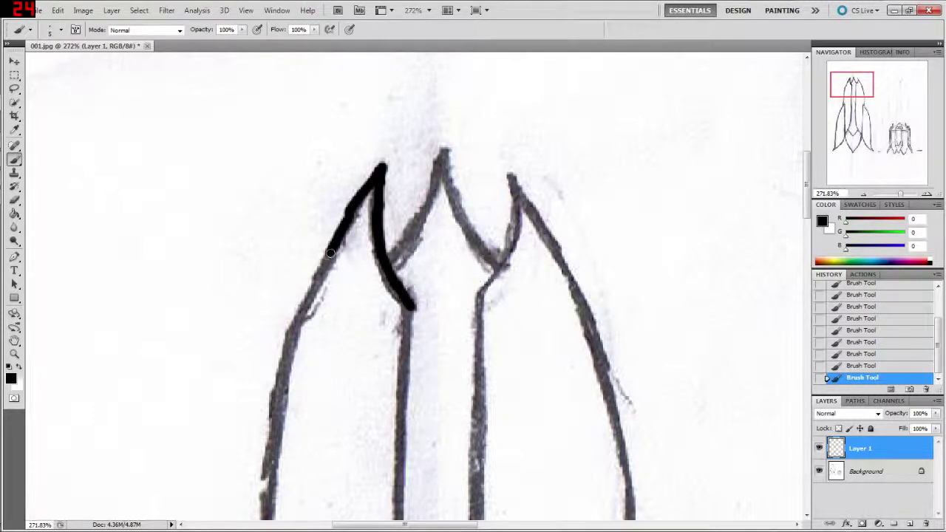
Extend the black ink further down the left outline, undoing stray segments
shift+click(308, 294)
drag(311, 289, 300, 315)
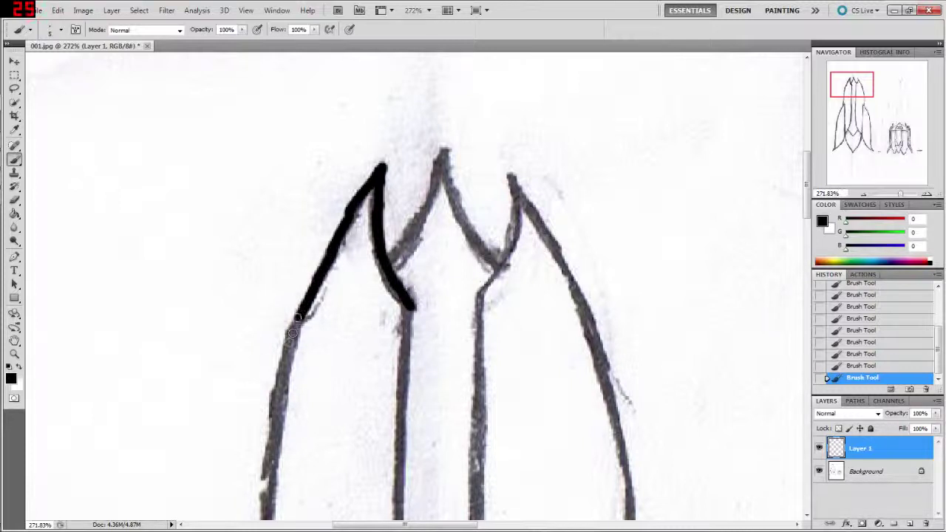
shift+click(291, 341)
key(ctrl+z)
key(ctrl+z)
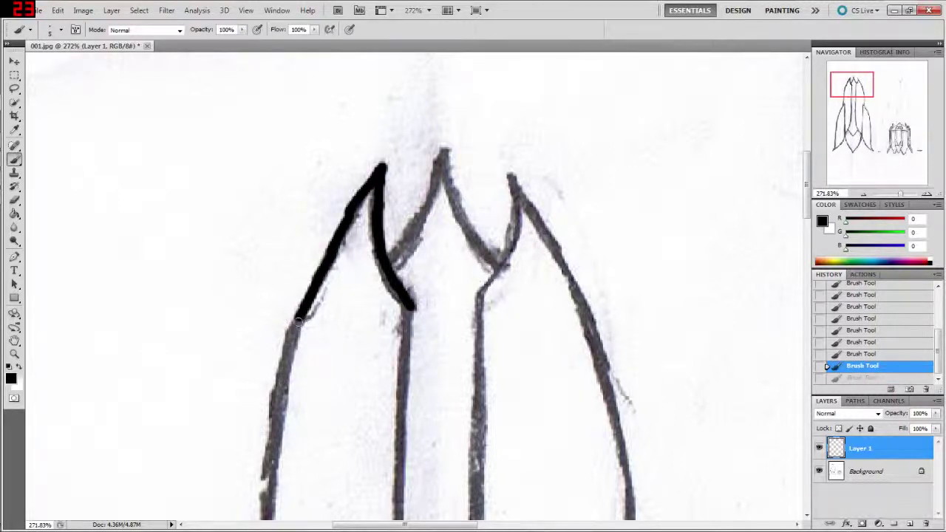
key(ctrl+z)
drag(289, 345, 279, 396)
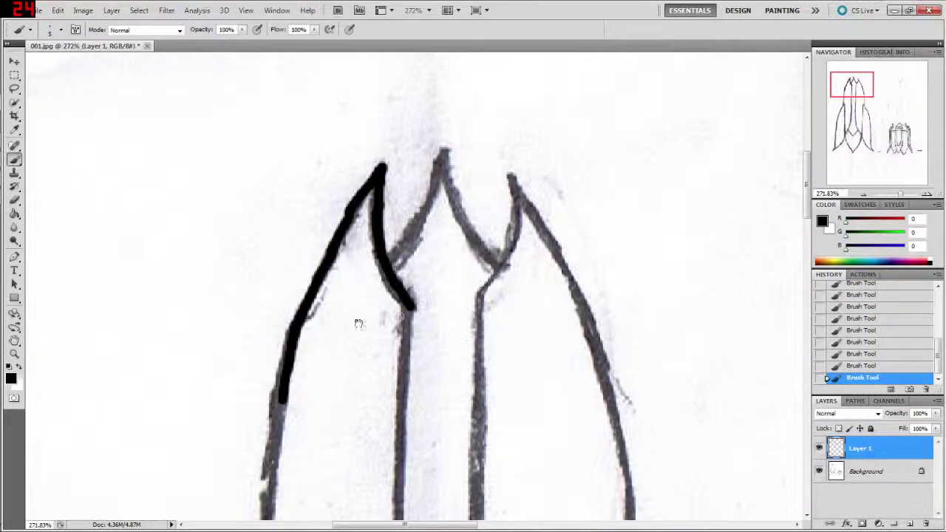
drag(357, 321, 414, 228)
mouse_move(301, 424)
mouse_down()
mouse_move(380, 280)
mouse_move(377, 295)
mouse_up()
drag(411, 180, 393, 294)
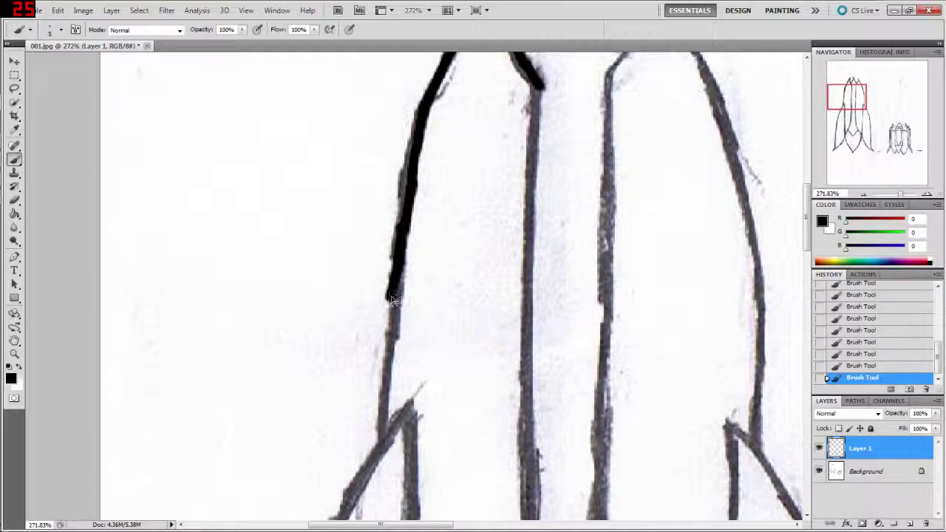
Redraw the lower part of the inner-line ink stroke, undoing bad attempts
key(ctrl+z)
drag(396, 259, 386, 373)
key(ctrl+z)
click(387, 351)
key(ctrl+z)
drag(391, 329, 378, 435)
Ink the joint where the curve meets the vertical line and continue down it
mouse_move(437, 348)
mouse_down()
mouse_move(501, 125)
mouse_move(508, 57)
mouse_up()
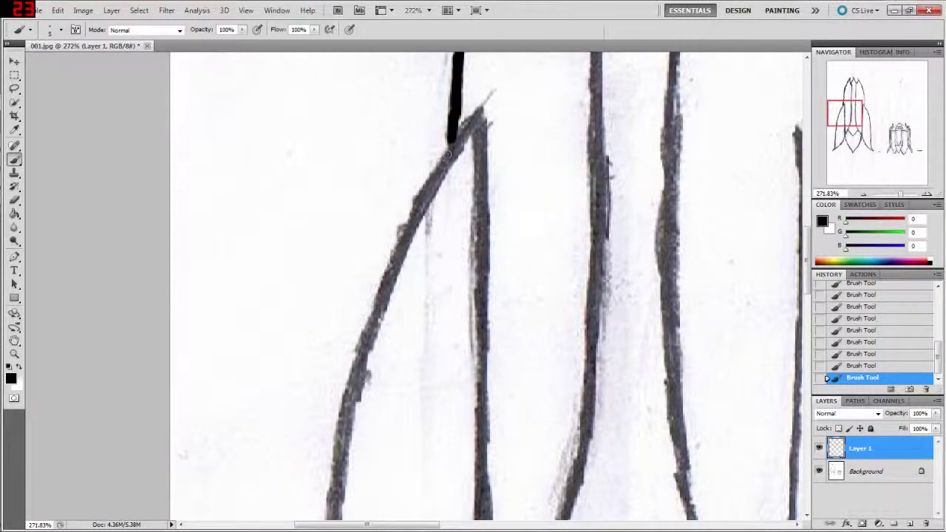
drag(446, 153, 451, 141)
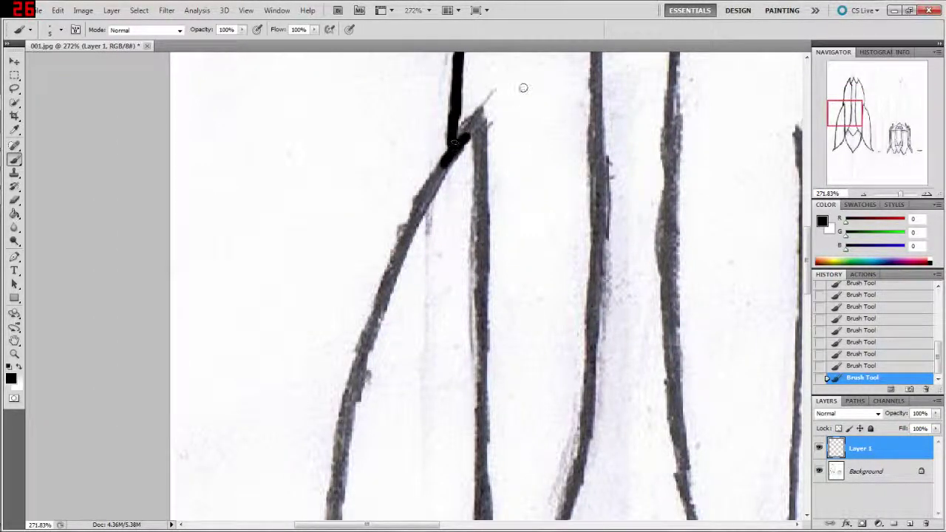
mouse_move(464, 137)
mouse_down()
mouse_move(482, 112)
mouse_move(478, 237)
mouse_up()
drag(480, 184, 480, 435)
drag(520, 386, 534, 258)
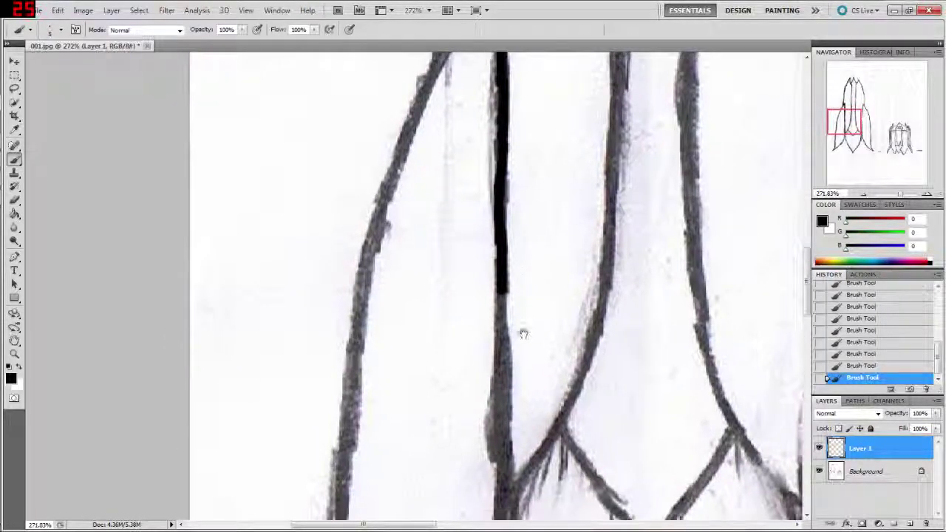
mouse_move(521, 328)
mouse_down()
mouse_move(521, 219)
mouse_move(516, 245)
mouse_up()
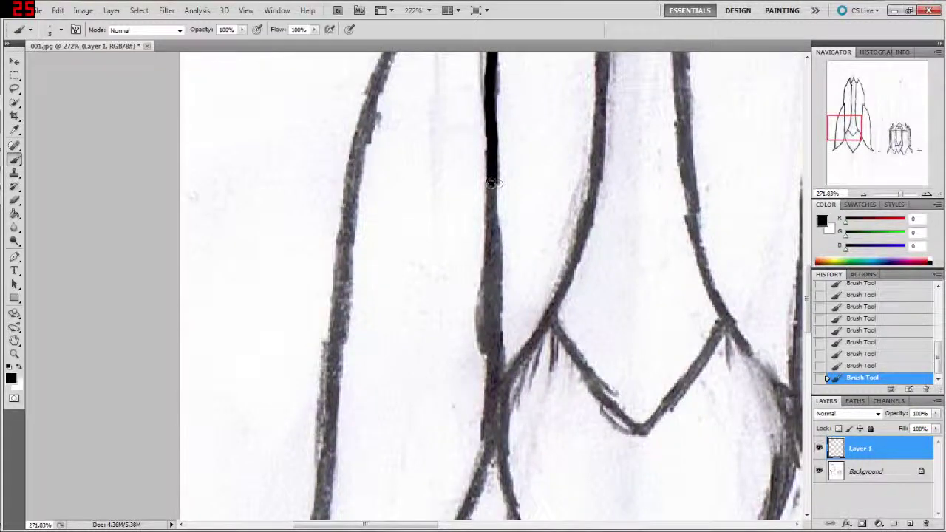
drag(491, 184, 493, 306)
Erase smudges beside the vertical line, then extend the ink further down
key(e)
mouse_move(478, 261)
mouse_down()
mouse_move(475, 284)
mouse_move(491, 296)
mouse_move(493, 285)
mouse_up()
drag(491, 266, 489, 277)
key(b)
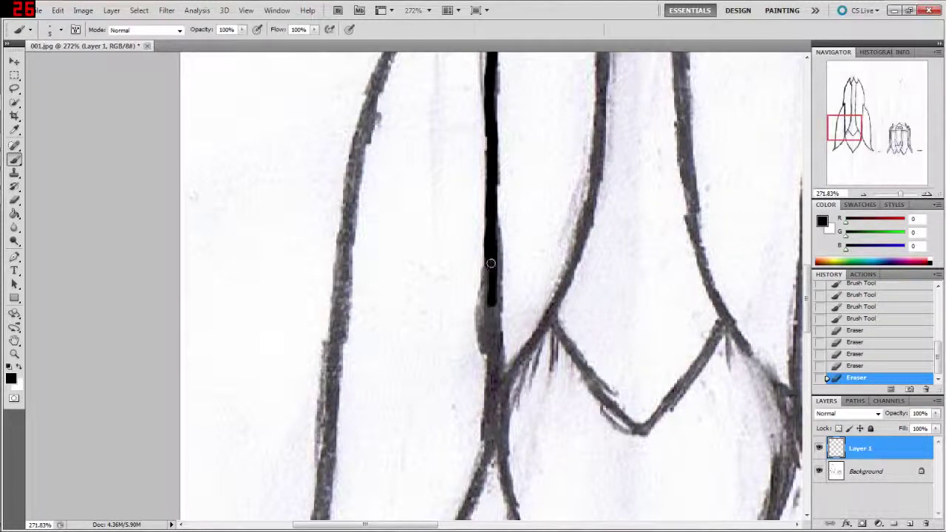
drag(490, 263, 490, 337)
Carry the ink down to the left fin's point, redoing the last segment
scroll(516, 337, down, 3)
scroll(516, 337, left, 1)
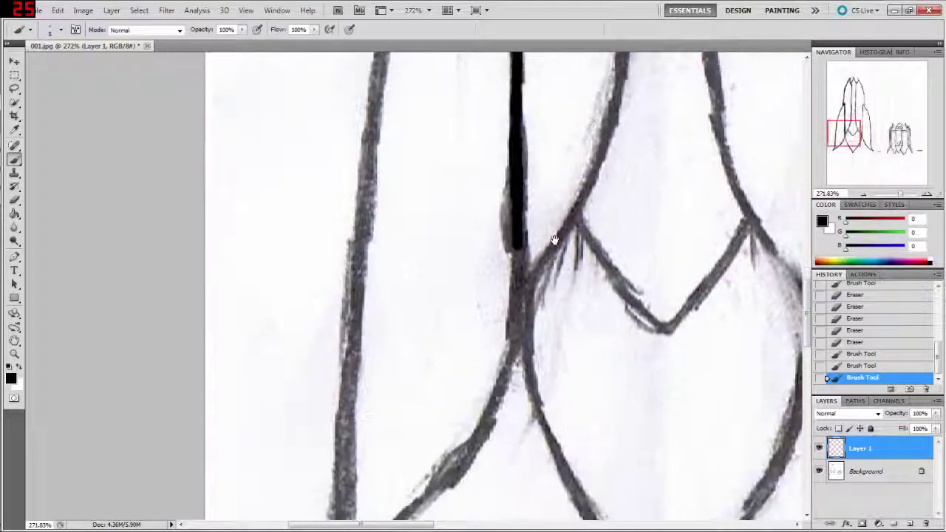
mouse_move(509, 256)
mouse_down()
mouse_move(510, 360)
mouse_move(493, 399)
mouse_up()
key(ctrl+z)
mouse_move(510, 360)
mouse_down()
mouse_move(484, 423)
mouse_move(588, 269)
mouse_move(529, 339)
mouse_move(413, 430)
mouse_move(452, 330)
mouse_up()
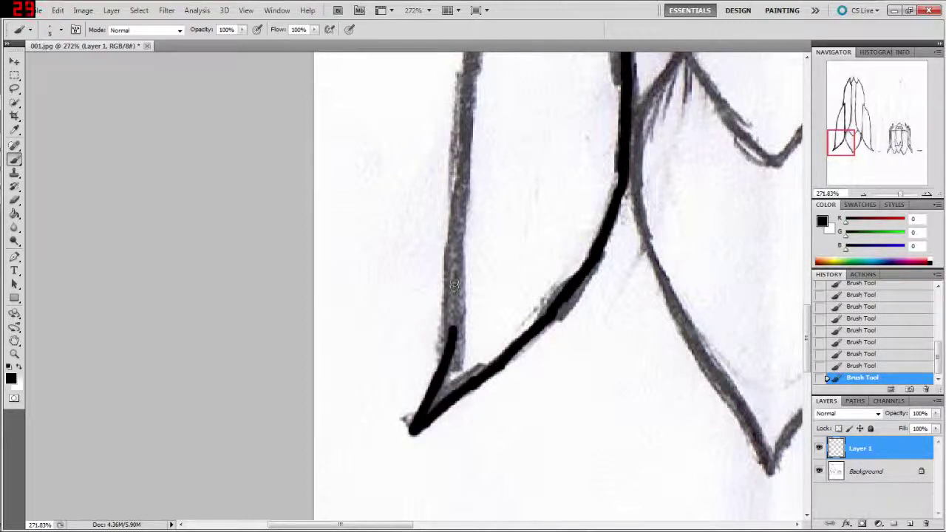
Ink the outer left line upward from the fin over the grey pencil
drag(454, 287, 452, 331)
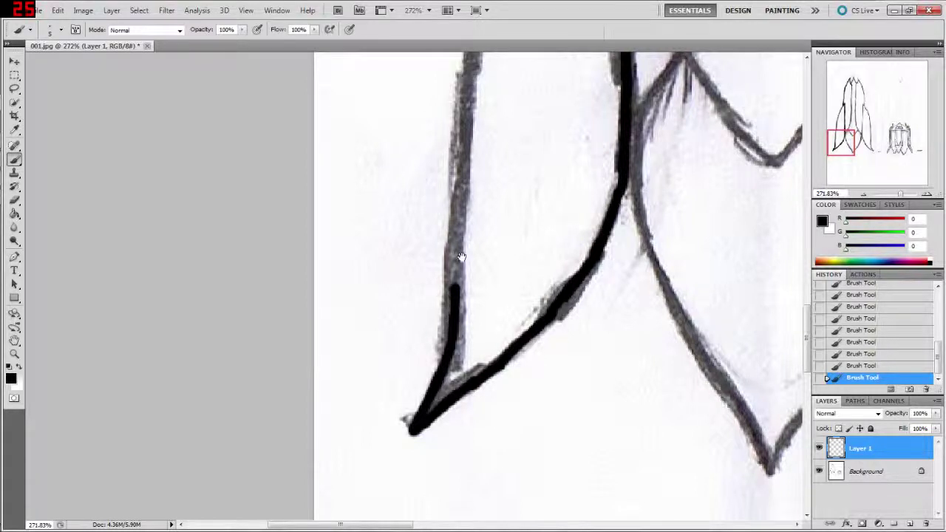
drag(458, 270, 443, 336)
drag(447, 295, 442, 358)
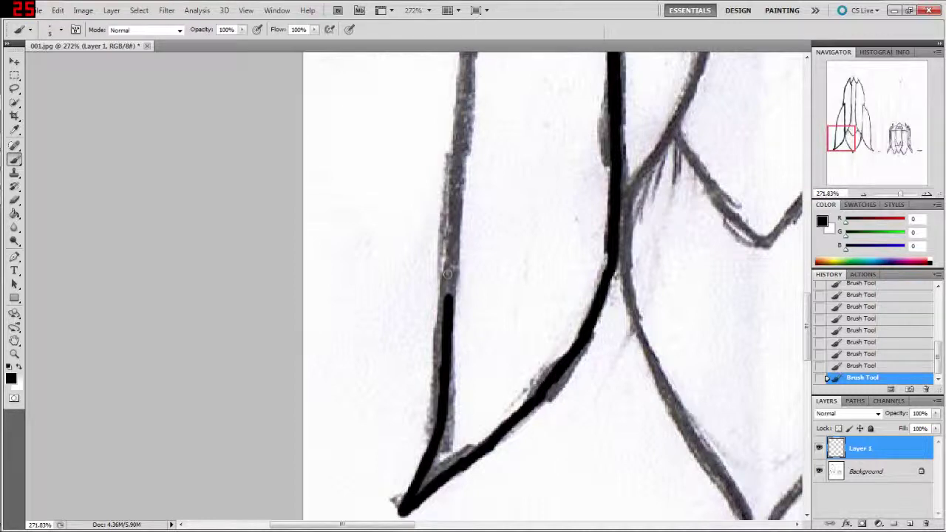
drag(446, 297, 449, 262)
drag(471, 186, 458, 286)
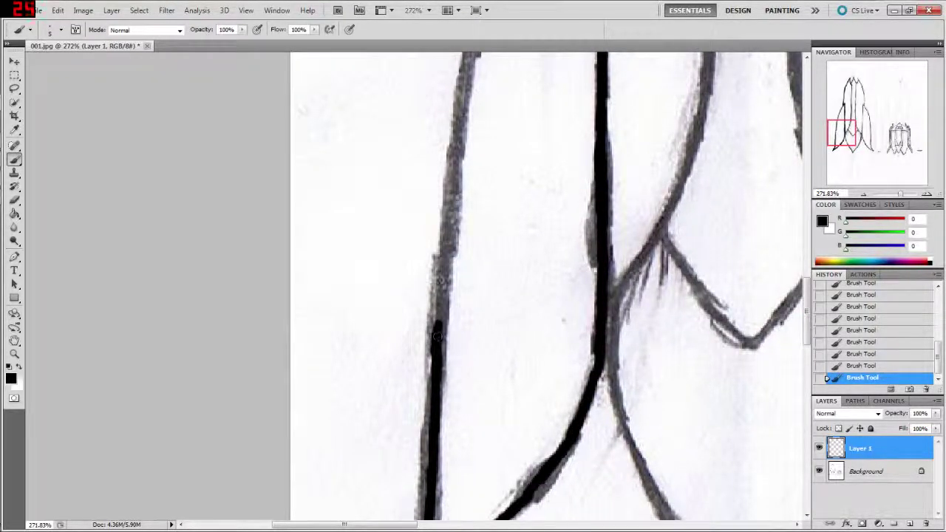
drag(439, 335, 439, 308)
Erase the stroke's ragged top and keep inking up the left line
key(e)
drag(451, 323, 440, 262)
key(b)
mouse_move(446, 307)
mouse_down()
mouse_move(445, 295)
mouse_move(440, 377)
mouse_up()
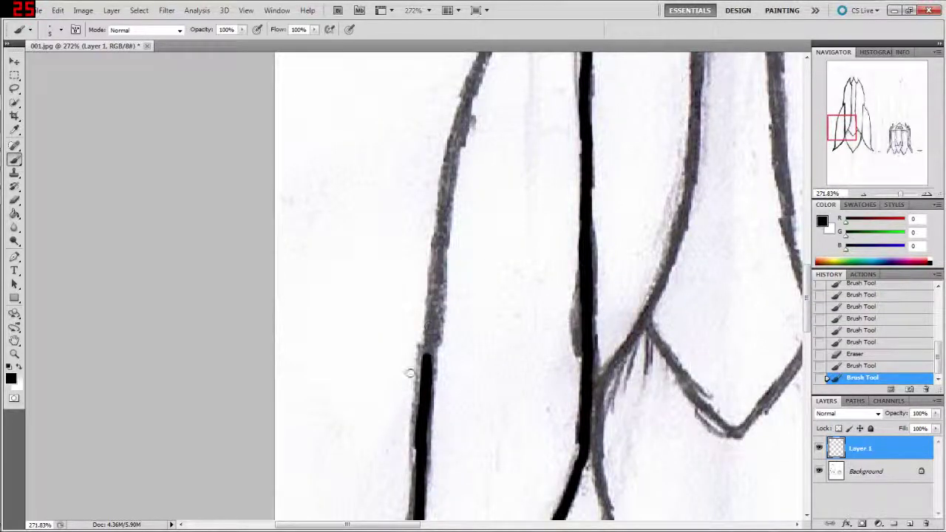
mouse_move(428, 340)
mouse_down()
mouse_move(430, 312)
mouse_move(427, 332)
mouse_up()
drag(429, 376, 437, 286)
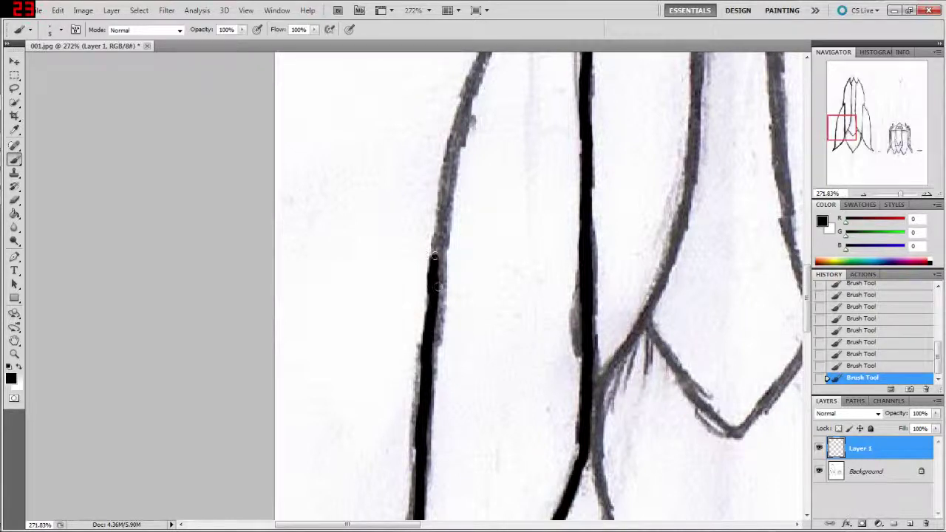
mouse_move(433, 241)
mouse_down()
mouse_move(419, 312)
mouse_move(425, 284)
mouse_up()
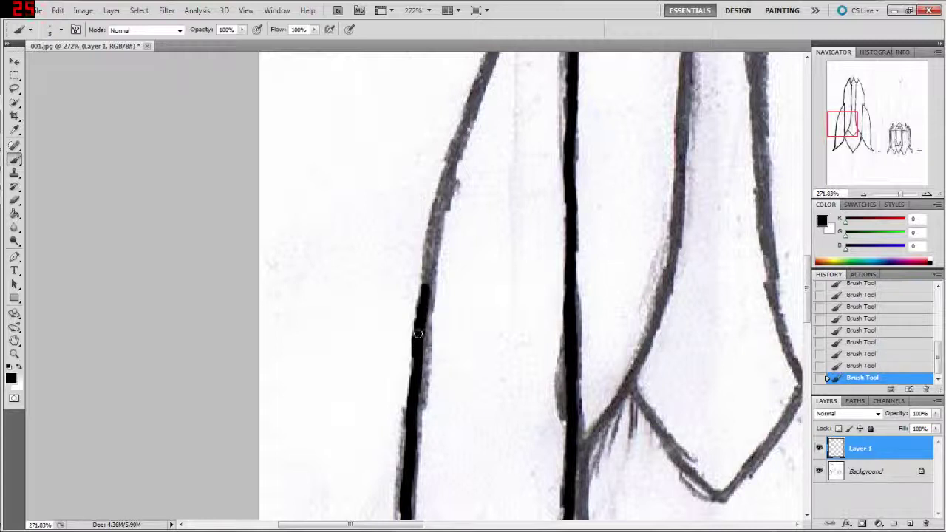
drag(428, 246, 424, 284)
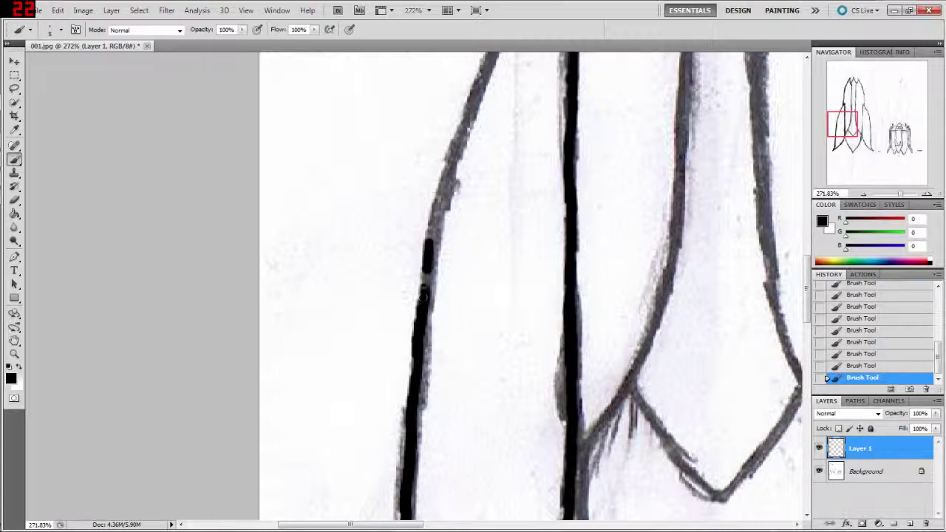
mouse_move(441, 219)
mouse_down()
mouse_move(426, 238)
mouse_move(408, 363)
mouse_up()
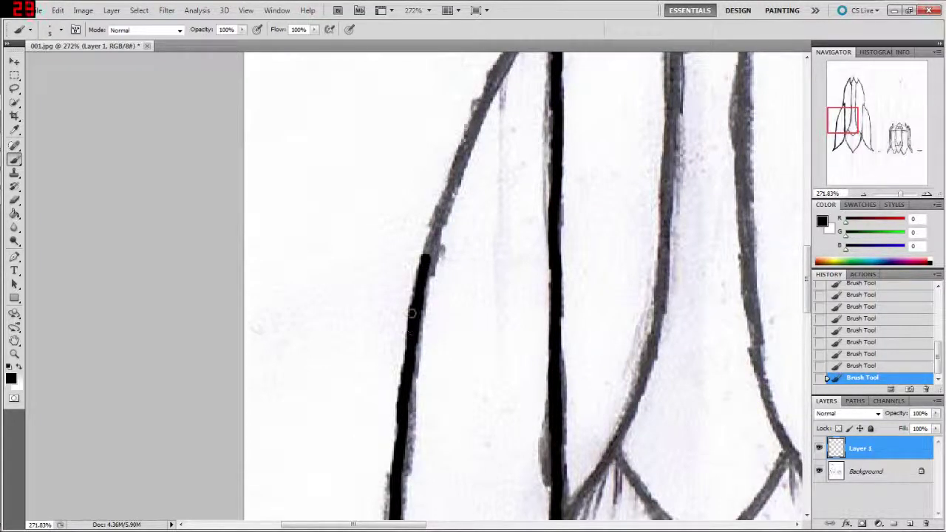
Erase the ragged right edge of the left-line ink stroke
key(e)
mouse_move(431, 304)
mouse_down()
mouse_move(433, 285)
mouse_move(424, 325)
mouse_up()
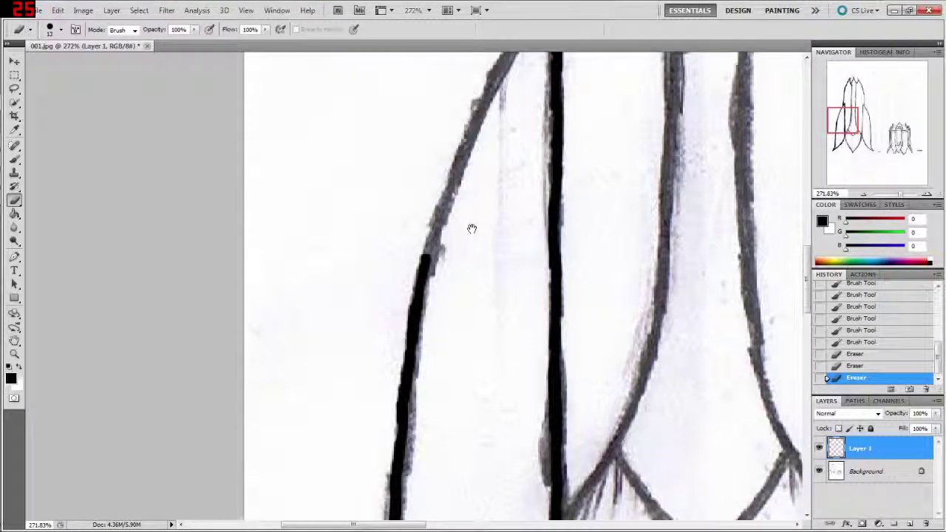
mouse_move(468, 228)
mouse_down()
mouse_move(431, 346)
mouse_move(431, 332)
mouse_up()
key(b)
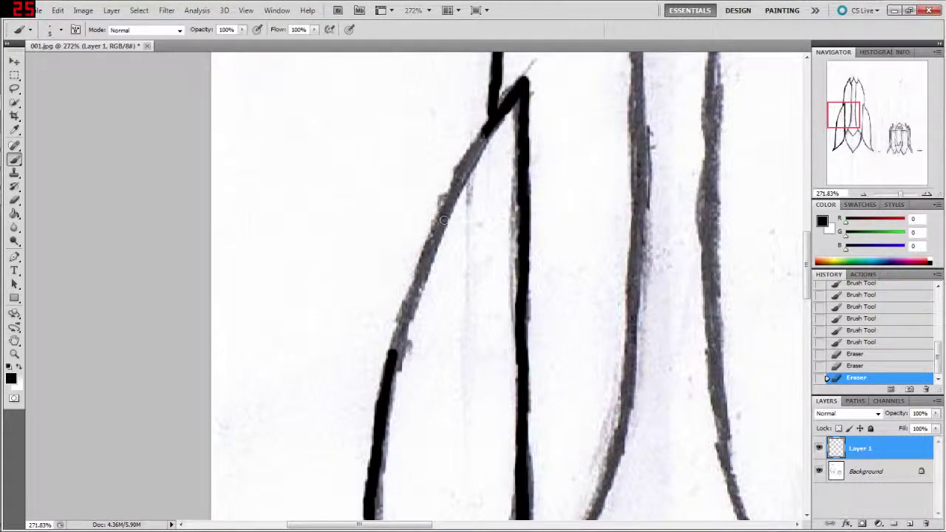
Extend the black ink up the outer left line to the nose, undoing bad strokes
drag(481, 142, 467, 175)
key(ctrl+z)
drag(405, 311, 390, 356)
drag(406, 307, 387, 373)
drag(411, 296, 414, 284)
key(ctrl+z)
key(ctrl+z)
mouse_move(402, 319)
mouse_down()
mouse_move(468, 160)
mouse_move(454, 188)
mouse_move(473, 40)
mouse_up()
mouse_move(473, 249)
mouse_down()
mouse_move(478, 192)
mouse_move(461, 269)
mouse_move(454, 180)
mouse_move(448, 226)
mouse_move(451, 218)
mouse_move(405, 306)
mouse_move(411, 325)
mouse_move(427, 239)
mouse_move(421, 342)
mouse_up()
Ink the rocket's centre line below the nose in black
drag(421, 206, 423, 345)
mouse_move(425, 173)
mouse_down()
mouse_move(427, 257)
mouse_move(421, 169)
mouse_up()
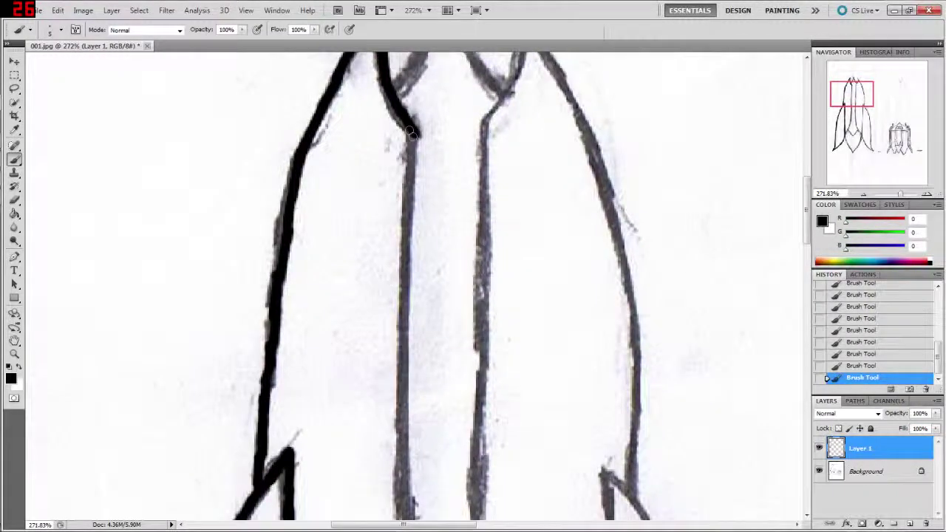
drag(414, 135, 406, 277)
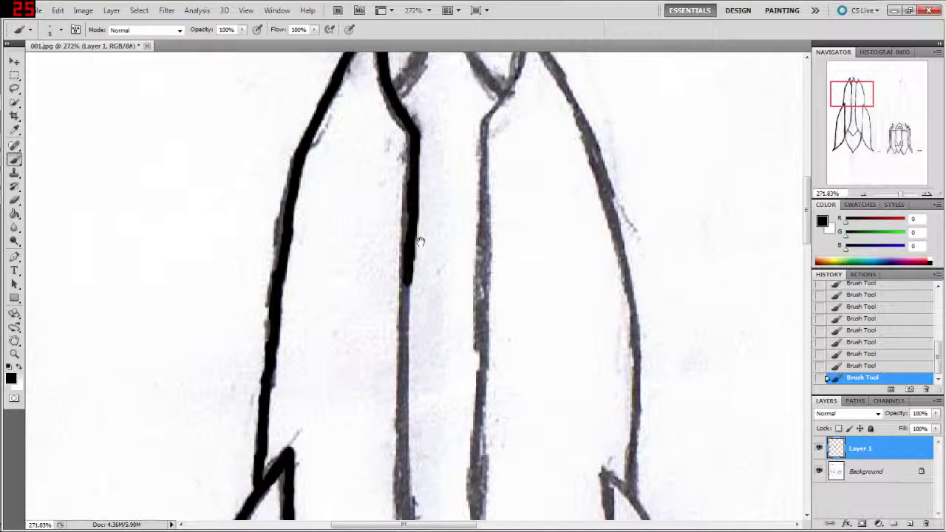
drag(419, 242, 413, 153)
mouse_move(405, 191)
mouse_down()
mouse_move(400, 330)
mouse_move(387, 181)
mouse_move(373, 151)
mouse_move(373, 329)
mouse_move(376, 214)
mouse_move(375, 223)
mouse_up()
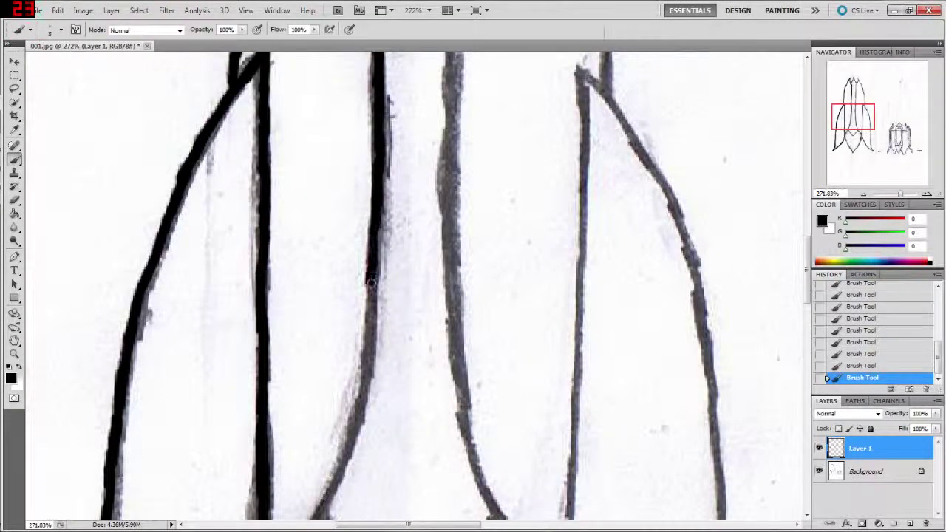
key(ctrl+z)
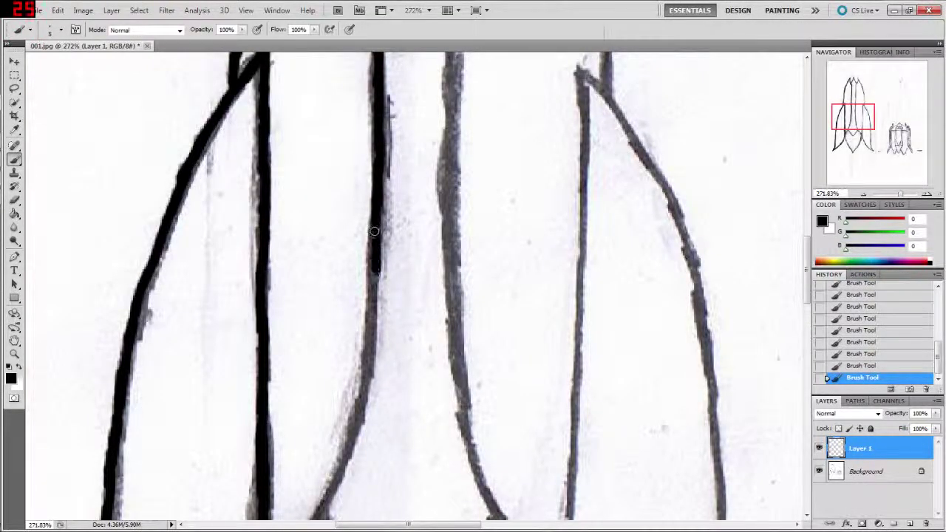
Extend the centre-line ink down to the line's lower end
drag(376, 225, 373, 285)
mouse_move(371, 318)
mouse_down()
mouse_move(367, 351)
mouse_move(397, 241)
mouse_up()
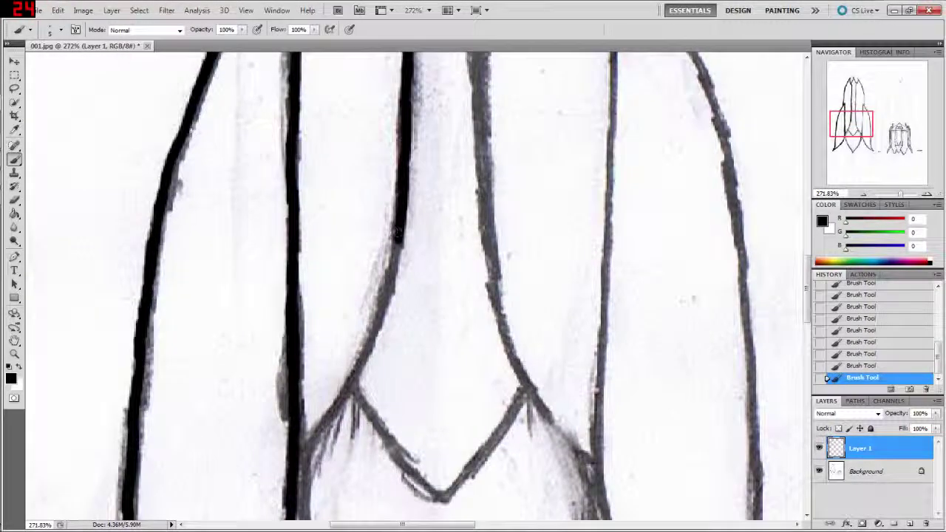
drag(397, 242, 385, 280)
drag(367, 337, 348, 359)
key(ctrl+z)
key(ctrl+alt+z)
mouse_move(384, 292)
mouse_down()
mouse_move(323, 432)
mouse_move(306, 443)
mouse_up()
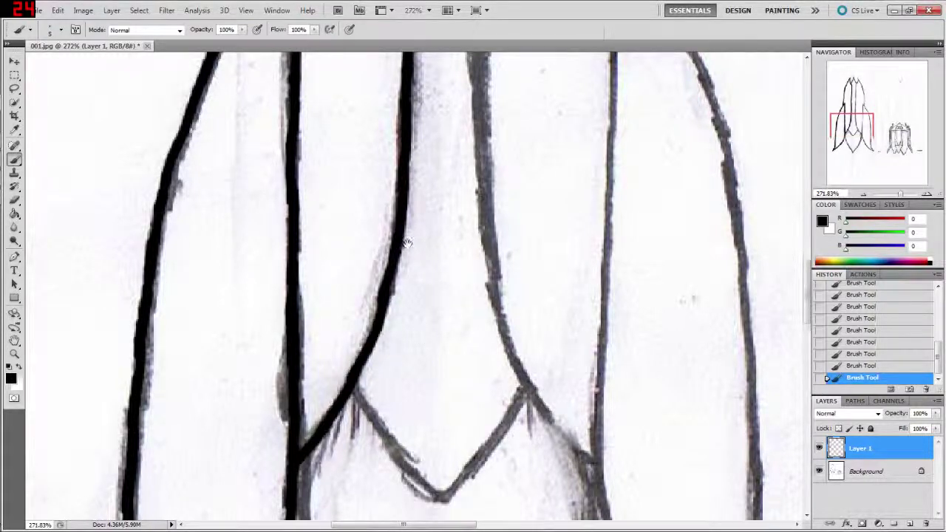
mouse_move(426, 350)
mouse_down()
mouse_move(411, 312)
mouse_move(409, 353)
mouse_up()
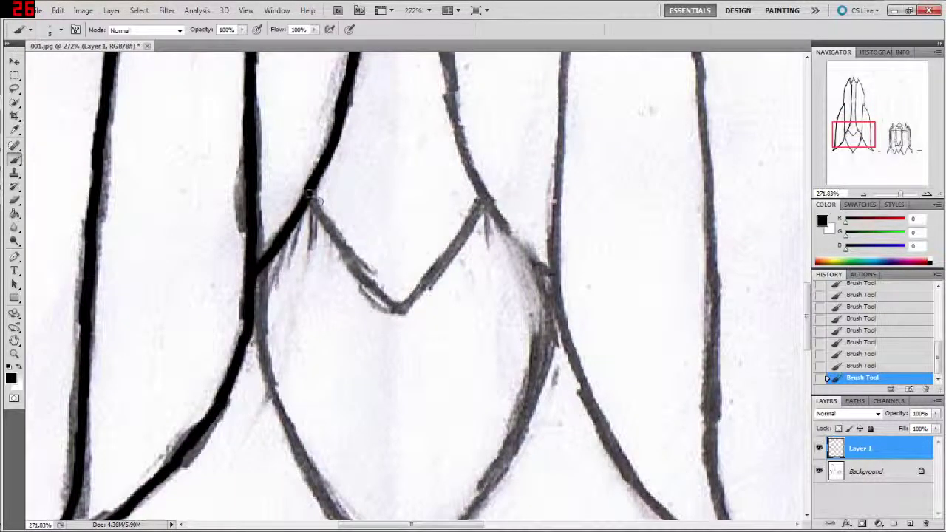
Ink the diagonal from the junction and the heart-shaped fin's left edge
mouse_move(311, 196)
mouse_down()
mouse_move(329, 235)
mouse_move(402, 314)
mouse_up()
drag(466, 172, 448, 182)
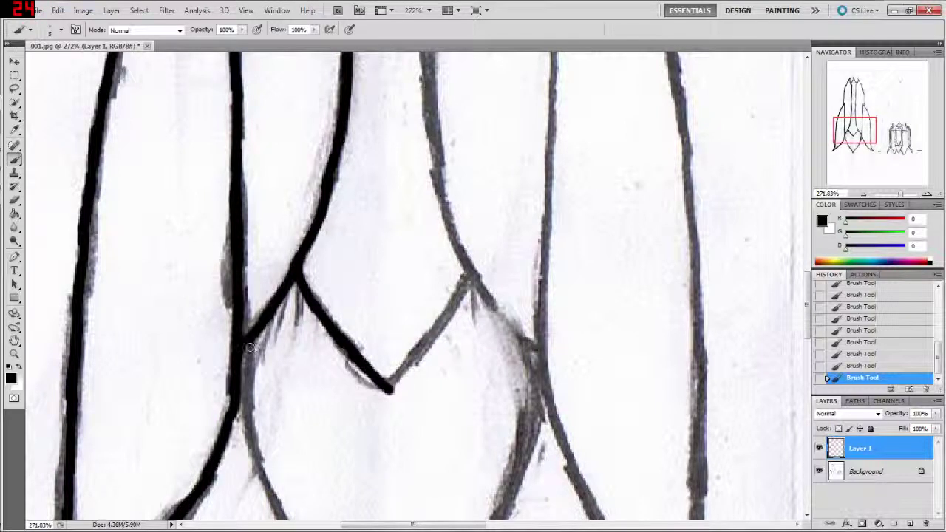
mouse_move(246, 340)
mouse_down()
mouse_move(252, 455)
mouse_move(274, 510)
mouse_up()
drag(285, 446, 251, 163)
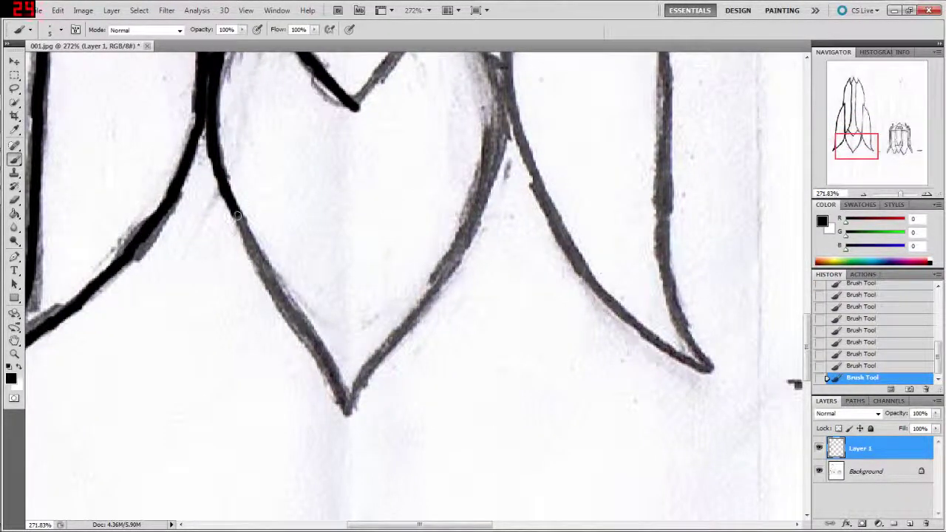
drag(238, 217, 296, 338)
key(ctrl+z)
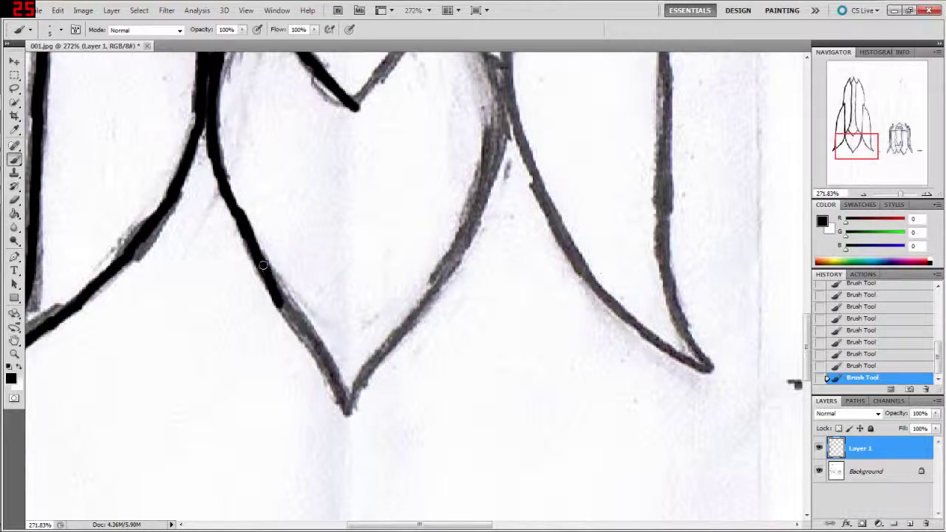
drag(262, 263, 342, 403)
key(ctrl+z)
Erase stray ink and grey smudges beside the heart fin's left edge
key(e)
mouse_move(281, 328)
mouse_down()
mouse_move(266, 303)
mouse_move(299, 325)
mouse_up()
drag(361, 395, 352, 413)
scroll(365, 317, up, 5)
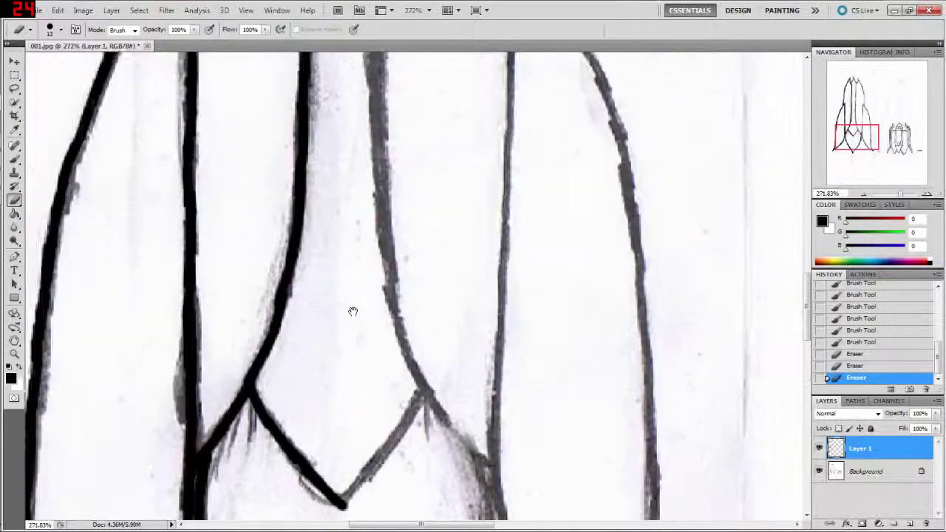
scroll(353, 312, up, 3)
scroll(355, 318, up, 3)
scroll(359, 297, up, 3)
scroll(356, 354, up, 3)
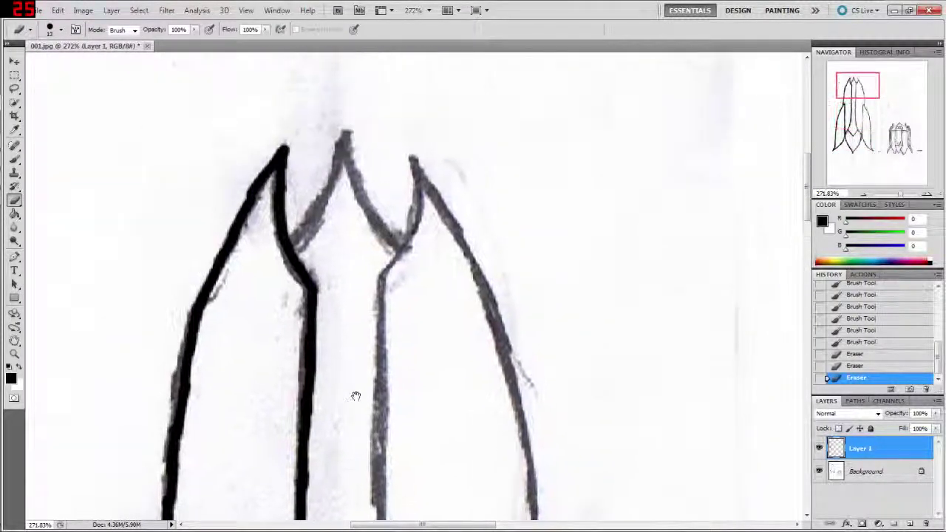
Ink the curve from the junction up to the nose's central peak
key(b)
drag(288, 237, 325, 189)
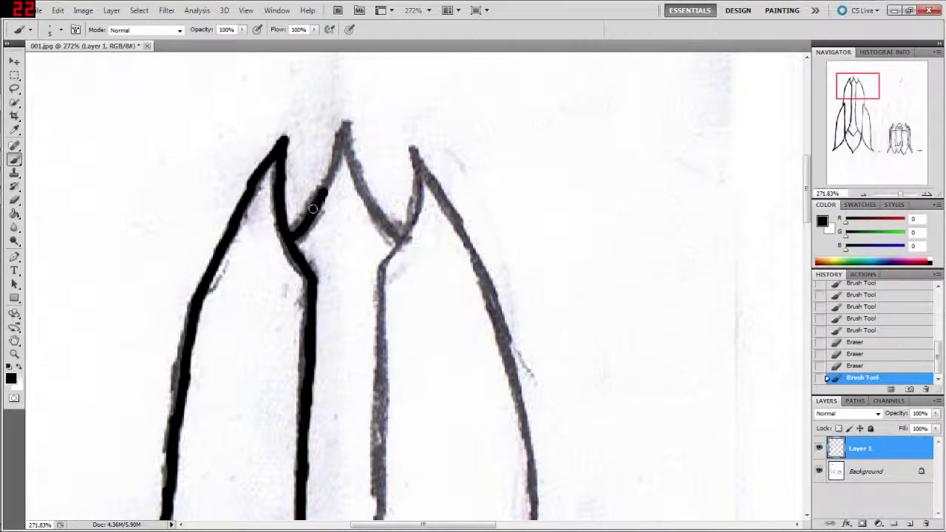
key(ctrl+z)
mouse_move(287, 232)
mouse_down()
mouse_move(316, 216)
mouse_move(343, 137)
mouse_up()
drag(333, 185, 344, 138)
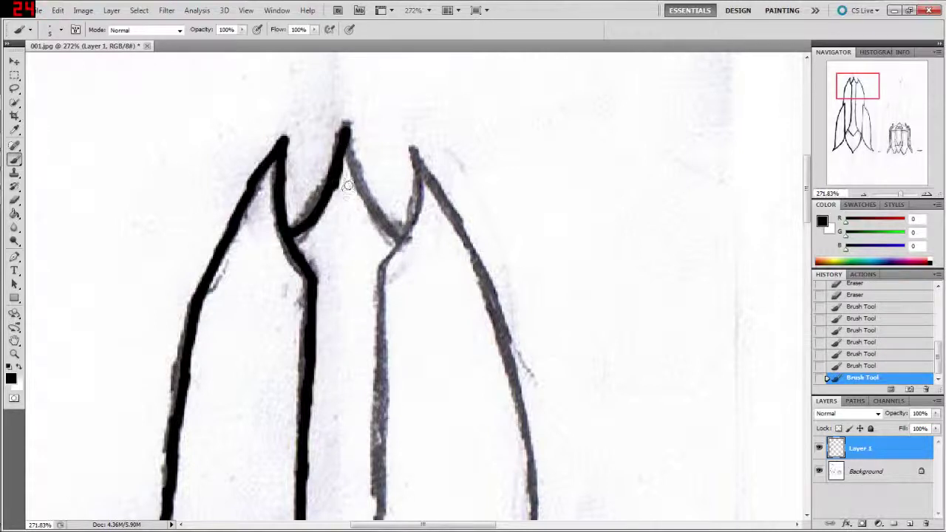
key(e)
drag(344, 174, 349, 155)
drag(348, 156, 344, 185)
scroll(386, 140, down, 3)
scroll(374, 222, down, 3)
scroll(380, 229, down, 3)
scroll(395, 237, down, 3)
scroll(394, 237, down, 3)
scroll(389, 184, left, 2)
scroll(389, 184, down, 1)
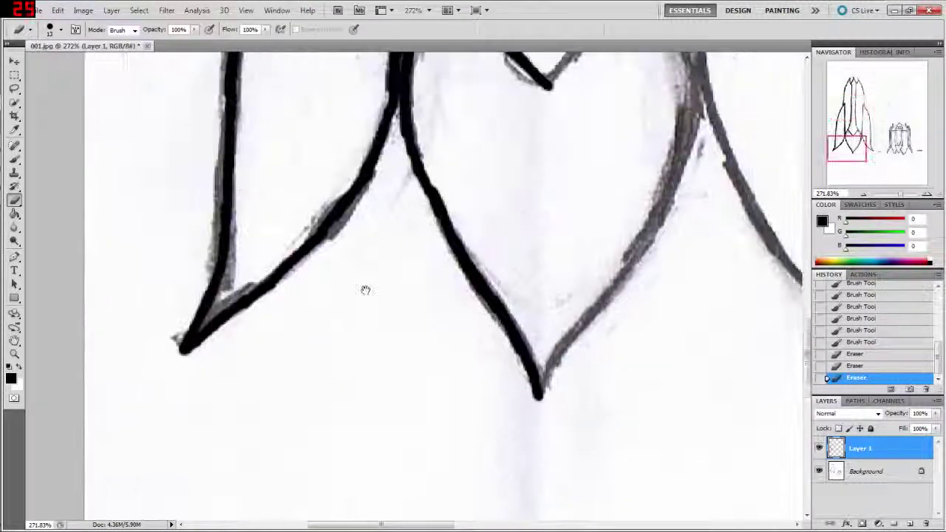
scroll(365, 289, up, 1)
scroll(367, 270, right, 1)
scroll(326, 229, right, 1)
scroll(332, 219, down, 2)
scroll(336, 222, right, 3)
scroll(334, 244, up, 2)
scroll(333, 258, right, 1)
scroll(310, 244, right, 1)
scroll(289, 220, down, 3)
scroll(289, 221, right, 2)
scroll(289, 170, down, 3)
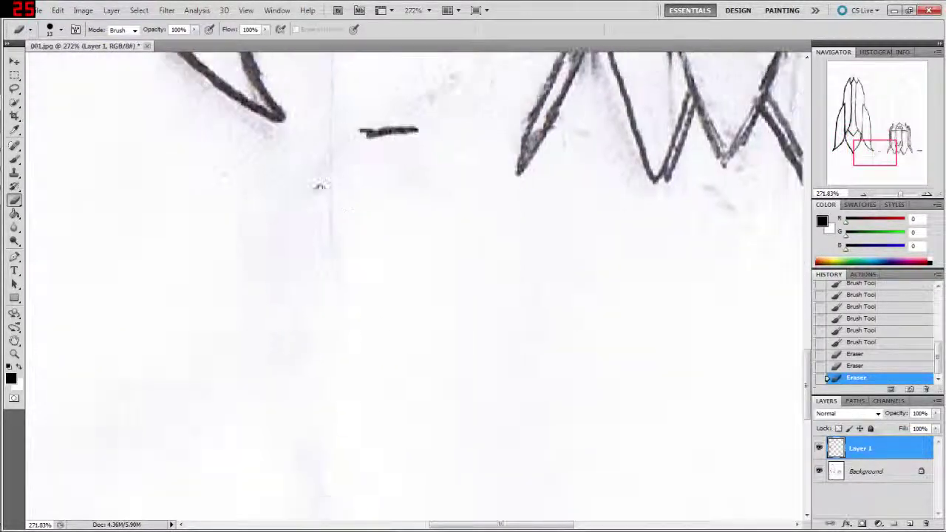
scroll(318, 186, down, 2)
scroll(303, 275, up, 3)
scroll(303, 274, right, 3)
scroll(351, 231, up, 2)
scroll(355, 258, up, 3)
scroll(358, 281, up, 3)
scroll(351, 243, up, 2)
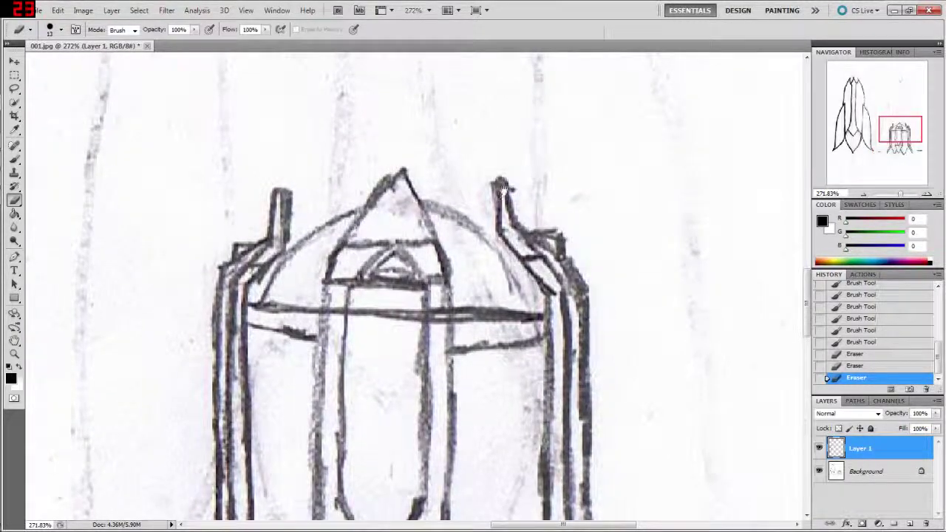
scroll(355, 236, down, 2)
scroll(358, 230, left, 3)
scroll(425, 193, left, 1)
scroll(425, 194, down, 1)
scroll(484, 211, left, 2)
scroll(473, 199, left, 3)
scroll(396, 232, up, 1)
scroll(396, 232, up, 3)
scroll(396, 232, right, 1)
scroll(410, 187, up, 1)
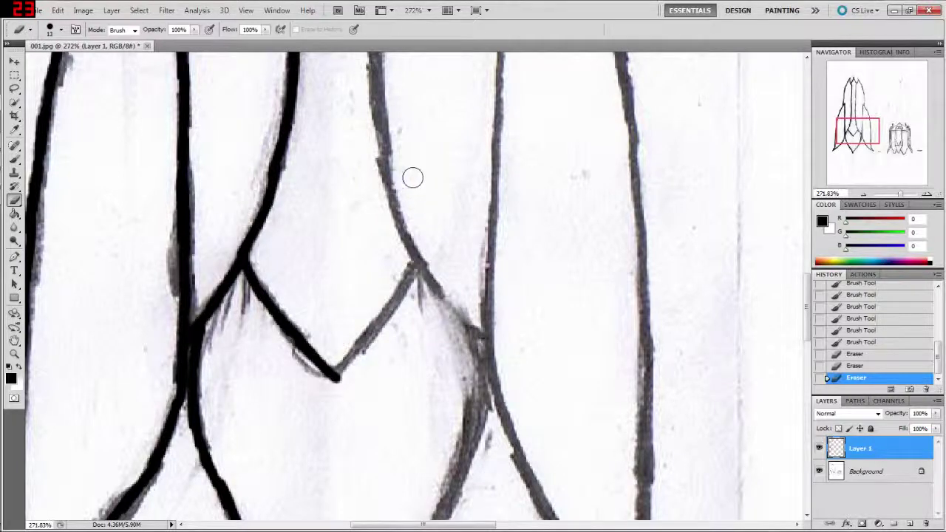
scroll(353, 264, up, 3)
scroll(354, 264, up, 3)
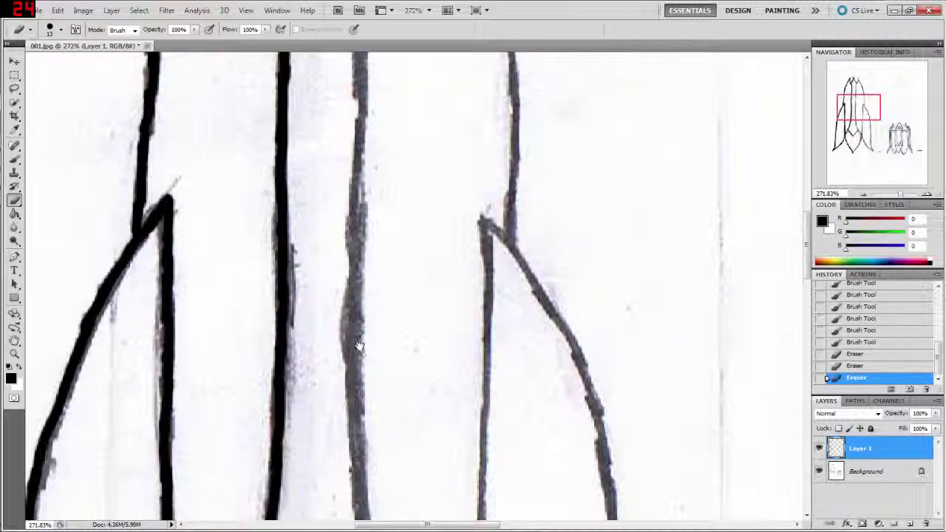
scroll(352, 325, up, 3)
drag(352, 325, 363, 168)
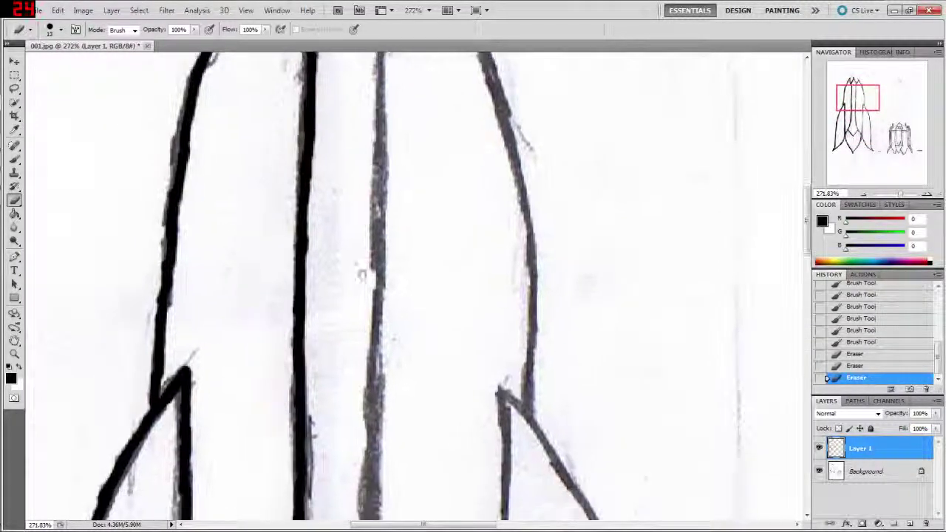
scroll(363, 168, down, 2)
scroll(366, 181, down, 2)
scroll(370, 193, down, 2)
scroll(373, 211, down, 2)
scroll(375, 218, down, 2)
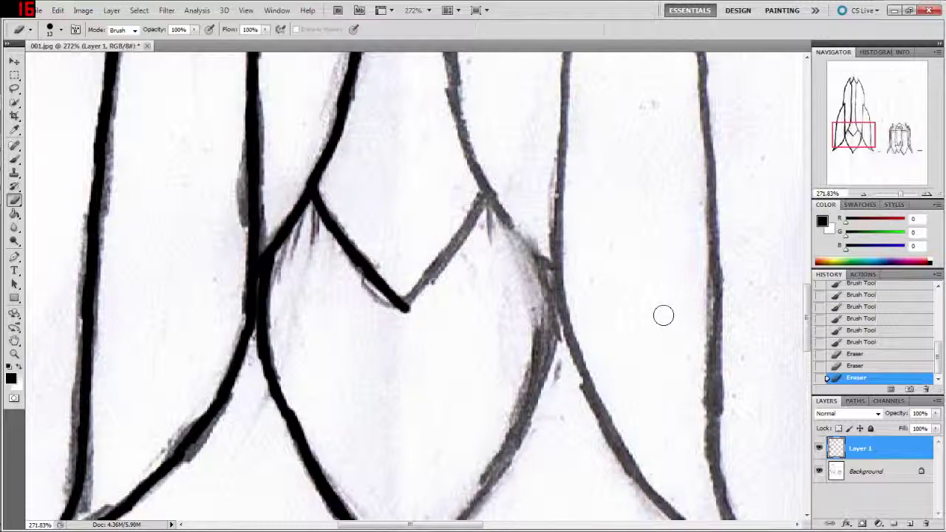
drag(379, 200, 383, 257)
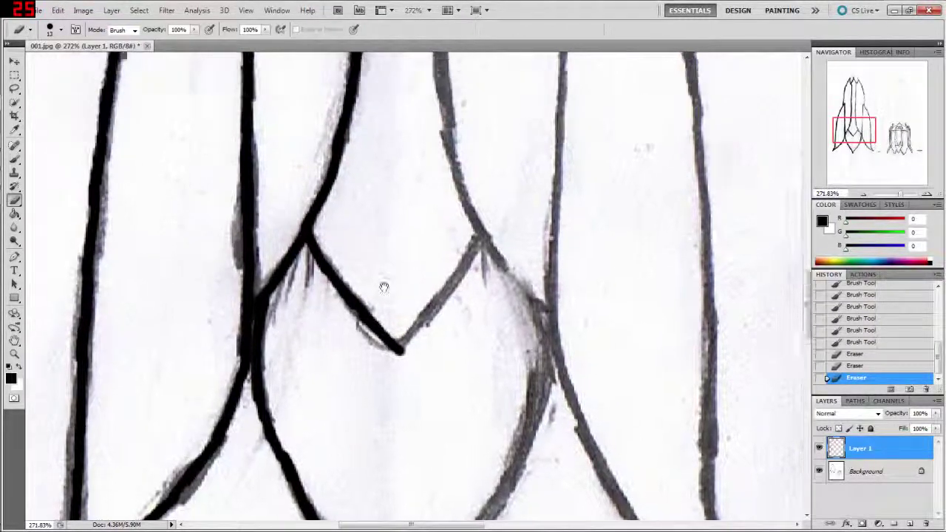
scroll(372, 274, up, 3)
scroll(369, 244, up, 5)
scroll(363, 200, up, 5)
scroll(366, 223, down, 3)
scroll(366, 224, down, 2)
scroll(371, 226, up, 4)
scroll(378, 222, down, 4)
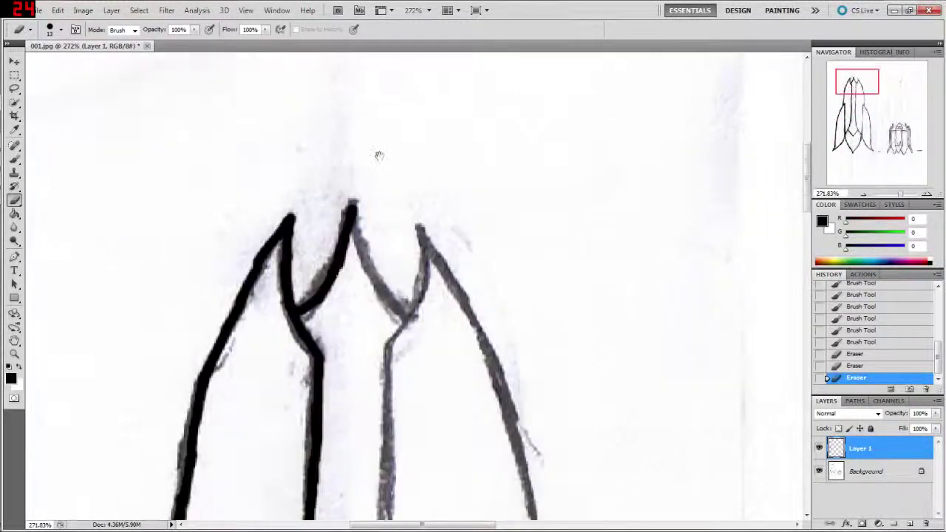
scroll(375, 236, down, 3)
scroll(373, 237, down, 2)
scroll(373, 272, up, 4)
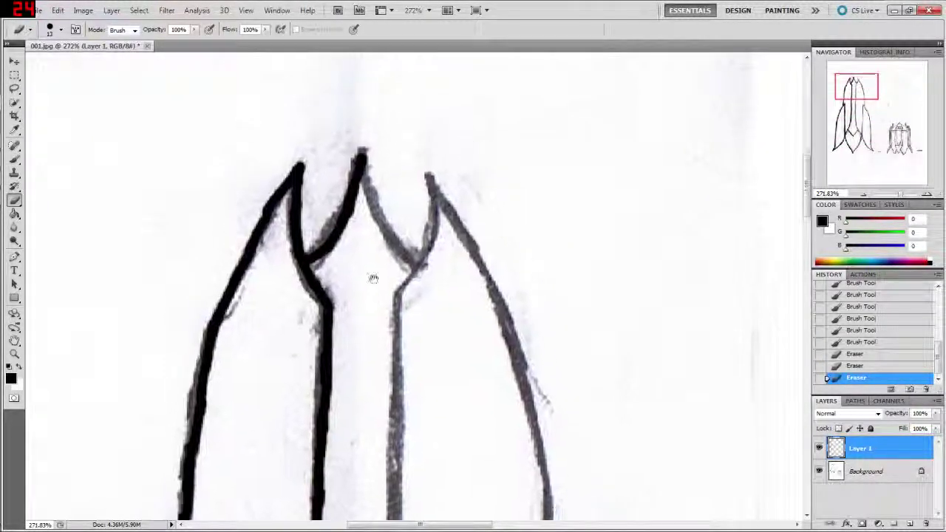
scroll(372, 272, down, 1)
scroll(367, 229, down, 2)
scroll(366, 244, down, 4)
scroll(365, 255, down, 3)
scroll(368, 252, down, 2)
scroll(369, 280, down, 4)
scroll(391, 152, down, 3)
scroll(376, 169, down, 1)
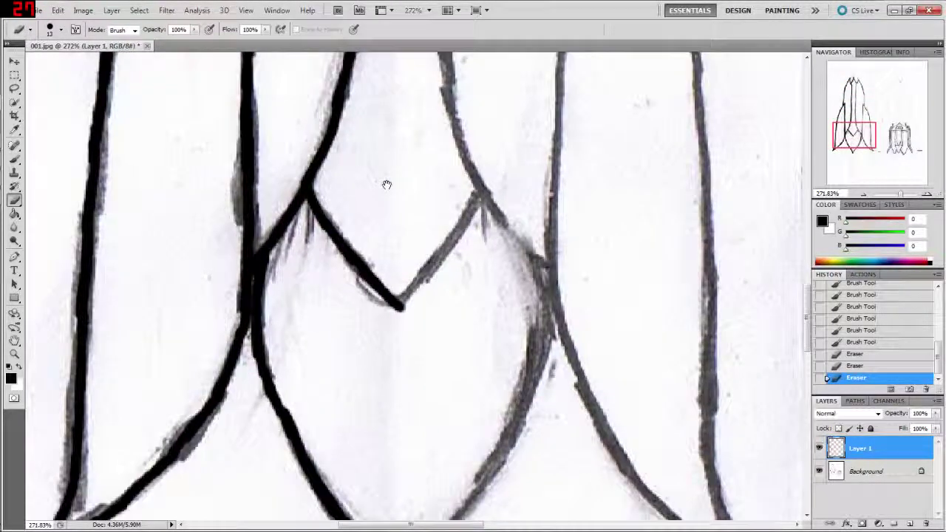
scroll(388, 187, up, 3)
scroll(392, 186, up, 1)
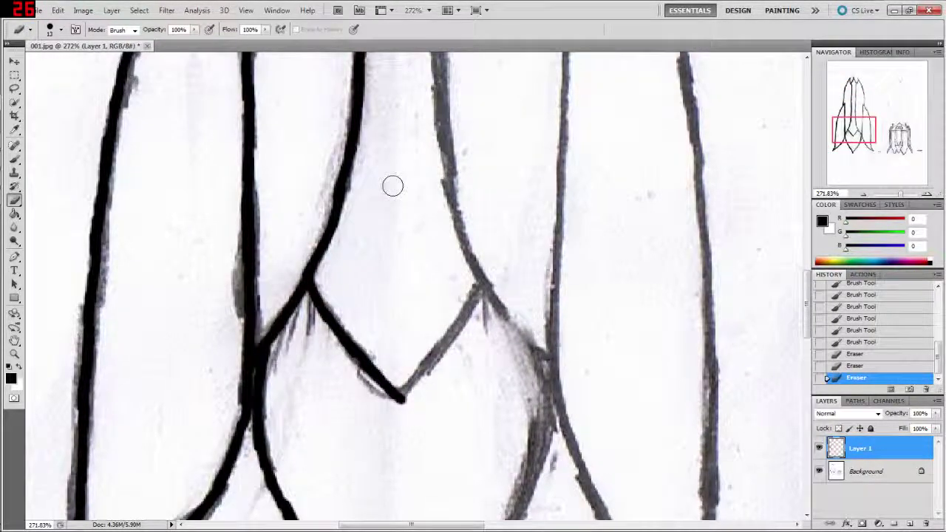
Draw a rectangular marquee around the rocket's left half, aligned to the centre line
click(15, 76)
drag(900, 194, 889, 195)
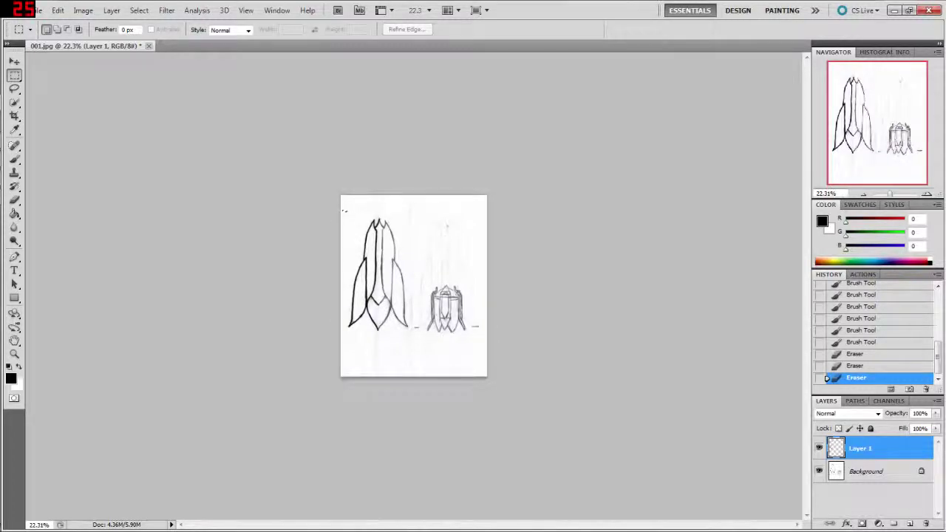
drag(380, 344, 383, 331)
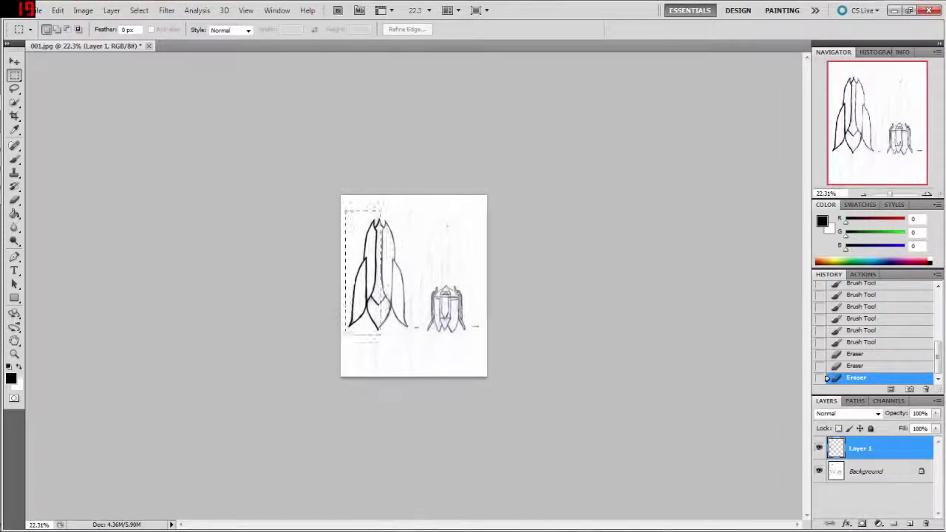
drag(381, 333, 382, 334)
right_click(362, 264)
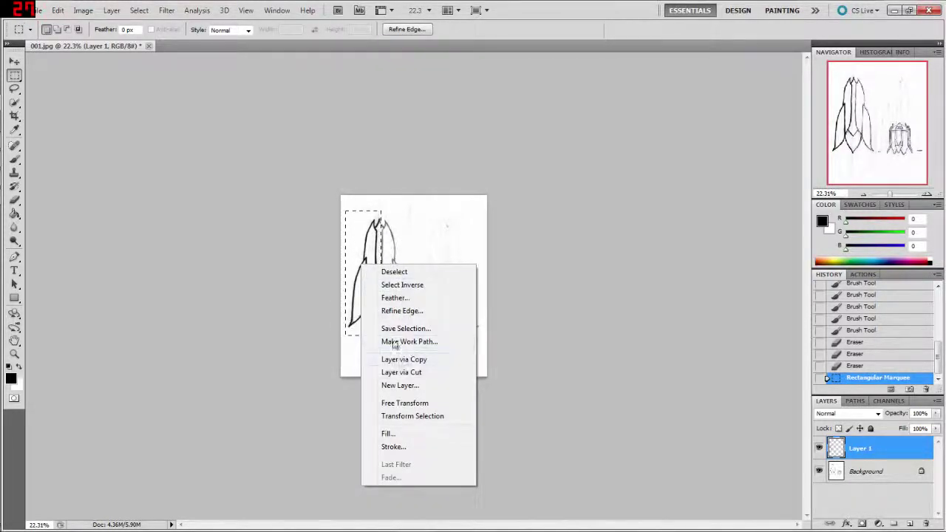
click(226, 120)
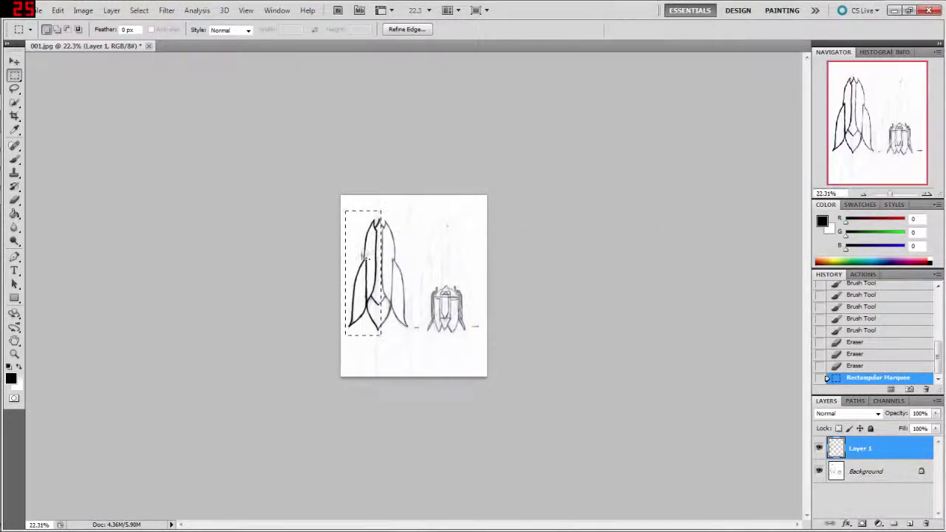
drag(364, 258, 371, 260)
Trial-move the selected half with Ctrl+T, then discard the transform
click(15, 62)
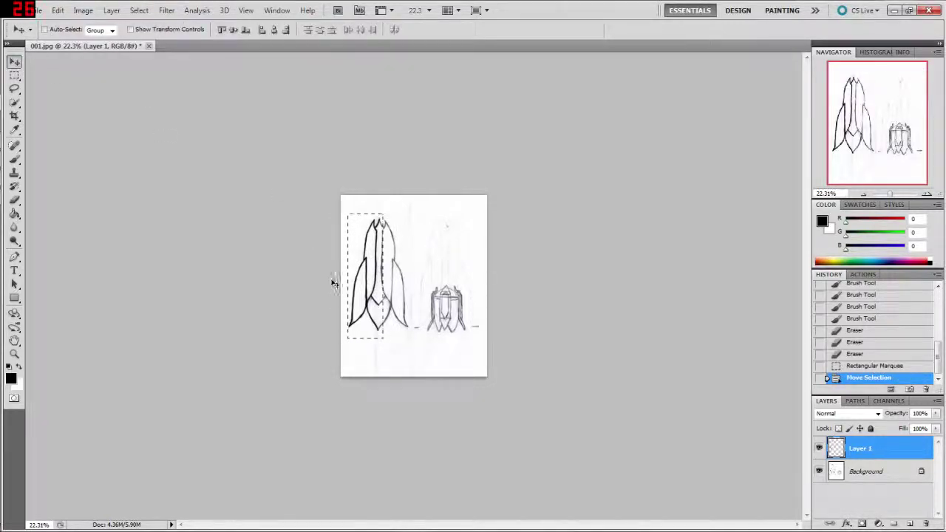
key(ctrl+t)
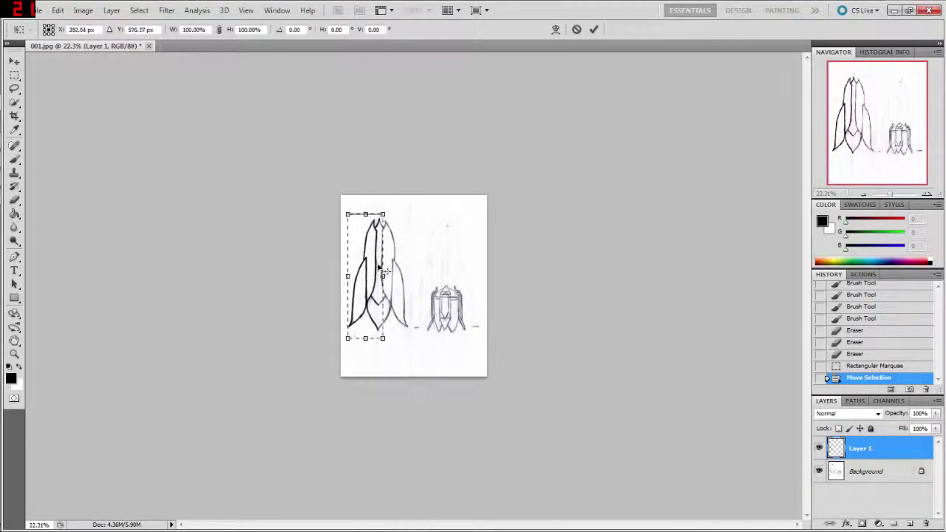
drag(383, 272, 420, 282)
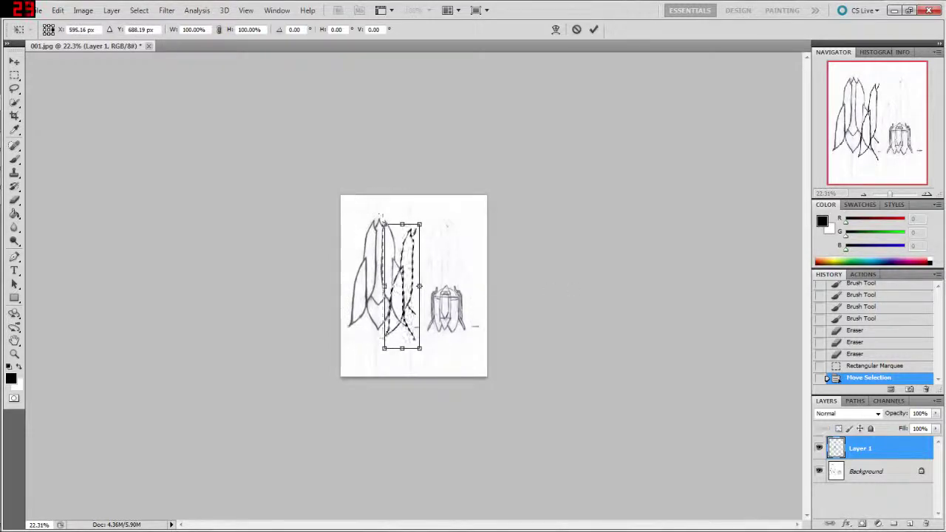
drag(891, 195, 896, 195)
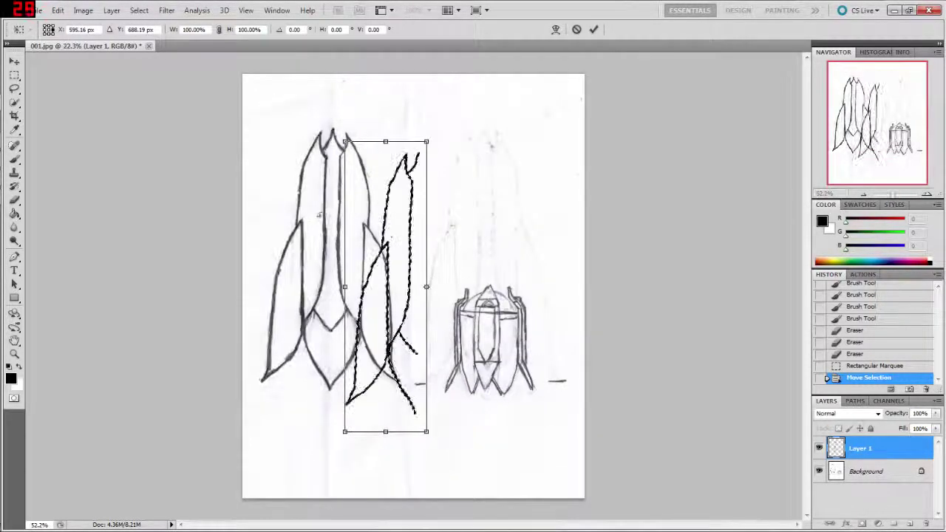
drag(396, 227, 308, 207)
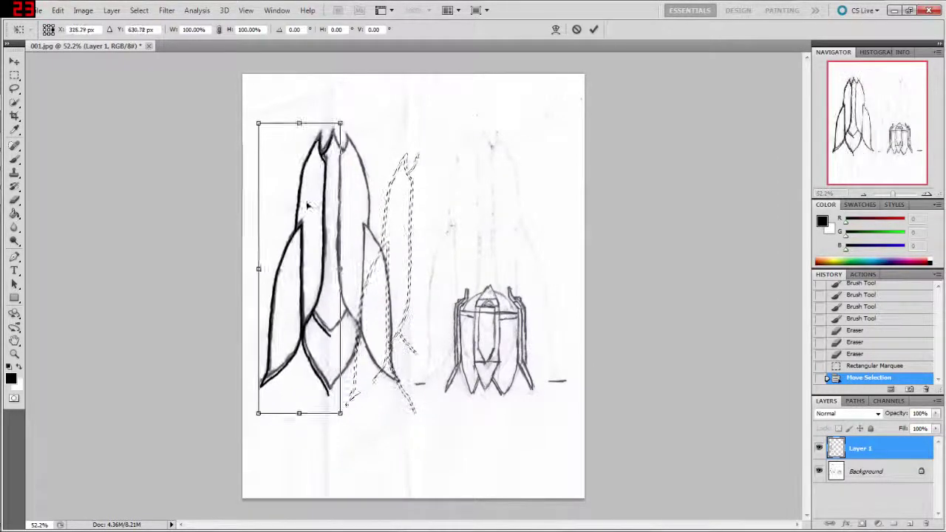
drag(308, 207, 320, 220)
click(15, 75)
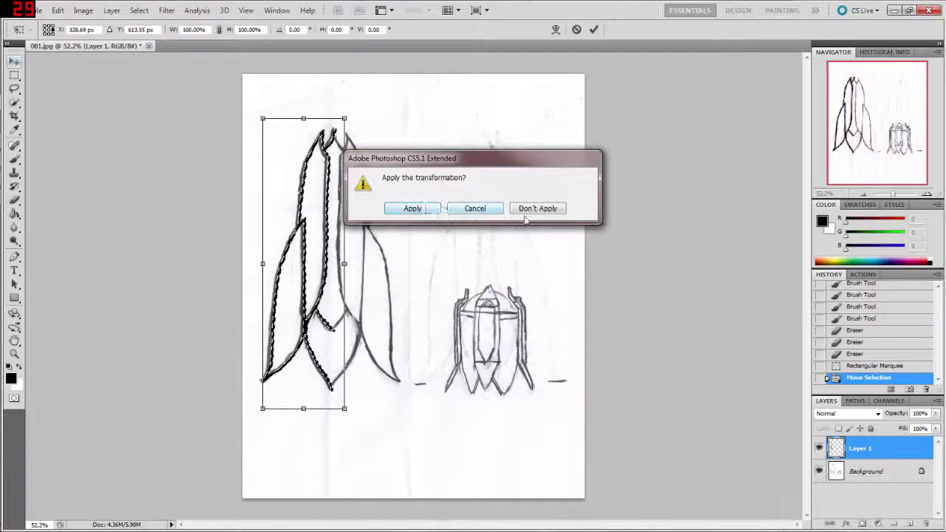
click(527, 210)
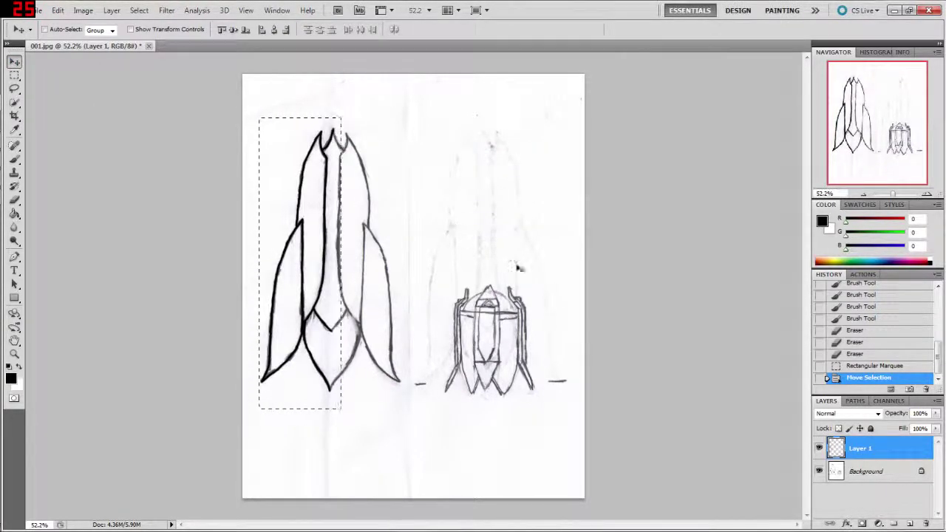
Deselect and duplicate Layer 1 as 'Layer 1 copy'
key(ctrl+d)
right_click(843, 448)
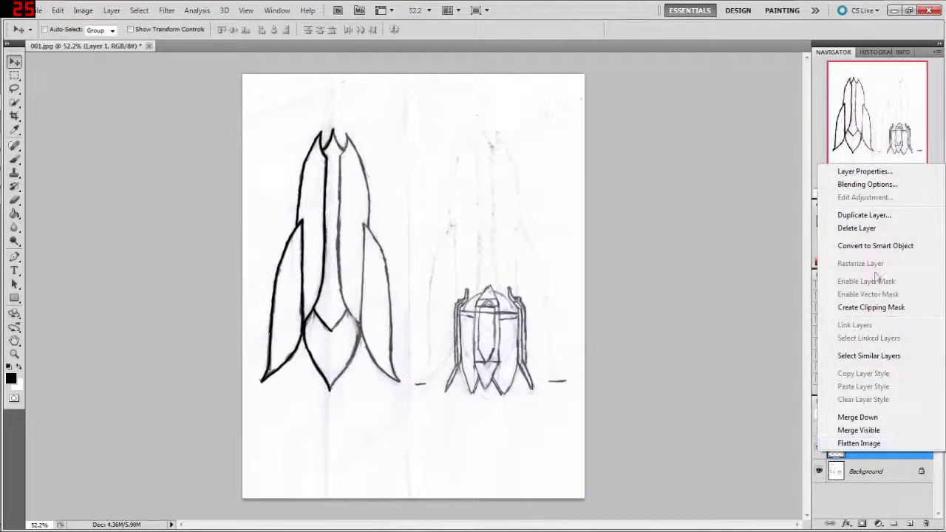
click(879, 215)
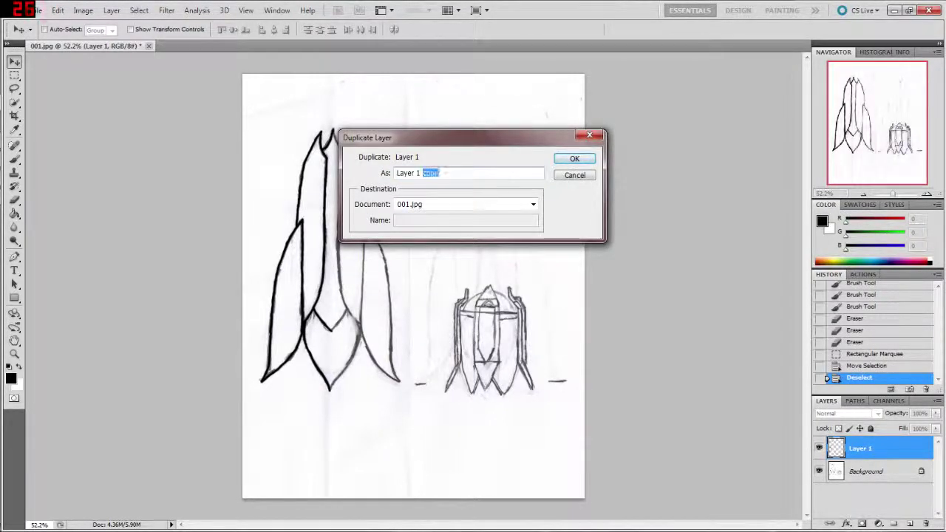
click(567, 160)
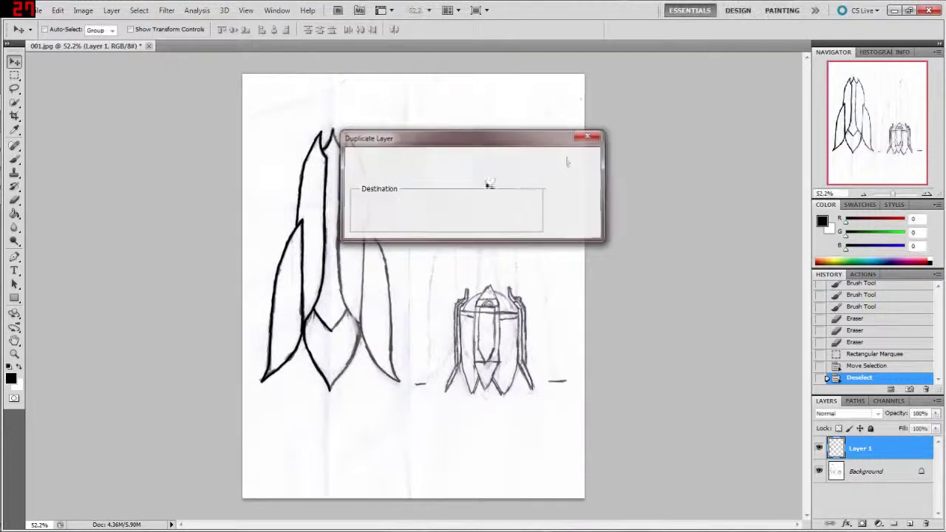
right_click(308, 232)
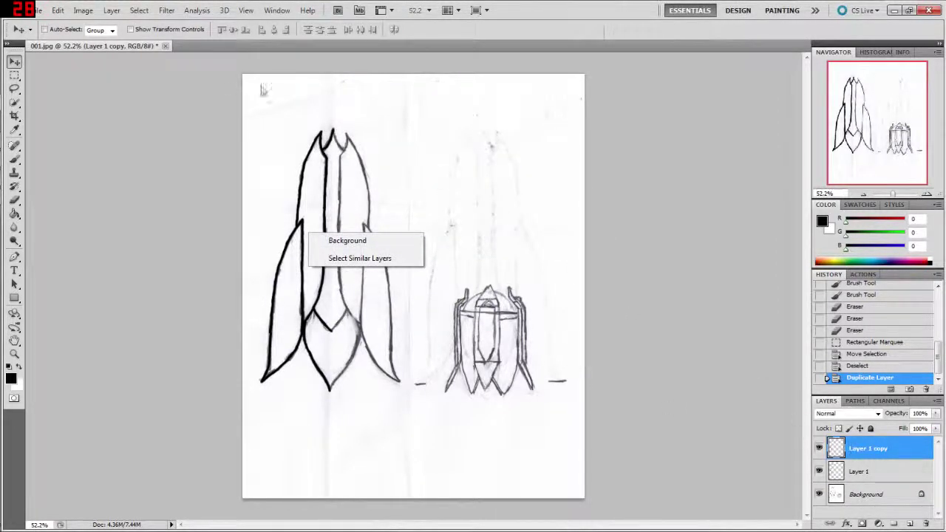
click(24, 86)
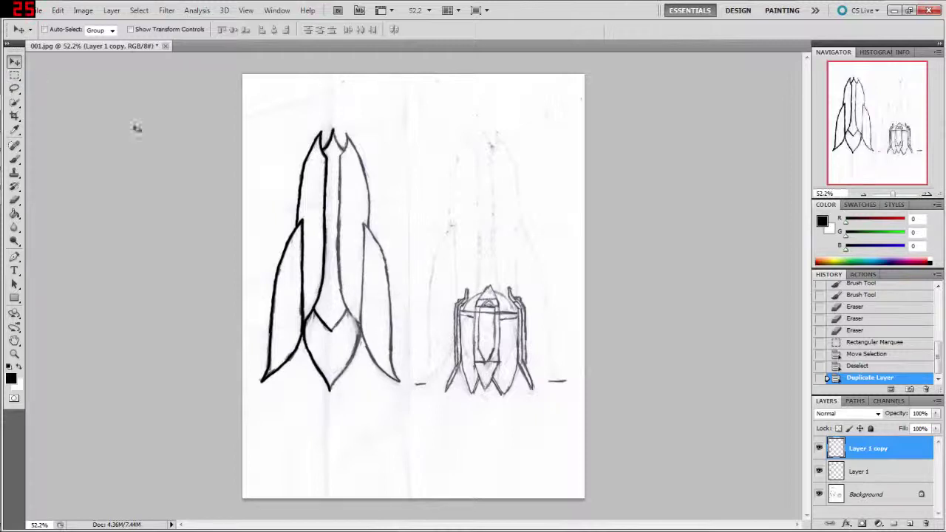
Trial-rotate the copy 180 degrees beside the rocket, then discard that rotation
key(ctrl+t)
right_click(298, 204)
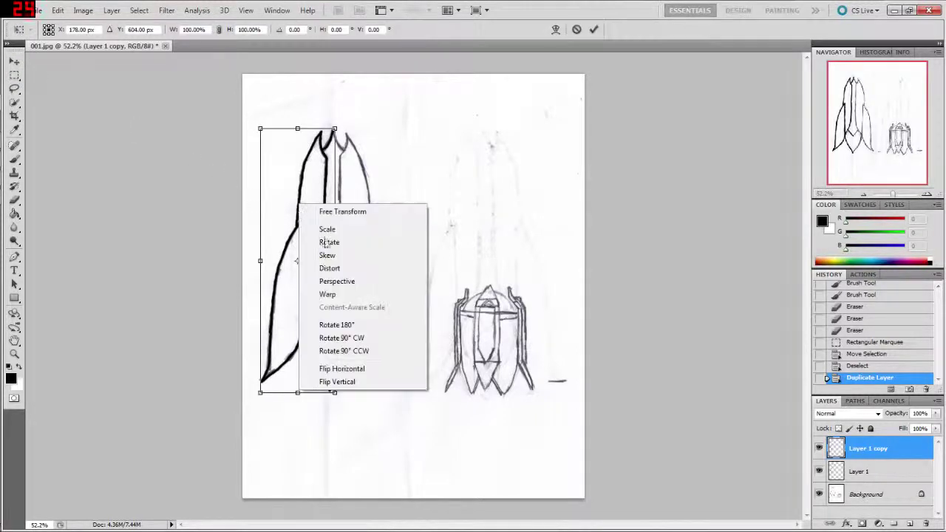
click(337, 324)
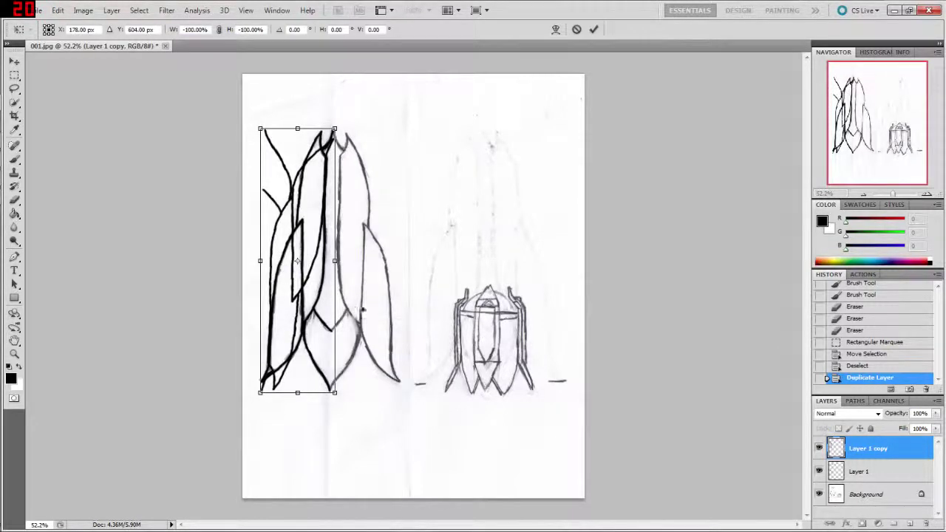
drag(300, 275, 399, 268)
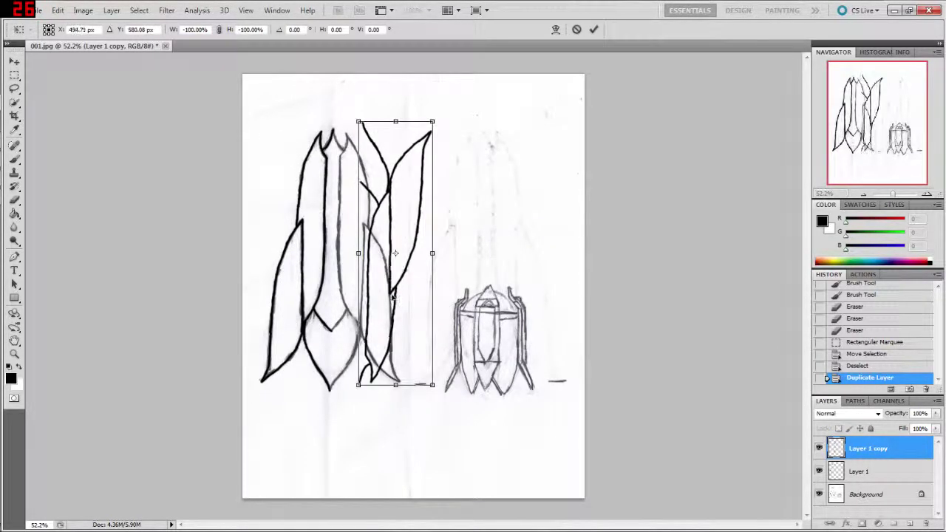
mouse_move(393, 296)
mouse_down()
mouse_move(329, 281)
mouse_move(338, 291)
mouse_up()
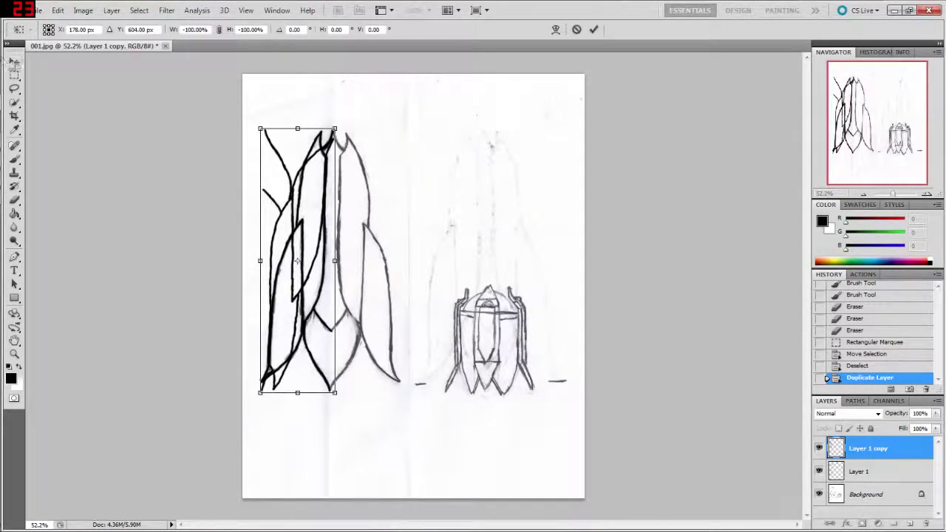
click(14, 62)
click(539, 208)
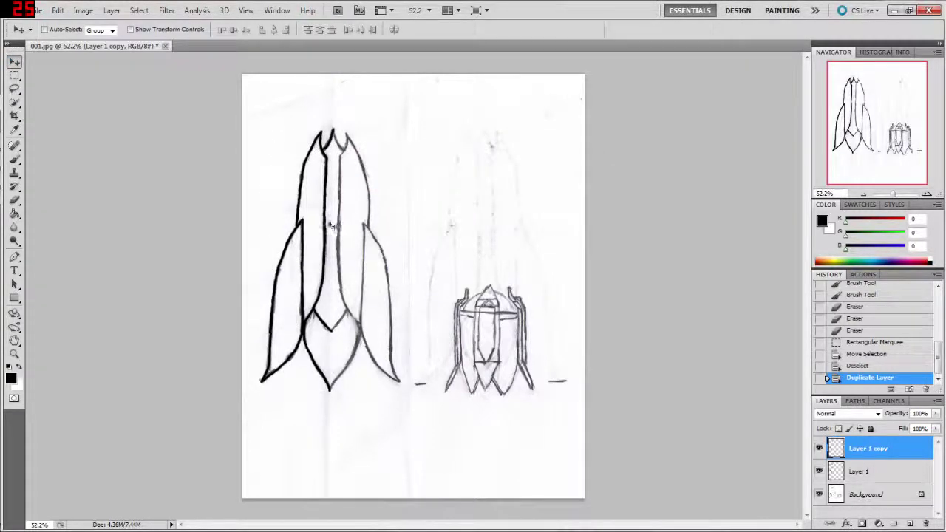
key(ctrl+t)
Flip the rocket copy horizontally, shift it right, and turn off View > Snap
right_click(317, 244)
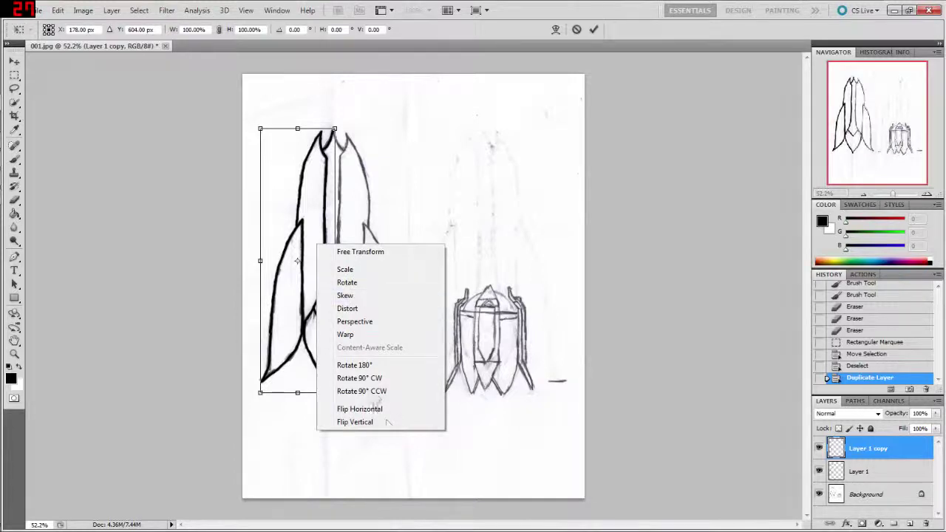
click(378, 408)
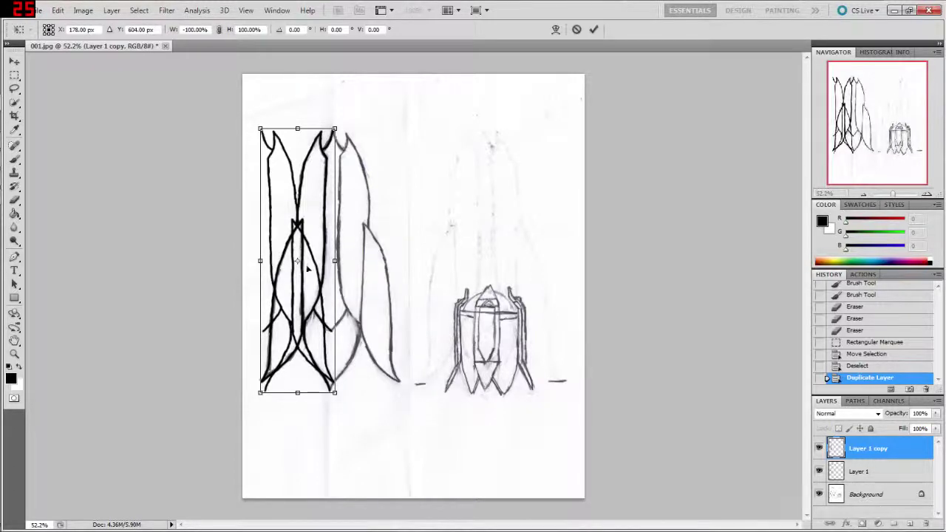
drag(306, 271, 377, 270)
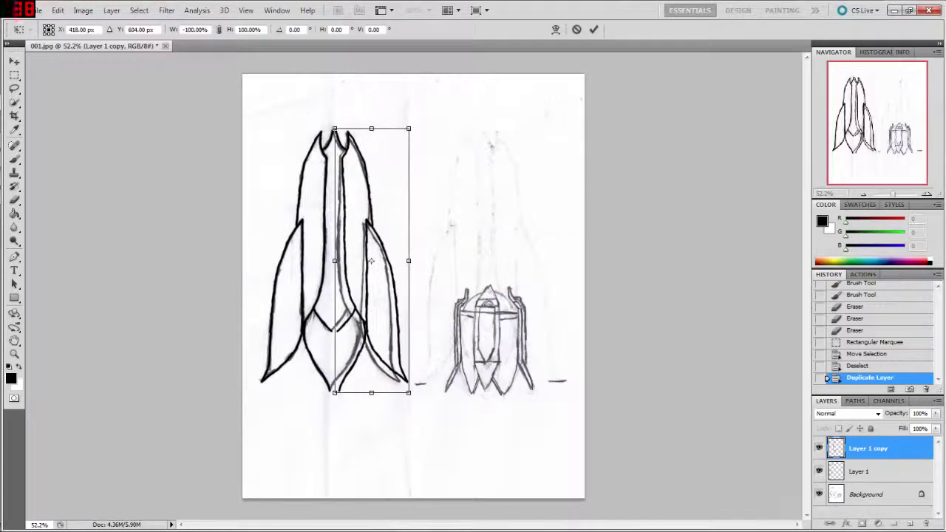
click(167, 10)
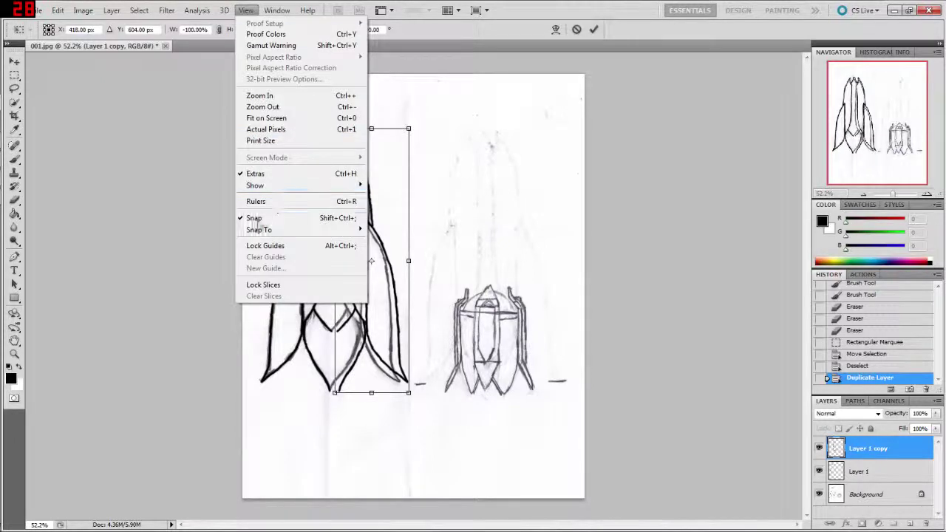
click(260, 218)
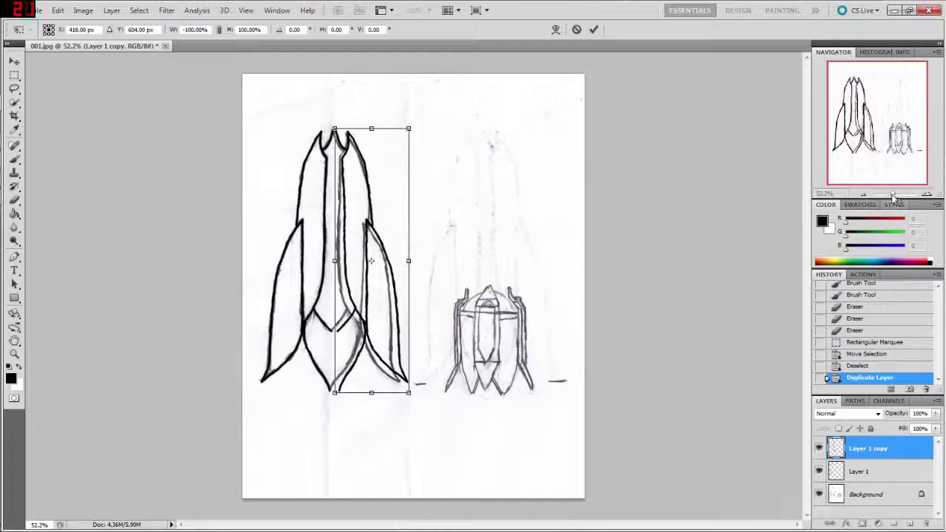
Nudge and slightly rotate the mirrored copy into the right-half position, then apply
drag(895, 195, 896, 196)
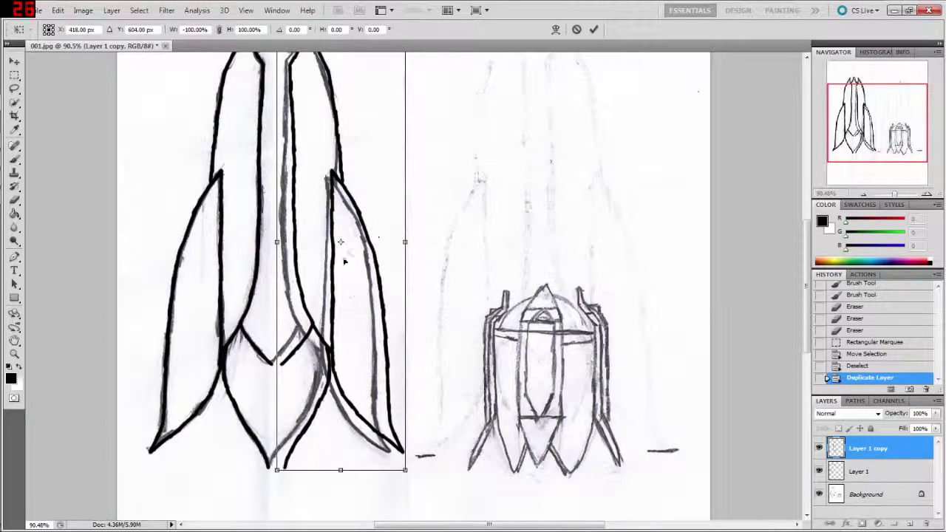
drag(335, 255, 335, 257)
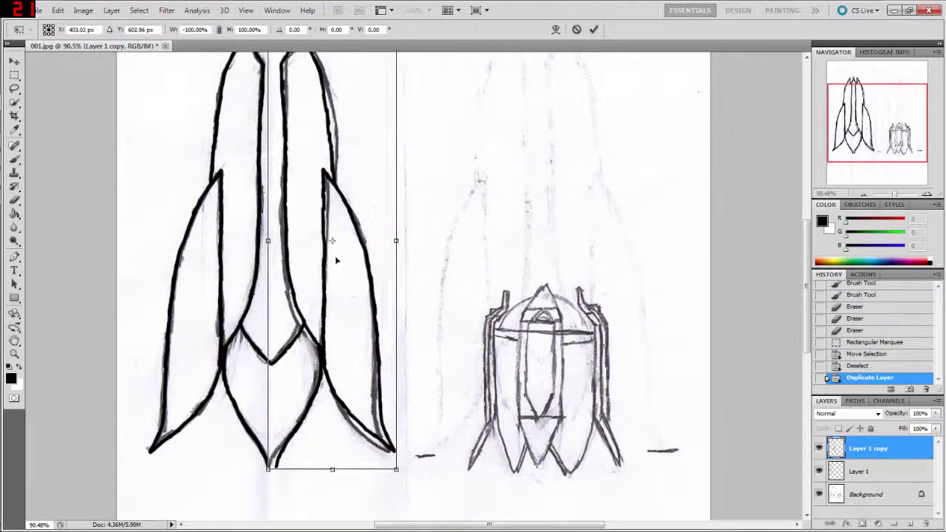
drag(884, 136, 884, 128)
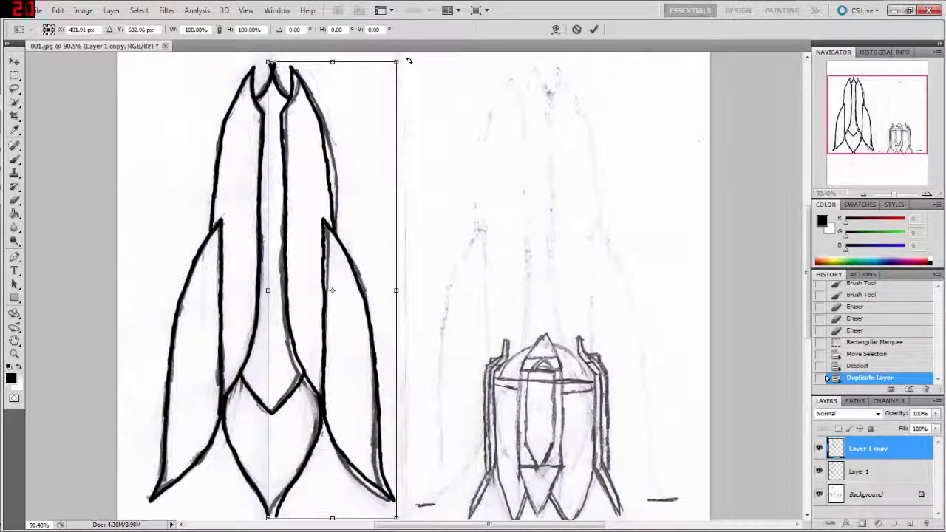
drag(411, 61, 411, 62)
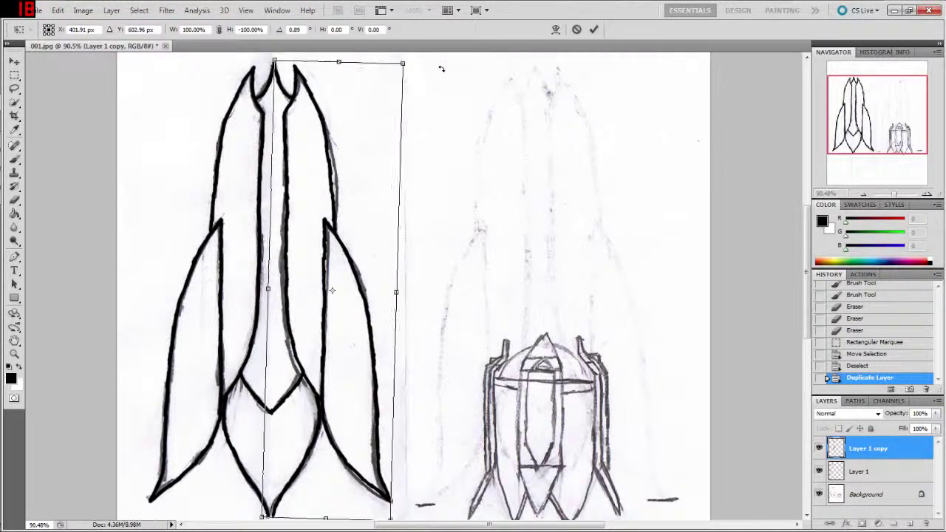
drag(436, 67, 433, 66)
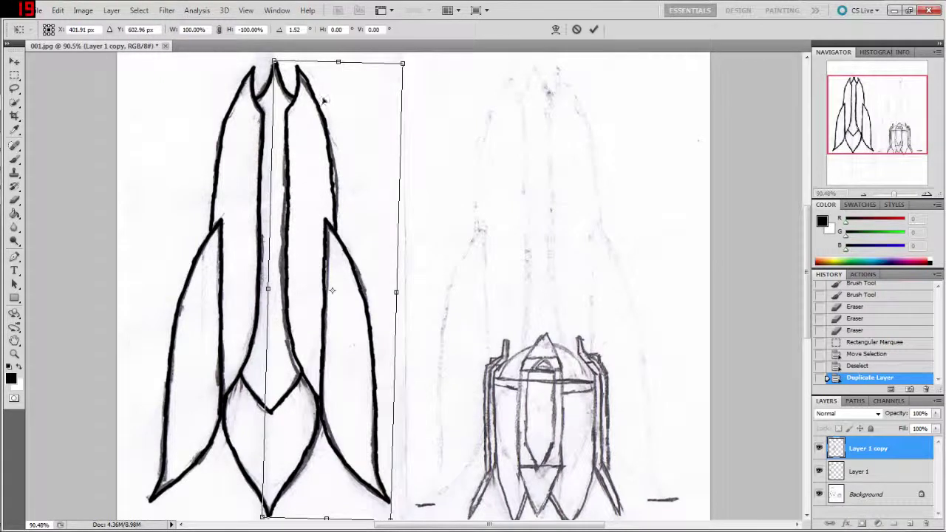
drag(327, 95, 323, 104)
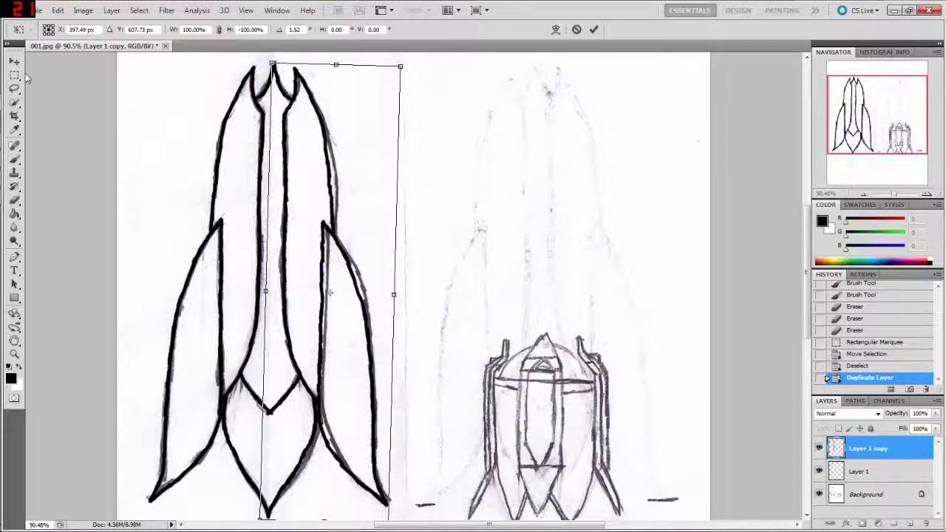
click(14, 61)
key(Return)
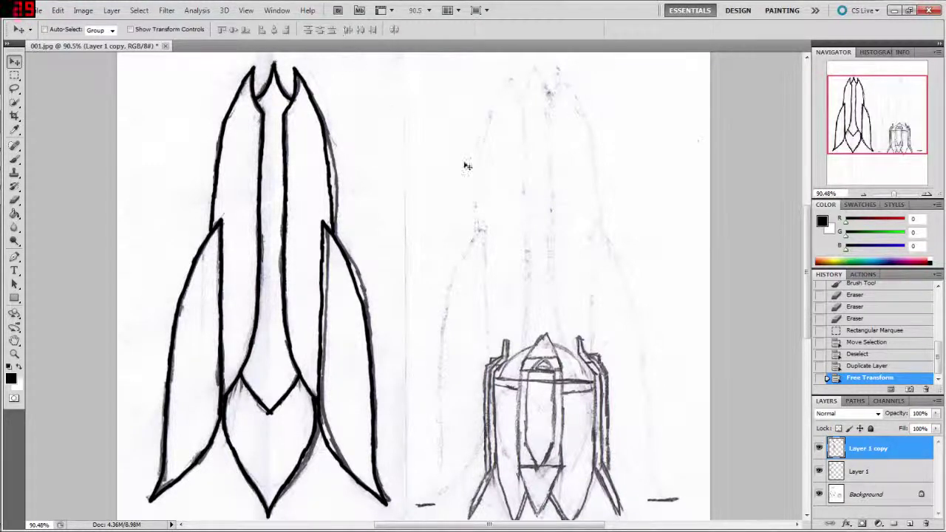
Back out of Merge Visible and merge Layer 1 copy down into Layer 1
click(869, 475)
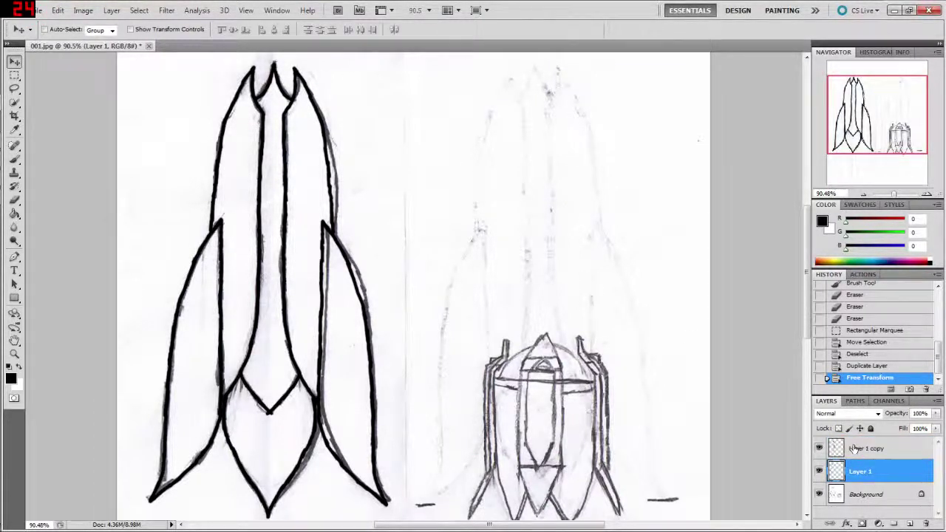
shift+click(859, 452)
right_click(858, 453)
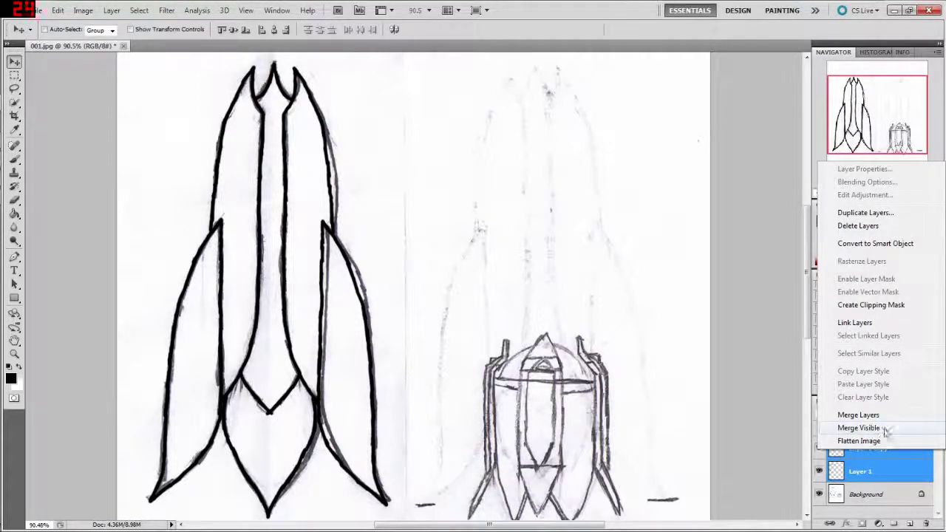
key(Escape)
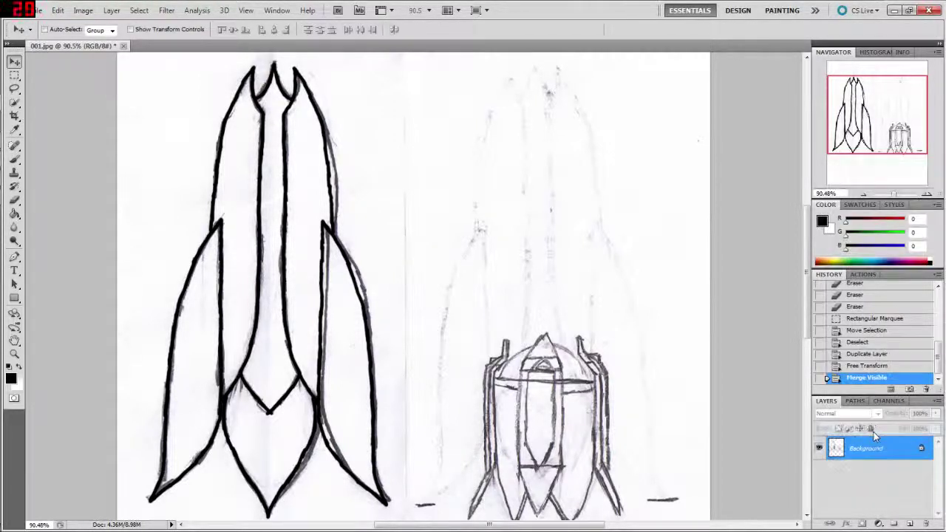
right_click(874, 458)
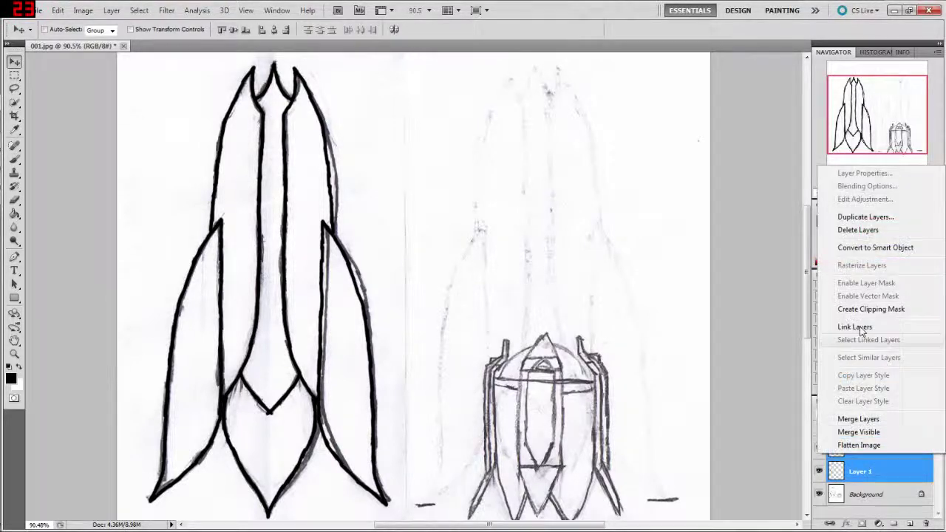
key(Escape)
click(862, 452)
right_click(863, 452)
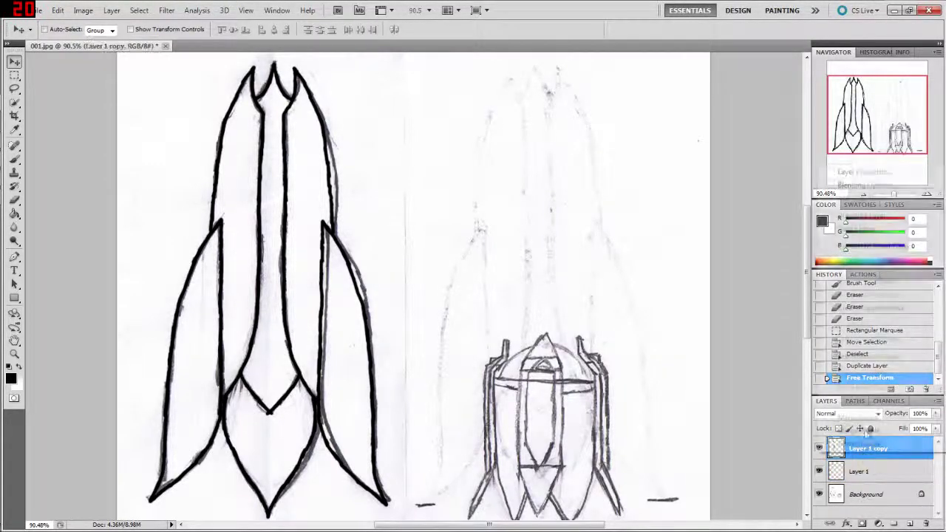
click(863, 418)
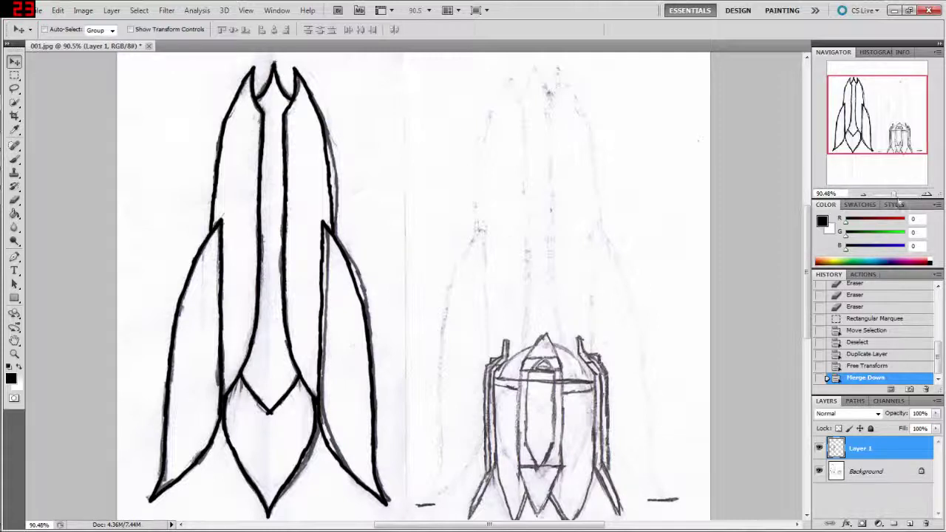
drag(889, 104, 891, 113)
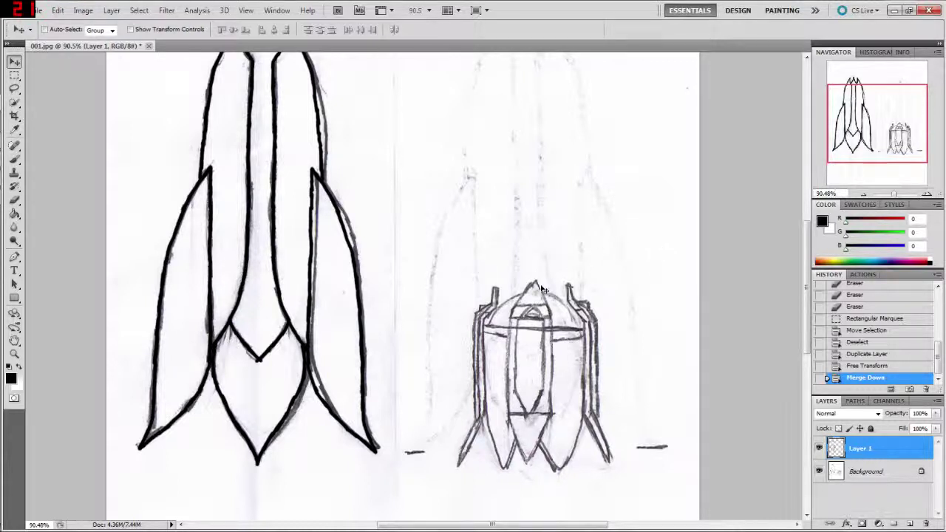
Add a new empty layer and zoom in on the small domed device
click(910, 523)
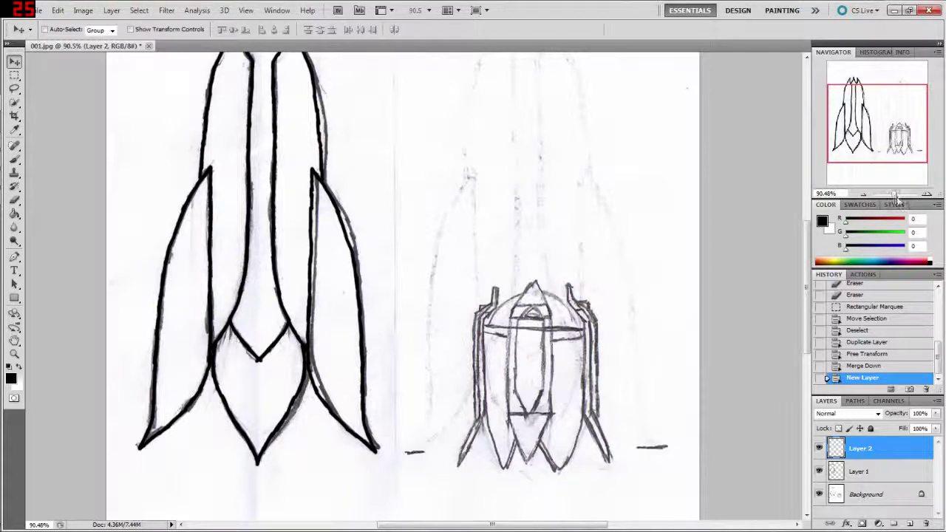
drag(896, 198, 903, 198)
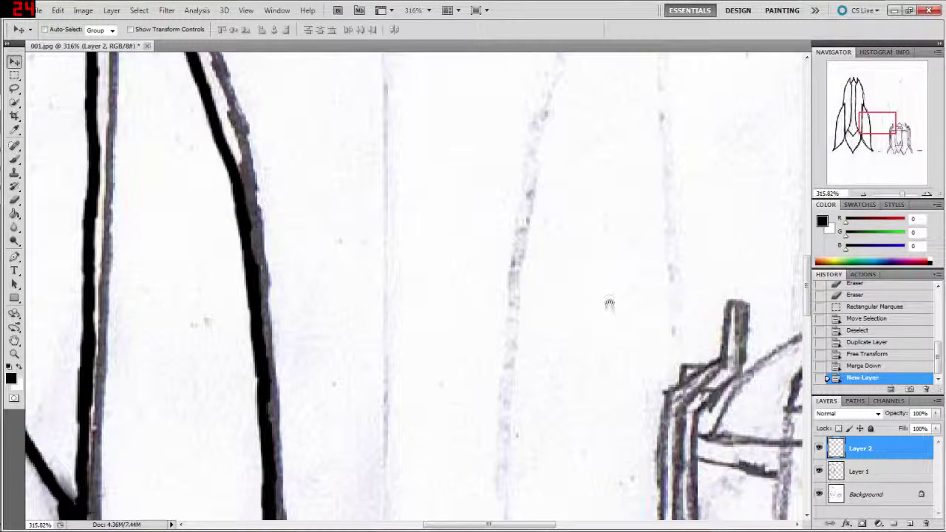
drag(606, 301, 283, 156)
Ink a straight thick line along the dome's left shoulder to the left post
key(b)
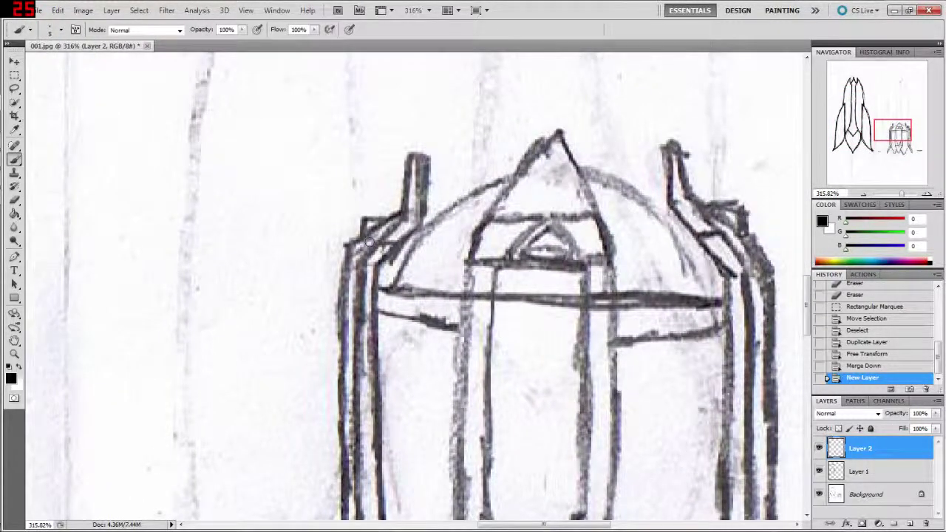
click(348, 249)
shift+click(378, 226)
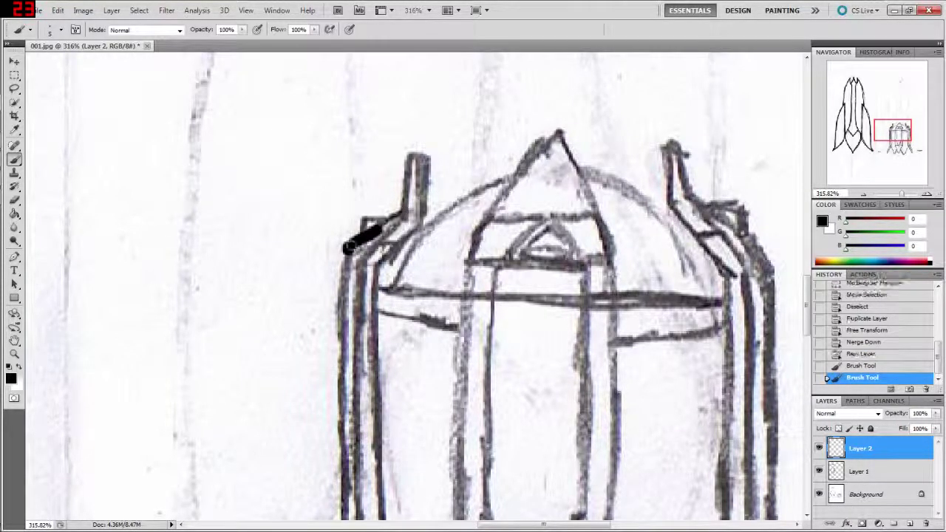
key(ctrl+z)
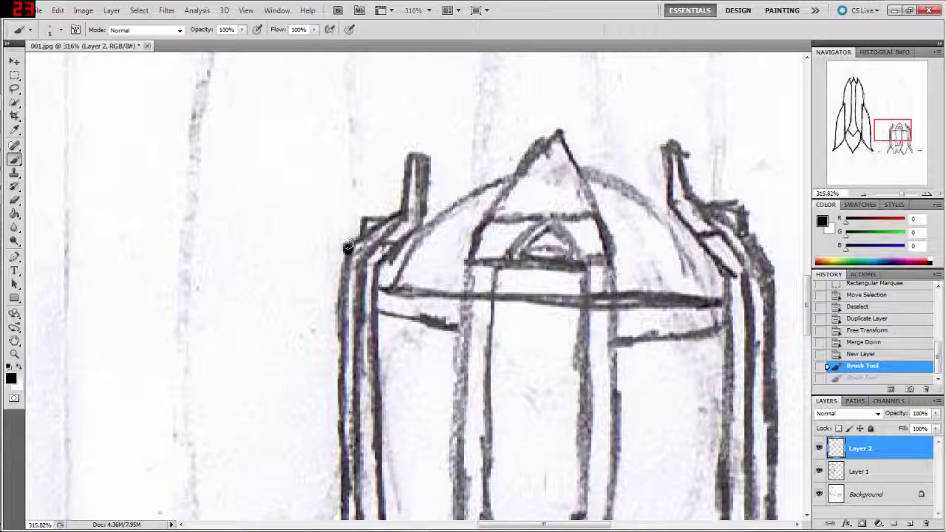
click(348, 248)
shift+click(396, 216)
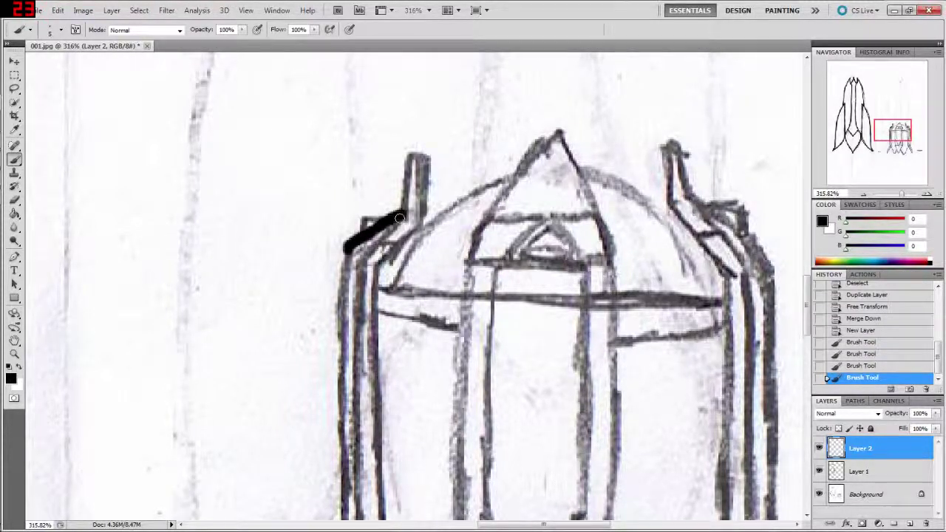
drag(405, 214, 366, 249)
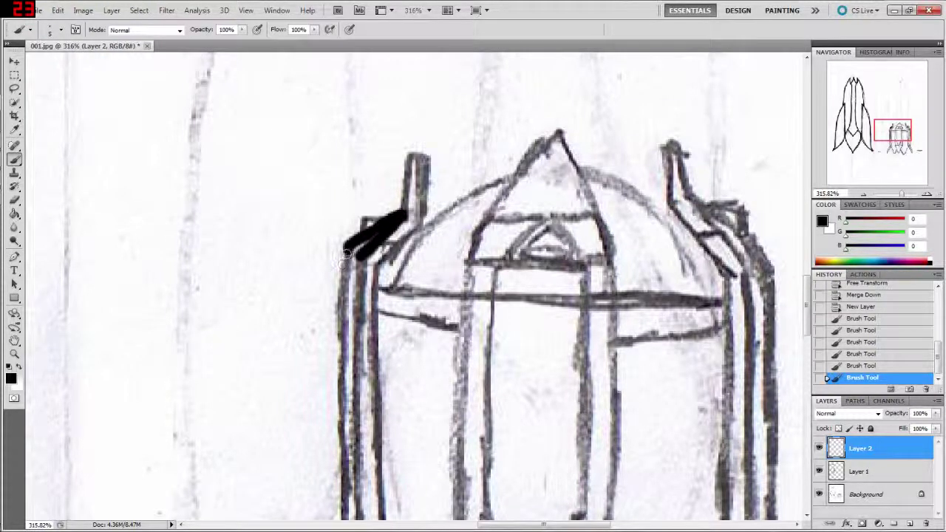
Ink the left pillar's outer and inner edges down to its base
drag(347, 250, 342, 370)
mouse_move(414, 295)
mouse_down()
mouse_move(422, 205)
mouse_move(385, 277)
mouse_up()
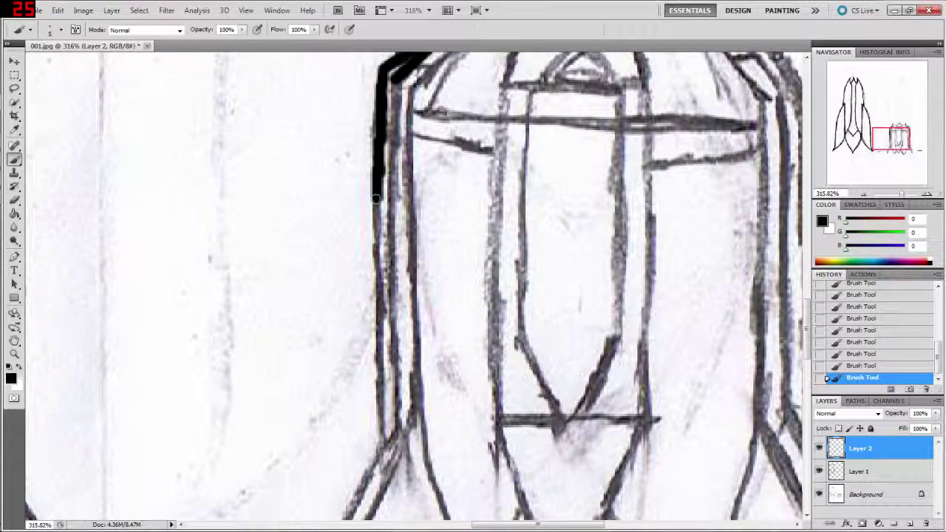
drag(375, 198, 377, 247)
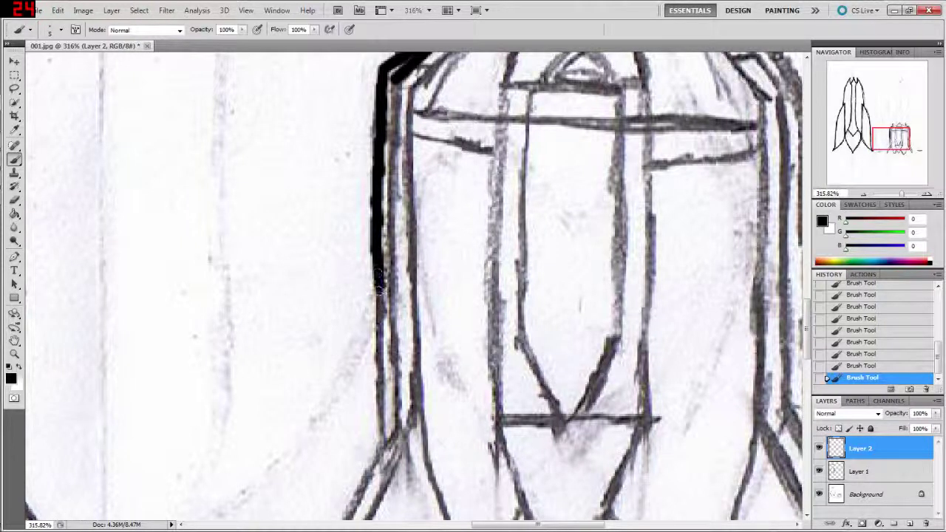
drag(377, 272, 379, 428)
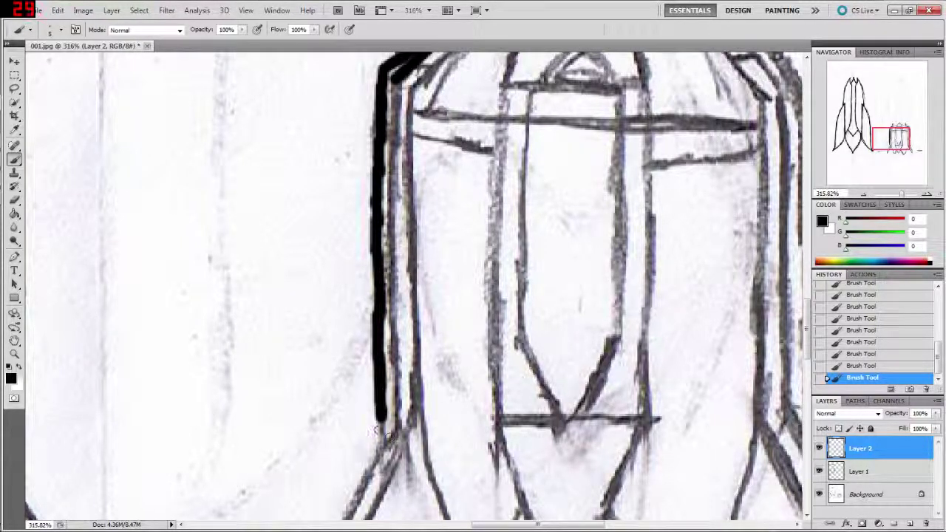
mouse_move(377, 430)
mouse_down()
mouse_move(388, 442)
mouse_move(398, 429)
mouse_up()
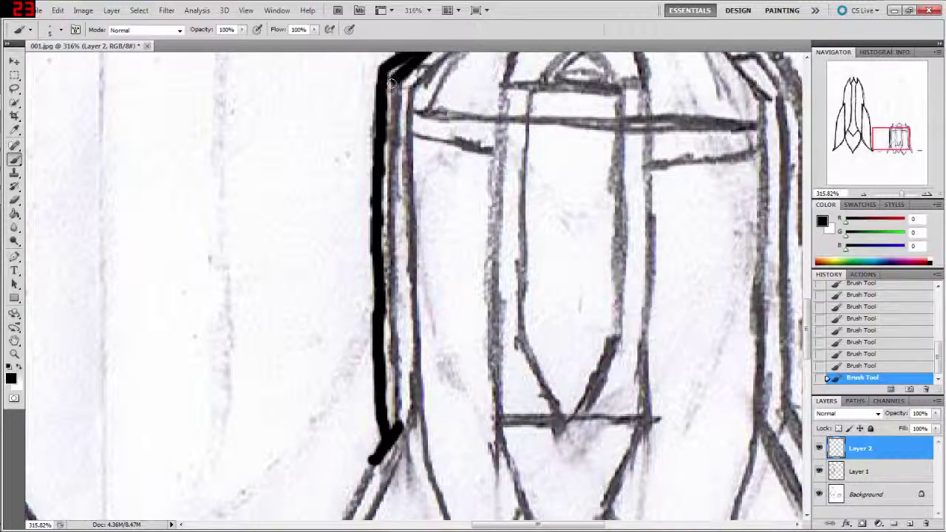
drag(392, 84, 393, 222)
mouse_move(395, 254)
mouse_down()
mouse_move(395, 244)
mouse_move(396, 364)
mouse_up()
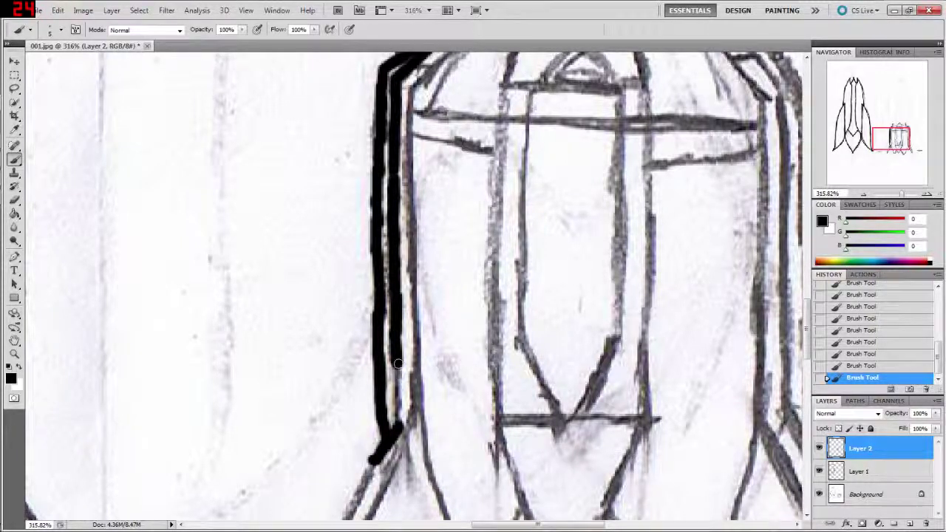
drag(396, 364, 402, 432)
Ink the left pillar's stepped top and inner outline, trimming an overshooting tip
drag(465, 222, 420, 421)
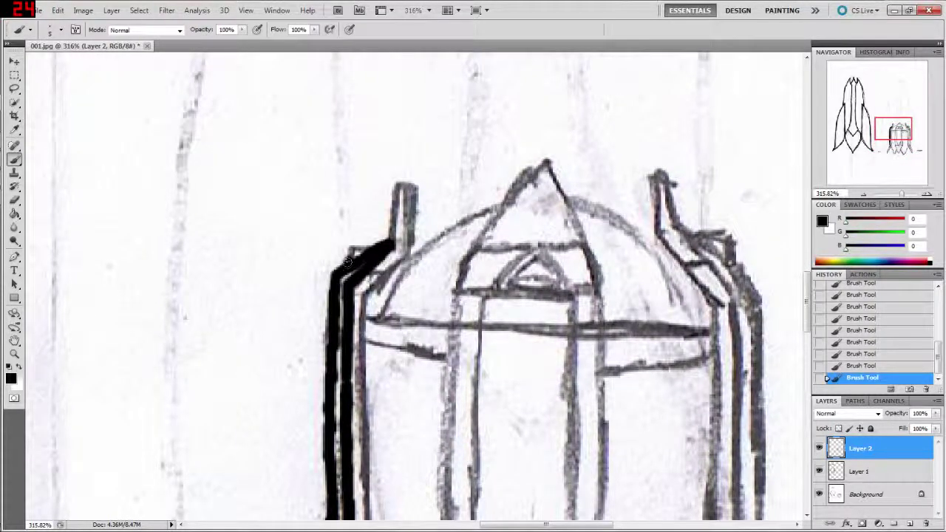
mouse_move(346, 250)
mouse_down()
mouse_move(391, 238)
mouse_move(410, 190)
mouse_move(411, 252)
mouse_up()
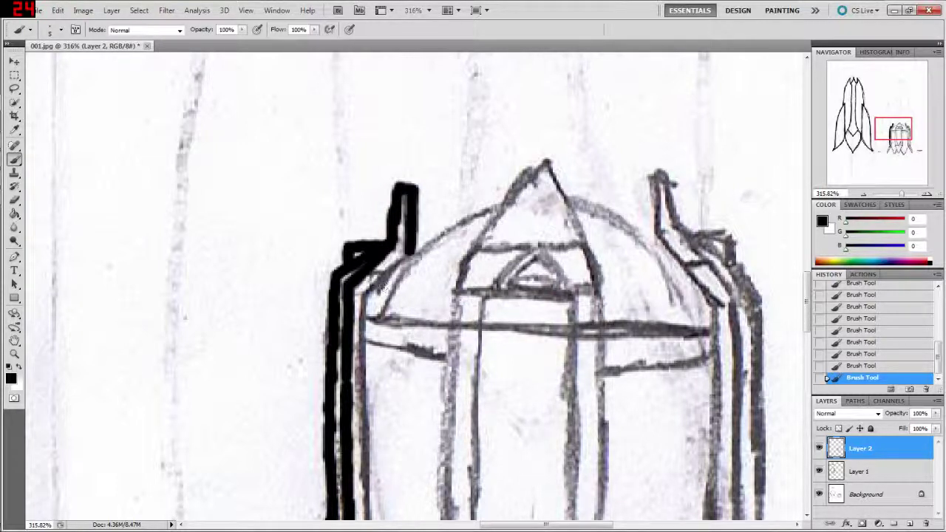
mouse_move(370, 289)
mouse_down()
mouse_move(410, 251)
mouse_move(369, 295)
mouse_move(362, 345)
mouse_up()
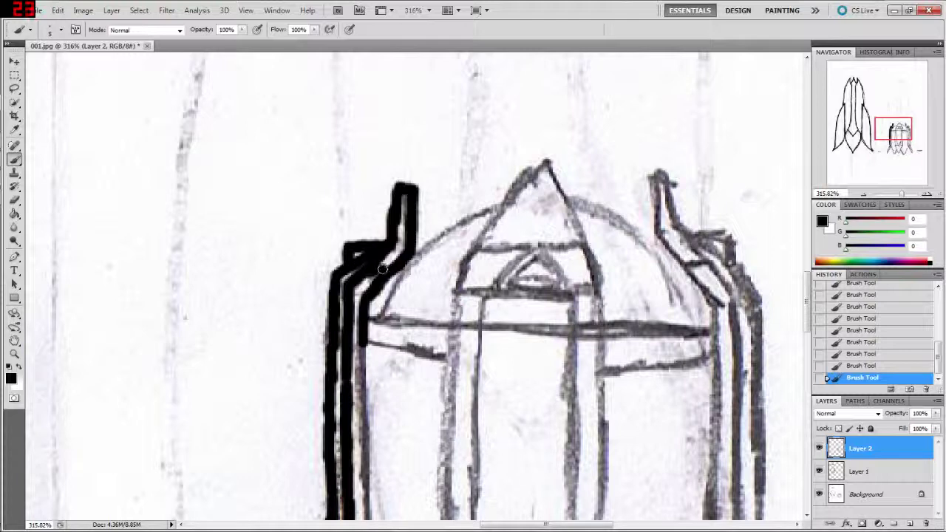
drag(366, 386, 390, 225)
drag(387, 178, 386, 252)
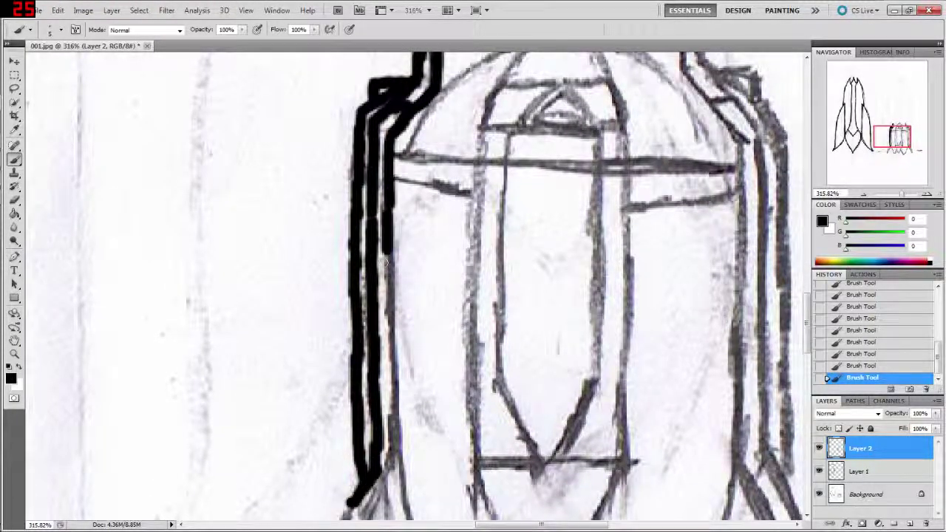
mouse_move(388, 215)
mouse_down()
mouse_move(390, 337)
mouse_move(409, 433)
mouse_move(412, 269)
mouse_up()
key(e)
mouse_move(381, 340)
mouse_down()
mouse_move(377, 358)
mouse_move(355, 374)
mouse_move(390, 309)
mouse_up()
key(b)
Ink the pillar's inner right line down into the lower-left leg
mouse_move(401, 214)
mouse_down()
mouse_move(398, 318)
mouse_move(347, 439)
mouse_up()
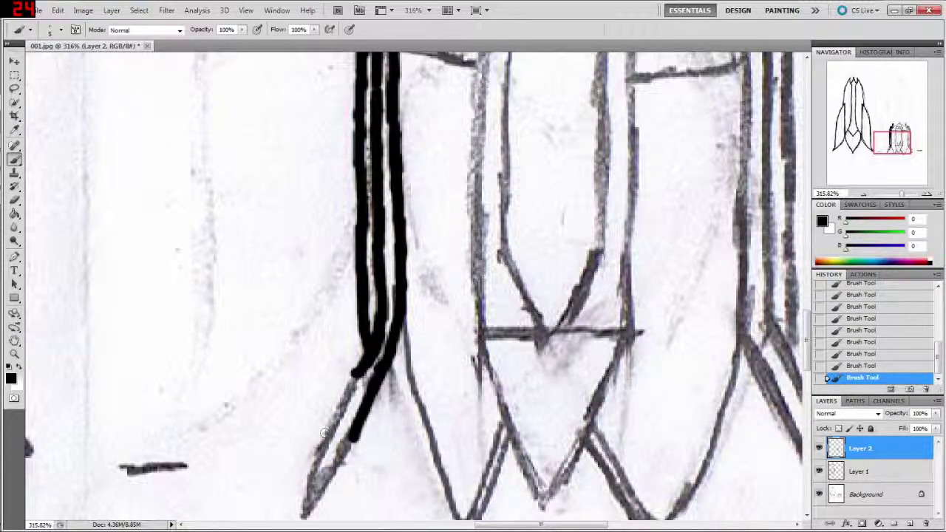
drag(353, 372, 306, 508)
drag(303, 516, 359, 436)
drag(432, 430, 409, 266)
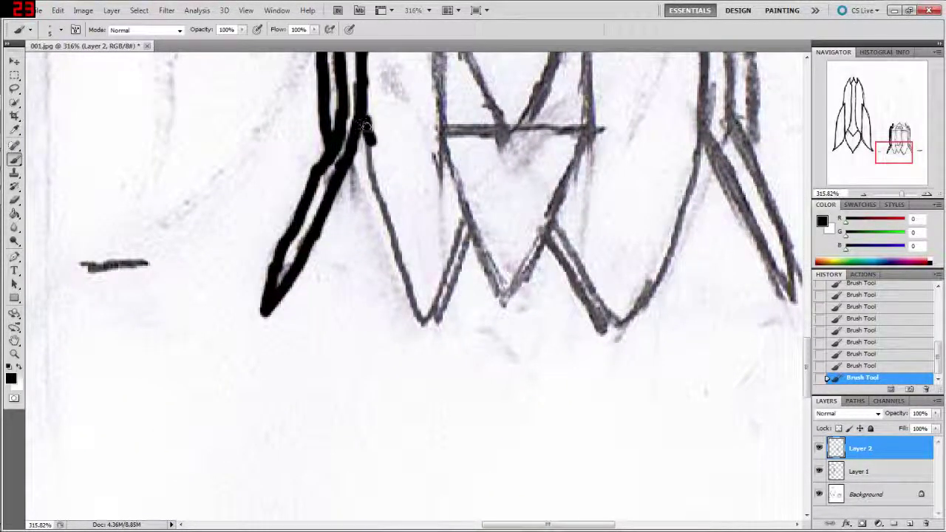
drag(368, 115, 369, 152)
key(ctrl+z)
Ink the outer leg lines and the V's right arm down to the tips
mouse_move(363, 96)
mouse_down()
mouse_move(381, 219)
mouse_move(417, 308)
mouse_up()
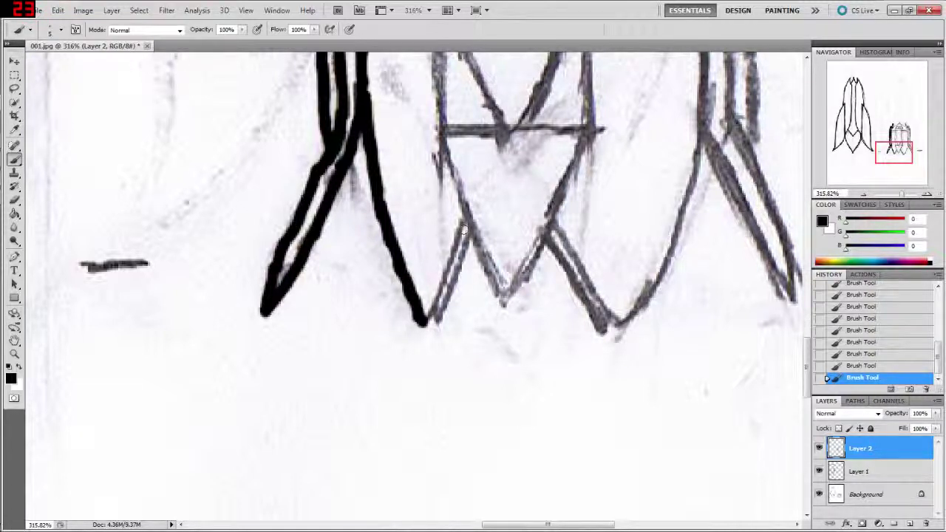
drag(464, 215, 425, 321)
key(ctrl+alt+z)
key(ctrl+alt+z)
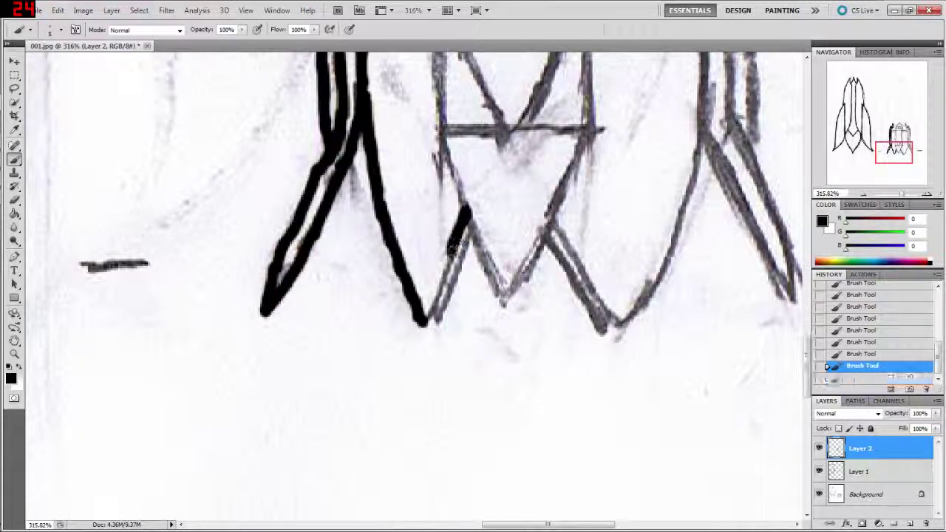
mouse_move(455, 248)
mouse_down()
mouse_move(425, 322)
mouse_move(468, 236)
mouse_up()
key(ctrl+z)
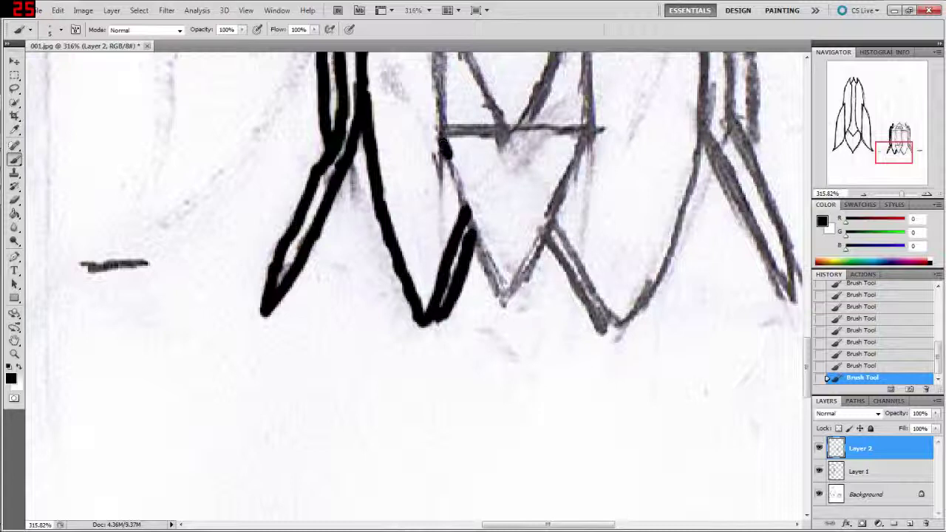
mouse_move(445, 151)
mouse_down()
mouse_move(512, 340)
mouse_move(514, 301)
mouse_move(533, 262)
mouse_move(512, 310)
mouse_move(518, 319)
mouse_move(513, 301)
mouse_move(521, 323)
mouse_move(513, 348)
mouse_move(511, 332)
mouse_up()
key(e)
key(b)
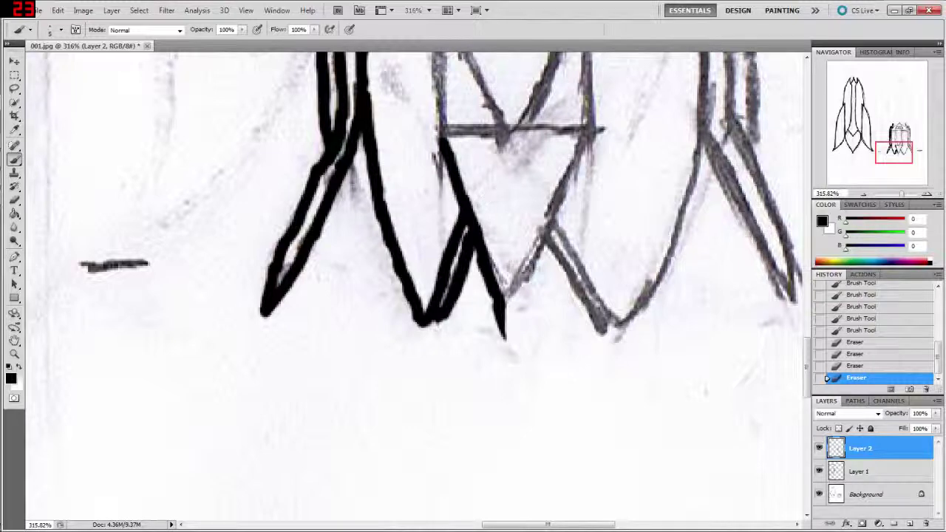
Ink the centre leg's V arm in black, thickening it downward
scroll(497, 164, up, 3)
drag(456, 132, 495, 216)
mouse_move(496, 353)
mouse_down()
mouse_move(512, 371)
mouse_move(504, 405)
mouse_up()
drag(485, 373, 500, 410)
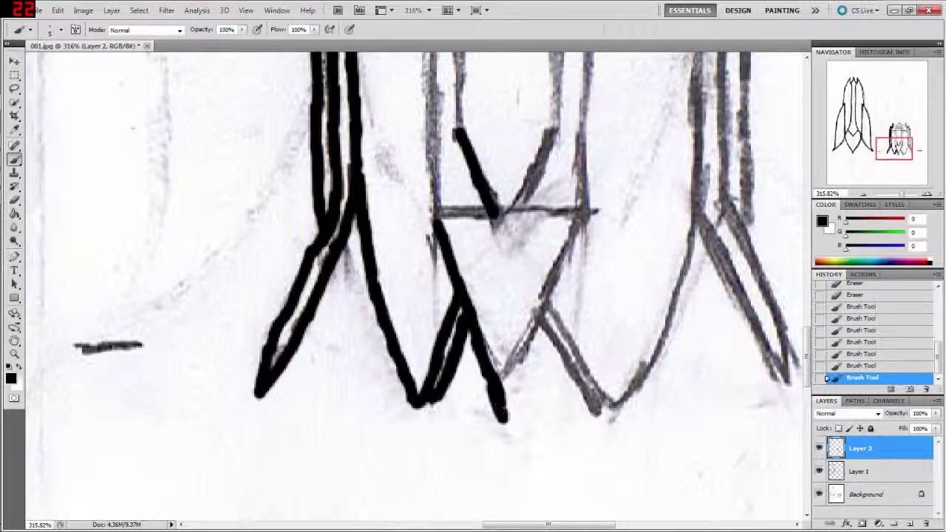
Stroke the inner panel's lower crossbar, undoing the bad pass
scroll(499, 255, up, 3)
scroll(499, 254, up, 3)
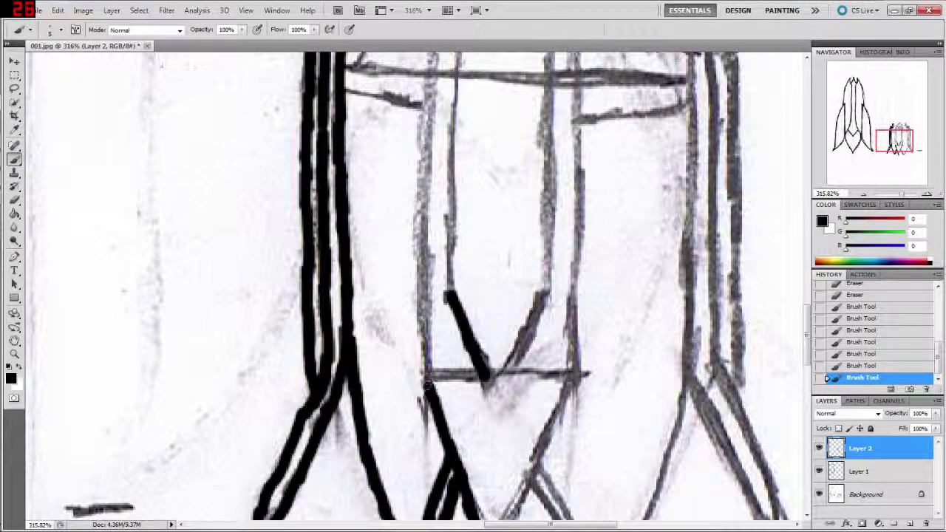
drag(422, 375, 485, 376)
key(ctrl+z)
Ink the inner panel's left edge, erase its ragged end and extend it upward
drag(421, 337, 420, 382)
key(e)
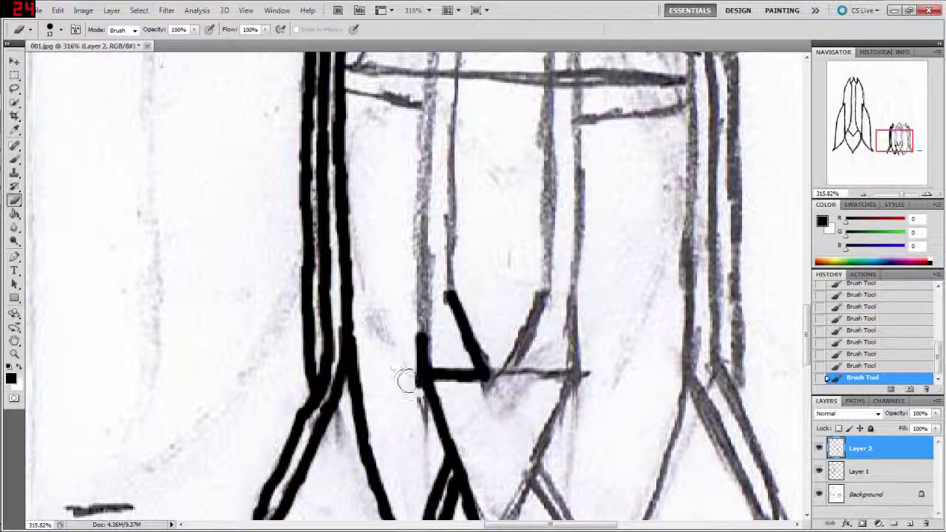
drag(413, 385, 416, 359)
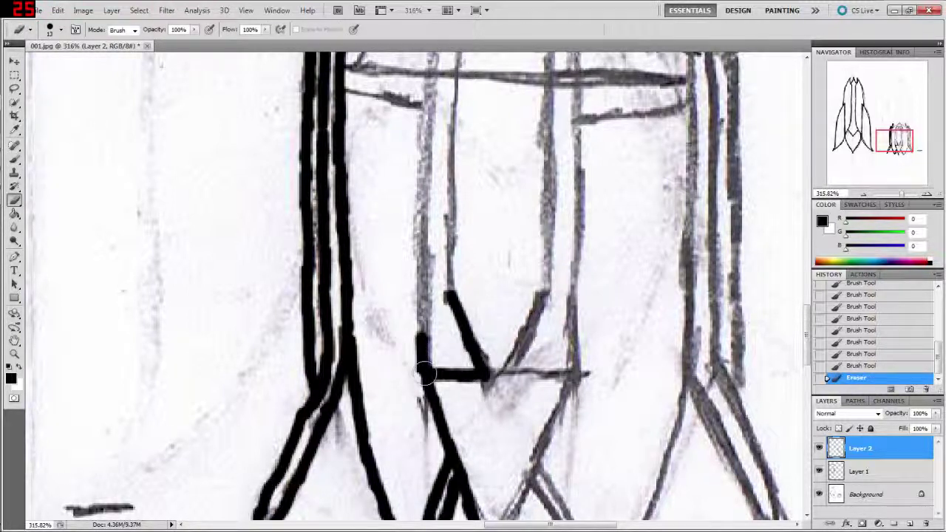
key(b)
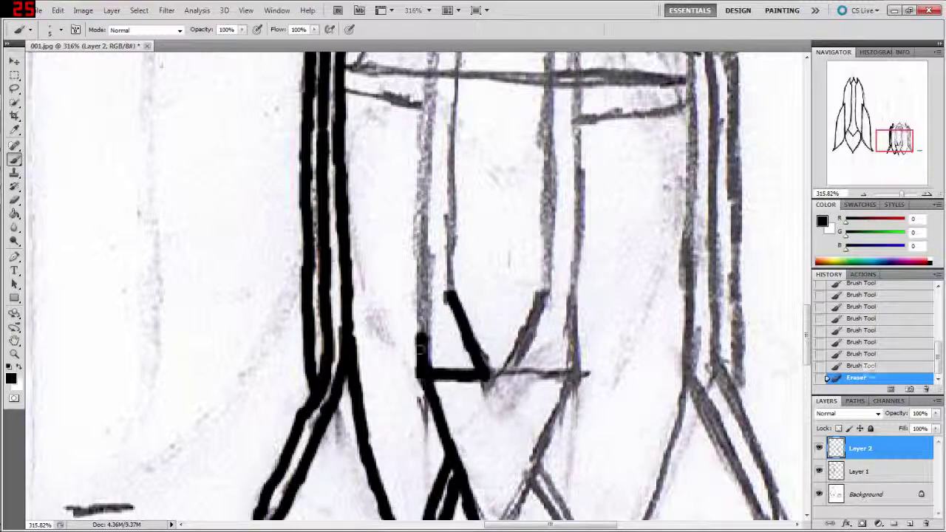
drag(420, 346, 420, 384)
drag(420, 310, 420, 352)
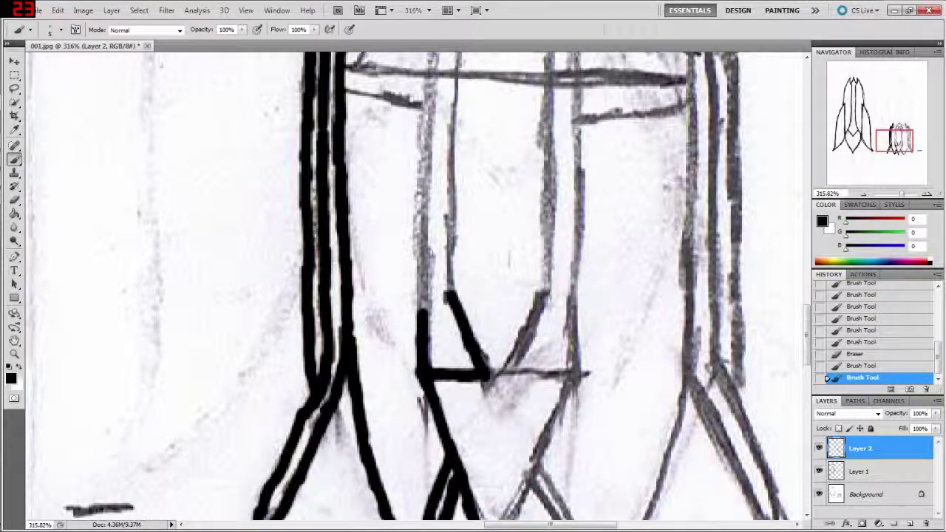
scroll(418, 185, up, 3)
Undo a stray stroke, then trace the inner left line from the panel to the dome's peak
drag(425, 144, 419, 207)
key(ctrl+z)
click(425, 148)
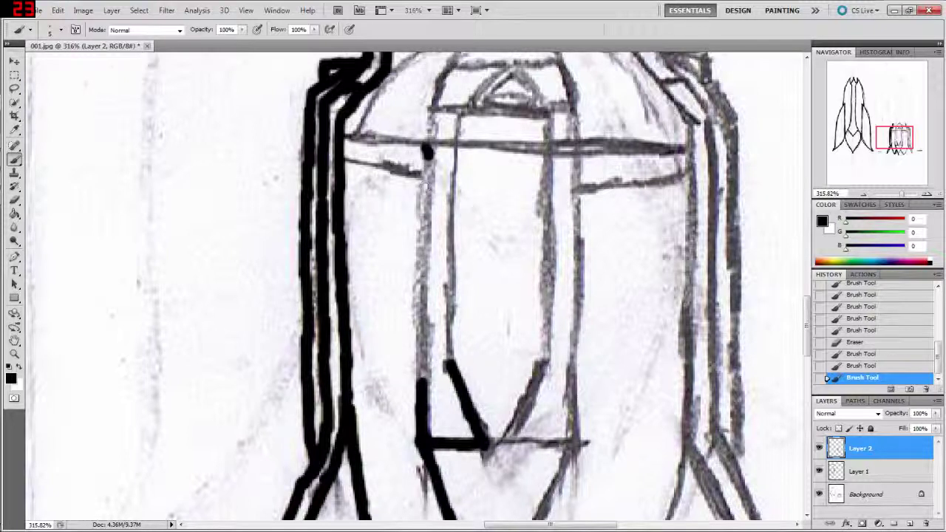
mouse_move(426, 151)
mouse_down()
mouse_move(415, 329)
mouse_move(425, 392)
mouse_up()
mouse_move(432, 158)
mouse_down()
mouse_move(420, 244)
mouse_move(418, 193)
mouse_move(506, 75)
mouse_up()
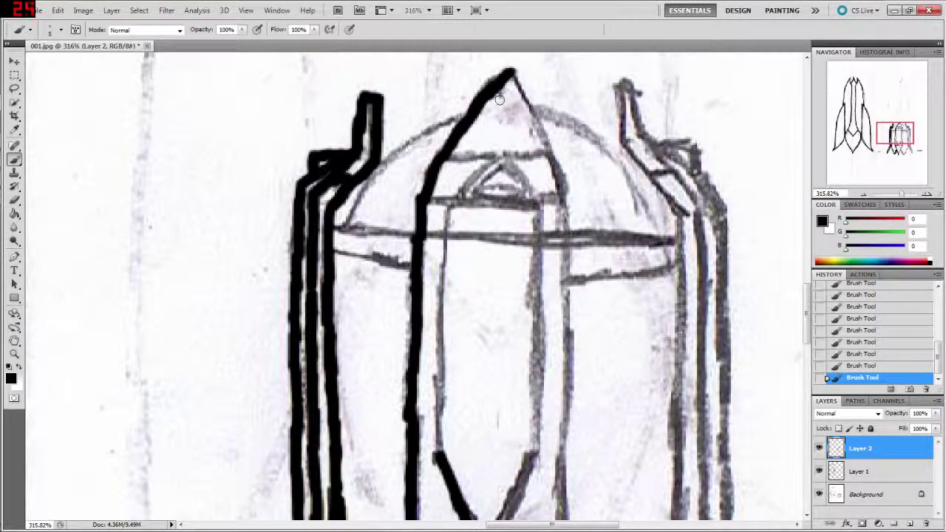
drag(483, 90, 494, 80)
drag(508, 237, 467, 255)
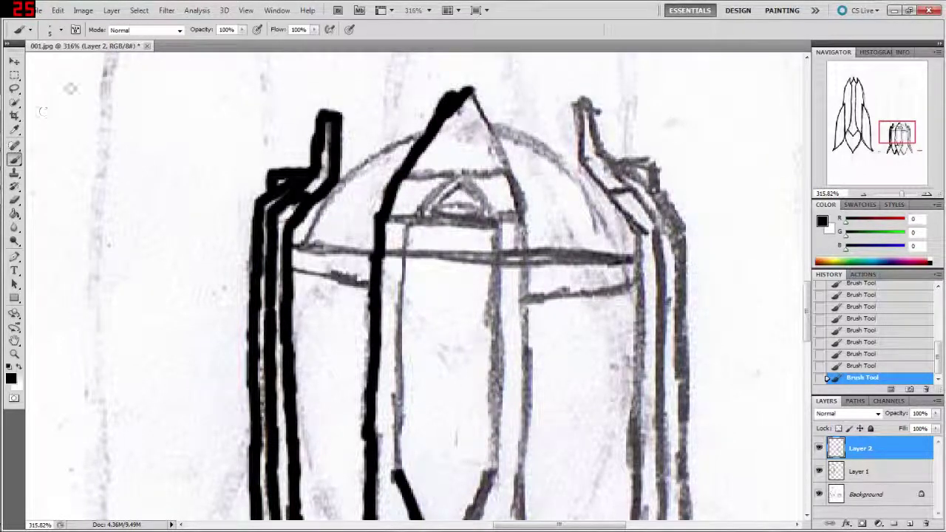
Turn on rulers and place a vertical guide on the device's centre line
click(247, 10)
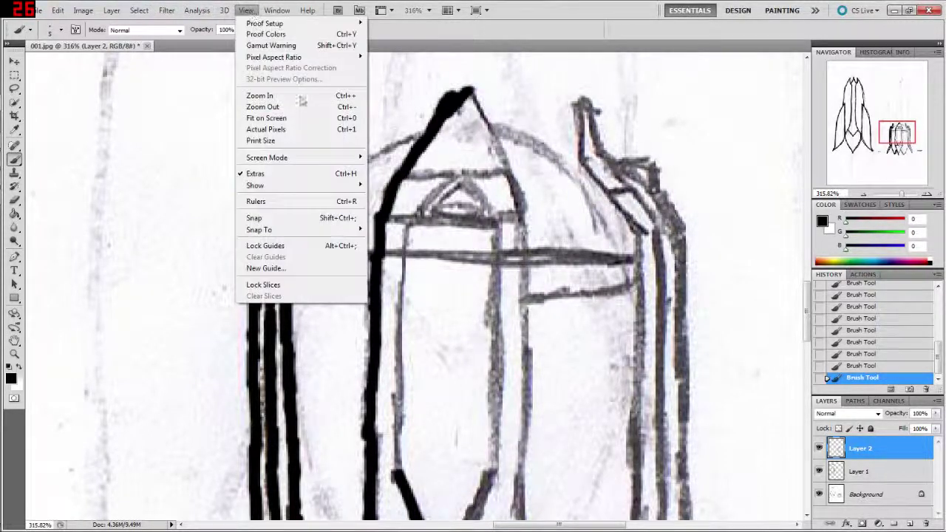
click(256, 201)
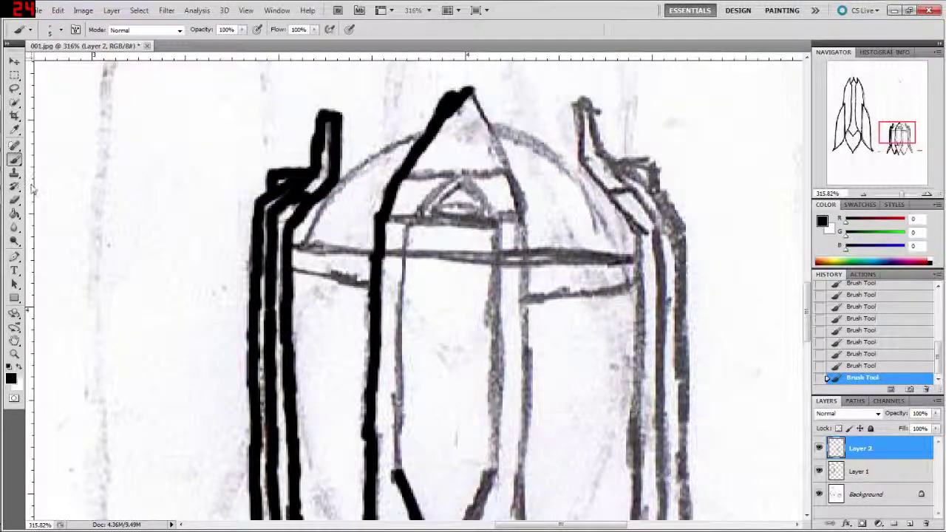
drag(363, 184, 470, 198)
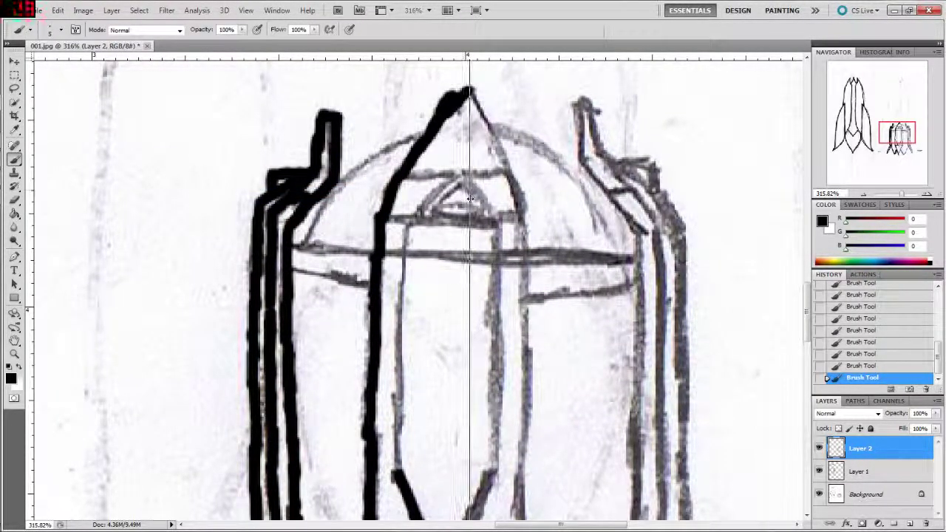
drag(470, 198, 441, 201)
Pan down to the legs and touch up the centre crossbar joint in ink
drag(549, 264, 515, 117)
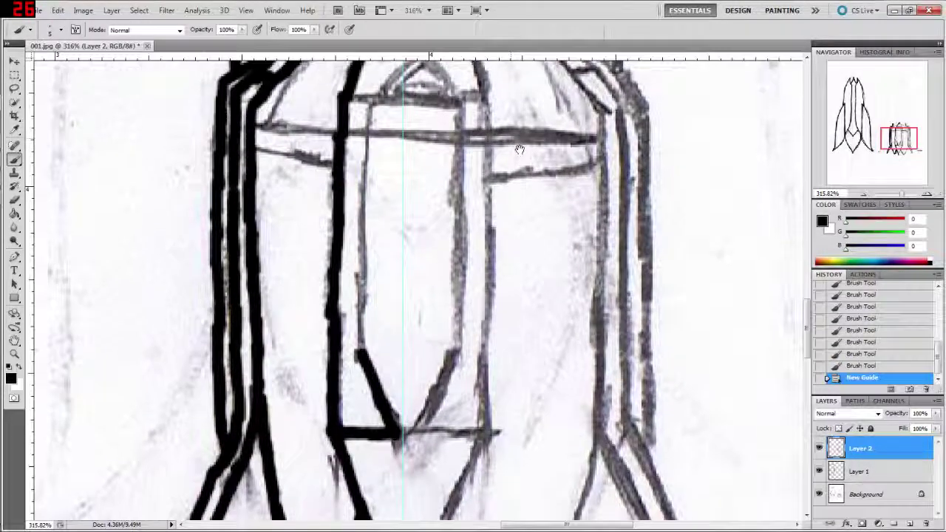
drag(510, 347, 492, 197)
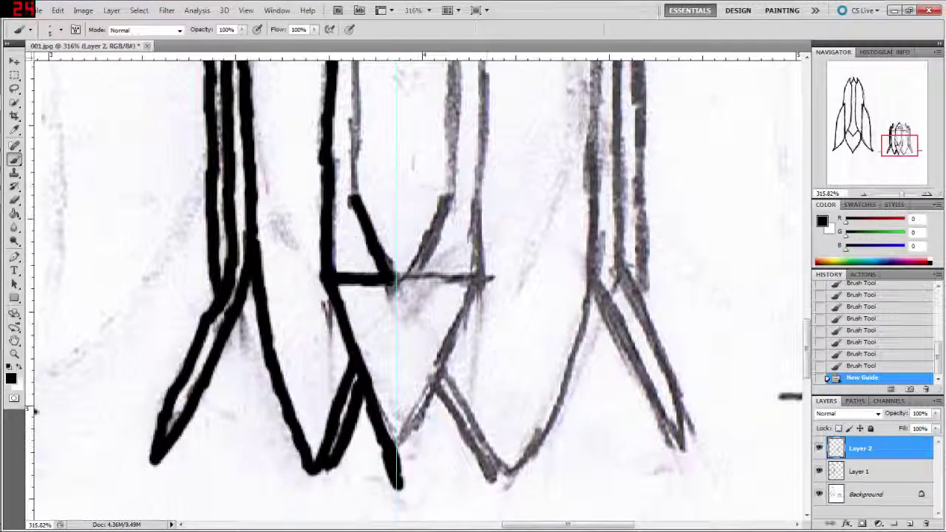
drag(382, 266, 401, 292)
drag(403, 49, 411, 328)
Erase the stray diagonal and peak blob, then redraw the dome's left edge from the peak
key(ctrl+r)
key(e)
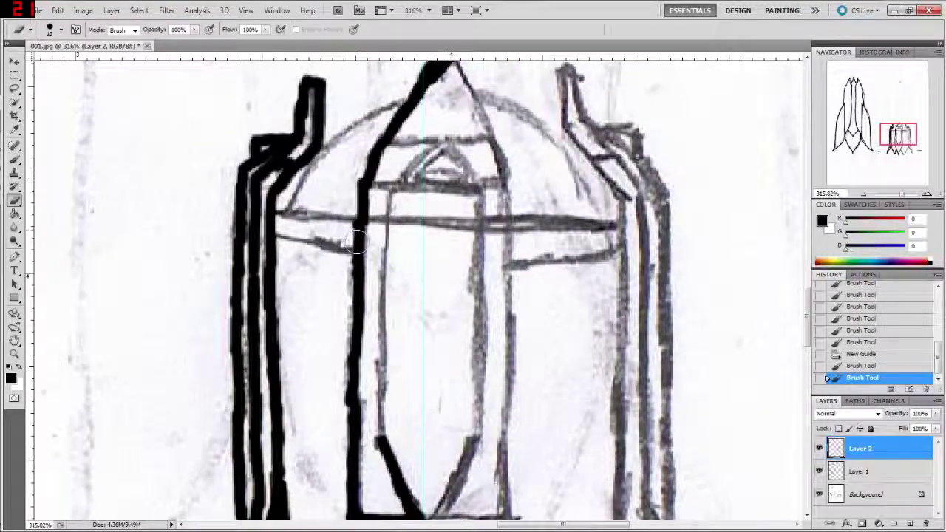
drag(355, 241, 437, 70)
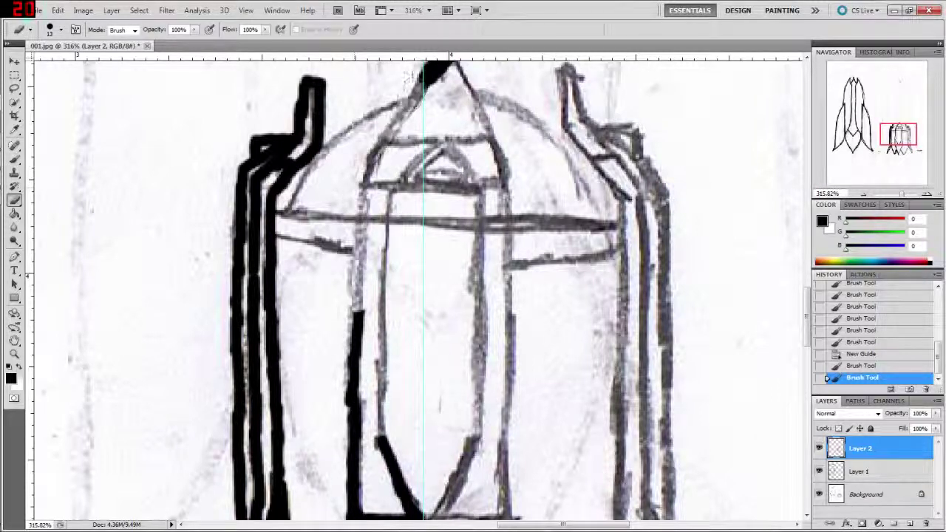
mouse_move(426, 122)
mouse_down()
mouse_move(386, 222)
mouse_move(389, 211)
mouse_up()
mouse_move(412, 143)
mouse_down()
mouse_move(386, 143)
mouse_move(359, 201)
mouse_up()
key(b)
drag(361, 198, 348, 223)
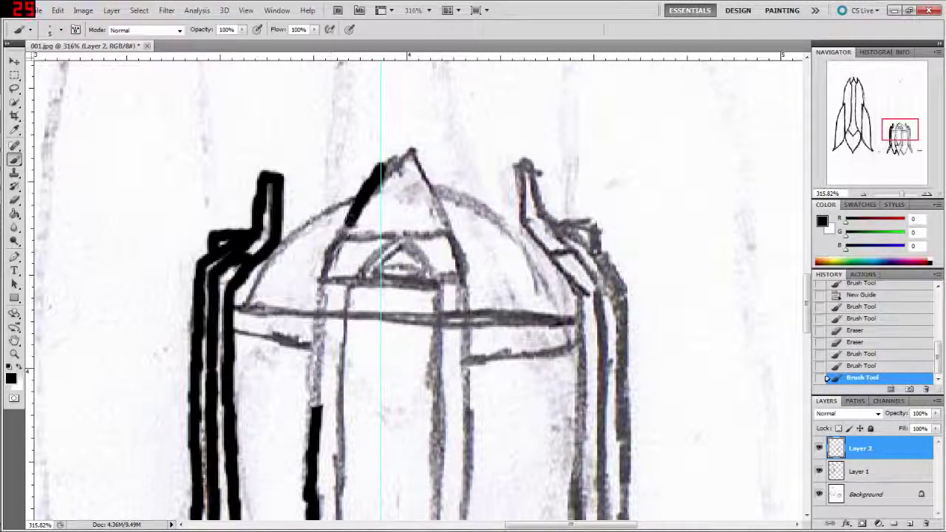
mouse_move(347, 223)
mouse_down()
mouse_move(322, 267)
mouse_move(313, 426)
mouse_move(334, 199)
mouse_up()
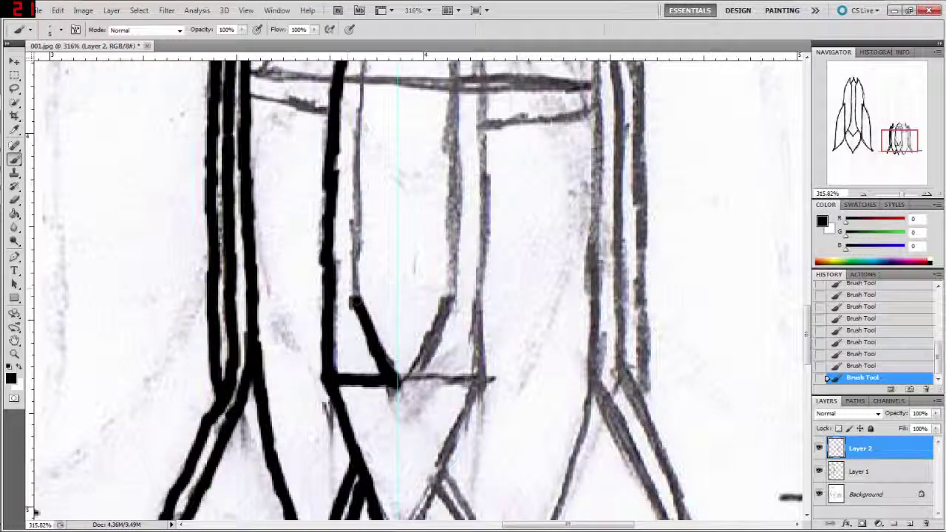
Ink the inner panel's left line curving up toward the arch, erasing the overshoot
mouse_move(358, 248)
mouse_down()
mouse_move(353, 297)
mouse_move(354, 206)
mouse_up()
drag(355, 129, 346, 214)
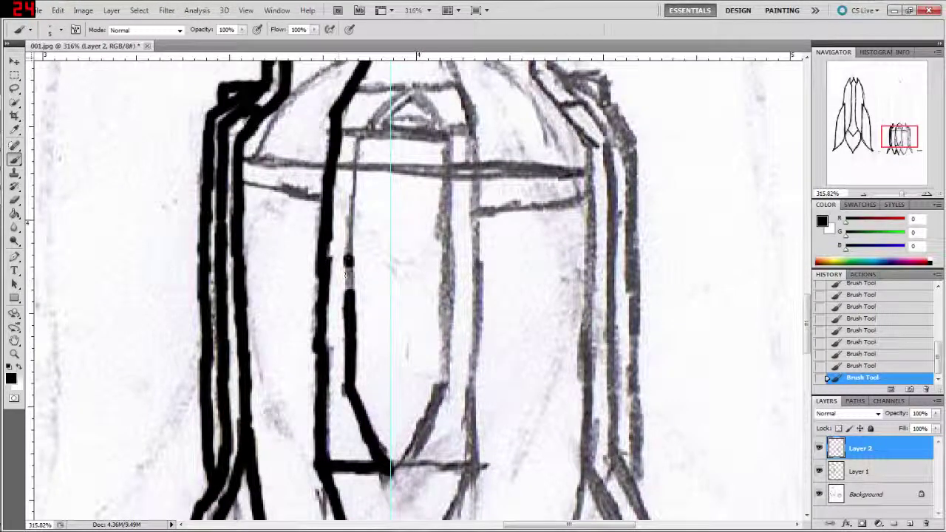
drag(355, 278, 356, 140)
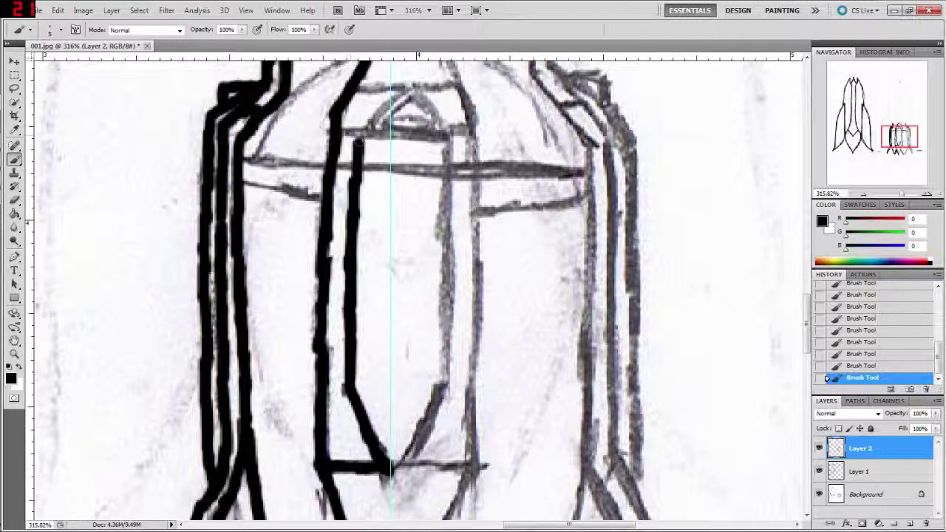
drag(365, 130, 391, 94)
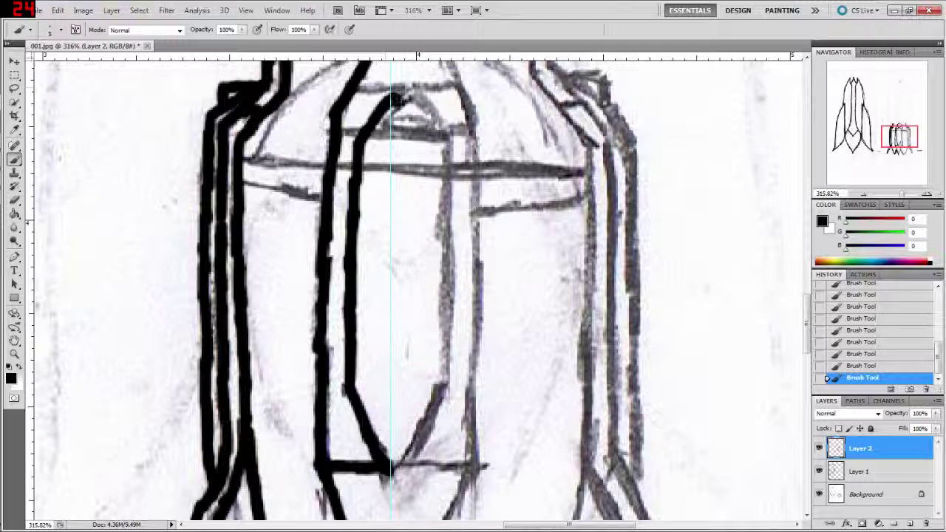
key(e)
mouse_move(396, 99)
mouse_down()
mouse_move(365, 169)
mouse_move(362, 214)
mouse_up()
key(b)
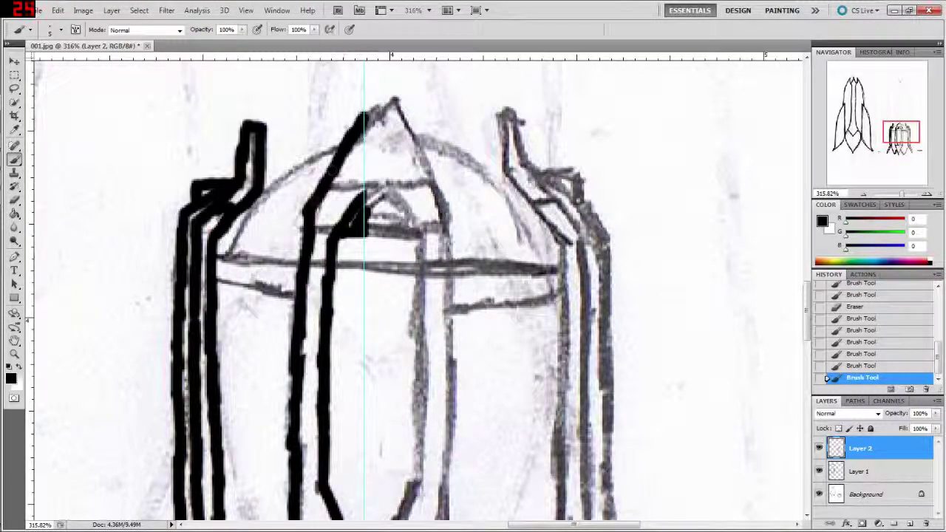
Thicken the dome's left edge and erase its overshoot near the peak
drag(310, 209, 373, 139)
drag(331, 195, 364, 182)
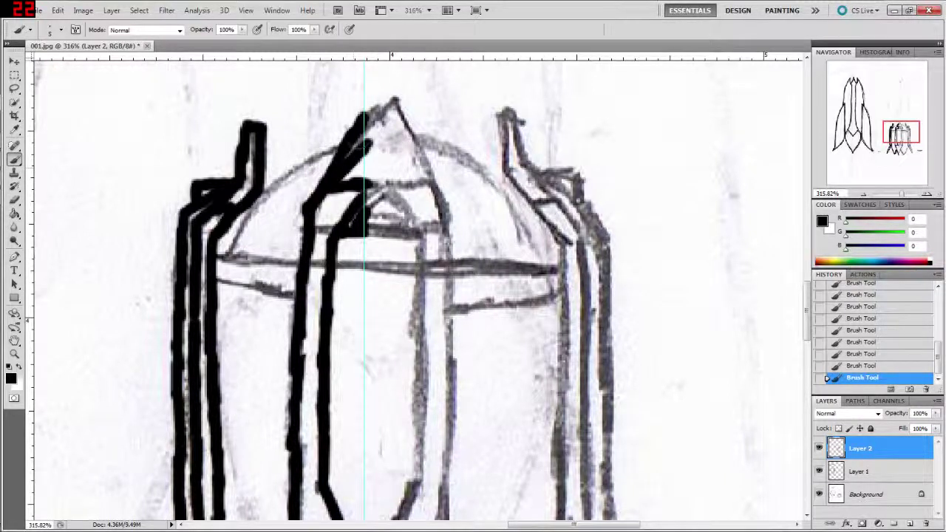
key(e)
mouse_move(357, 112)
mouse_down()
mouse_move(337, 147)
mouse_move(349, 148)
mouse_up()
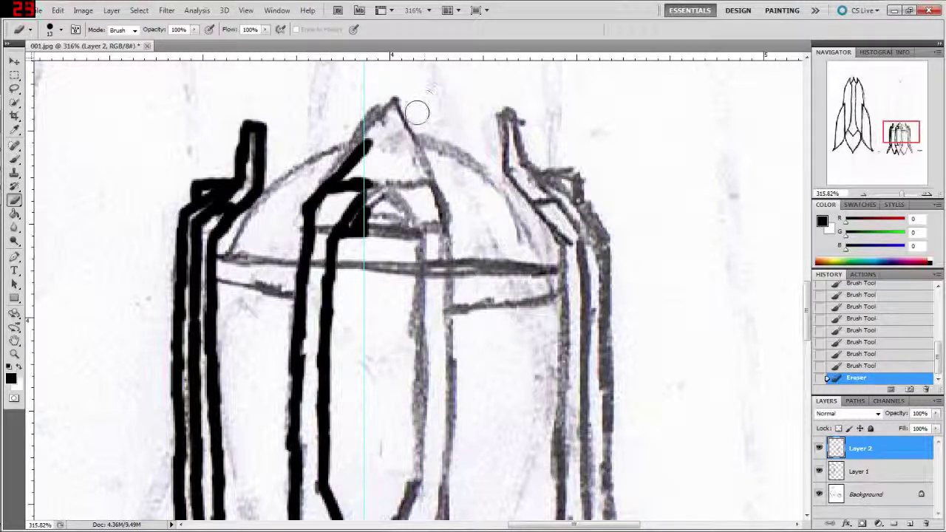
key(b)
Ink the left-half horizontal cross-bar and the diagonal strut below it
drag(218, 255, 258, 267)
key(ctrl+z)
drag(259, 258, 296, 265)
drag(222, 256, 299, 262)
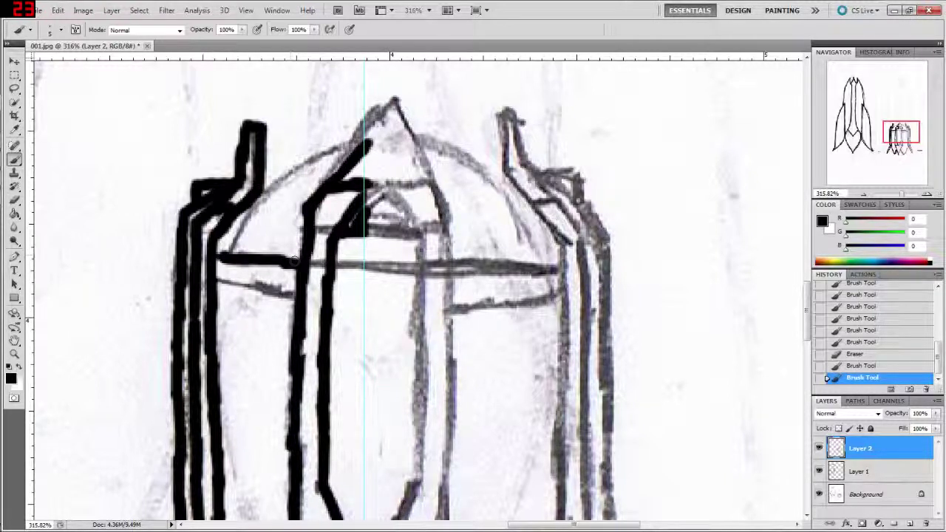
drag(216, 272, 289, 295)
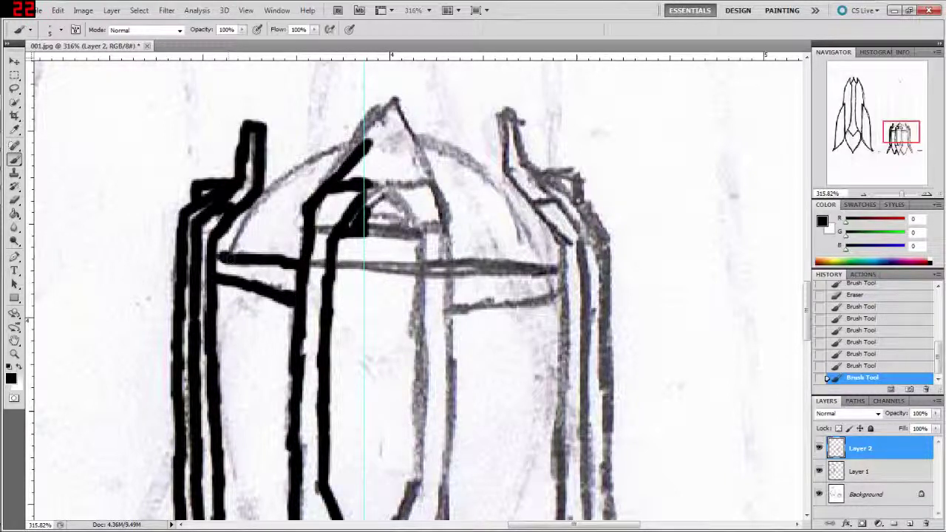
mouse_move(213, 256)
mouse_down()
mouse_move(242, 246)
mouse_move(251, 222)
mouse_move(329, 148)
mouse_move(360, 146)
mouse_up()
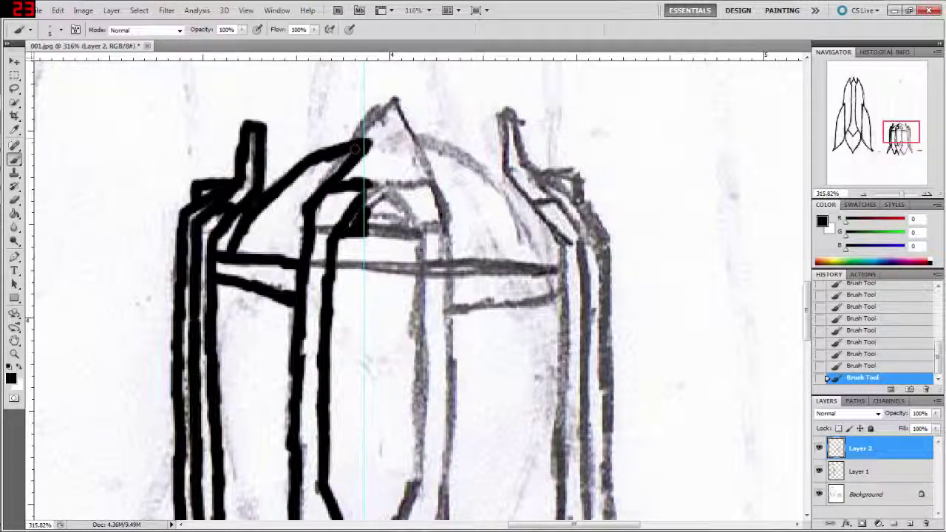
Erase overshooting tips and stray marks around the dome peak and centre guide
key(e)
mouse_move(362, 146)
mouse_down()
mouse_move(311, 203)
mouse_move(353, 133)
mouse_up()
key(b)
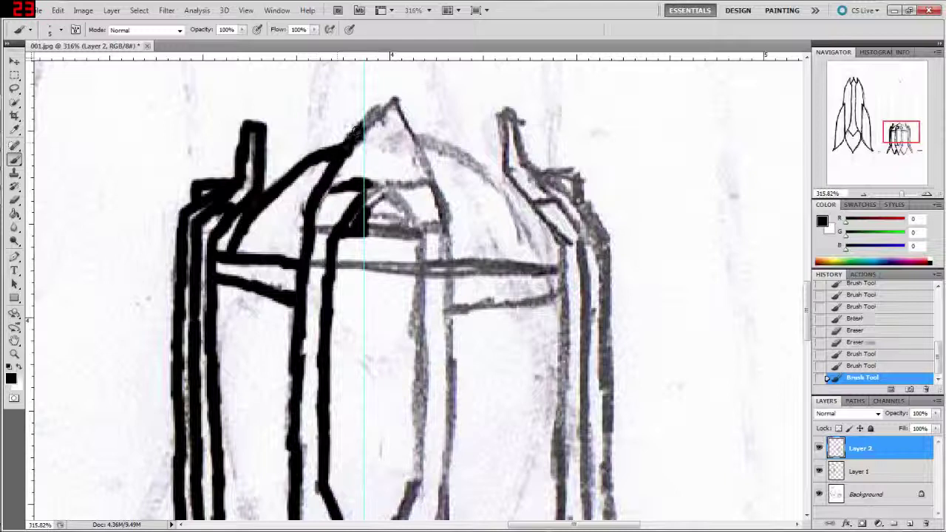
key(e)
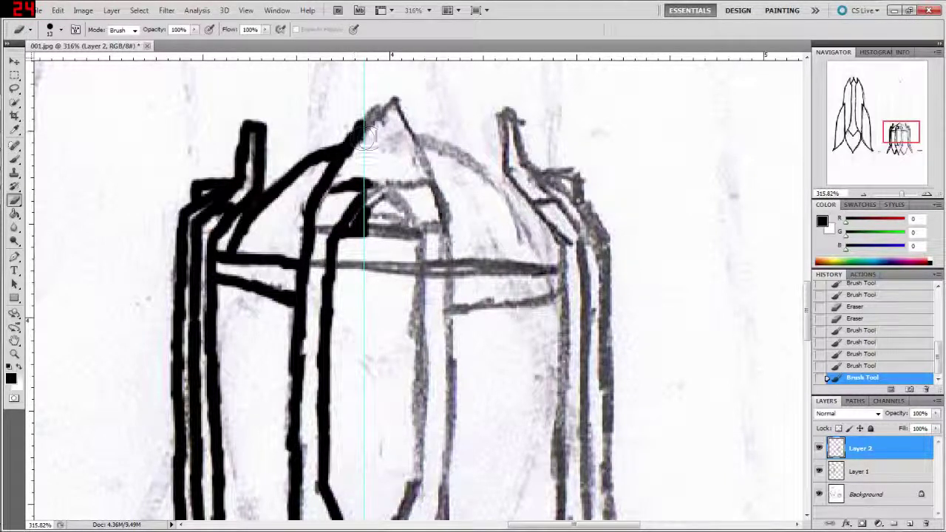
mouse_move(356, 169)
mouse_down()
mouse_move(325, 203)
mouse_move(356, 177)
mouse_up()
key(b)
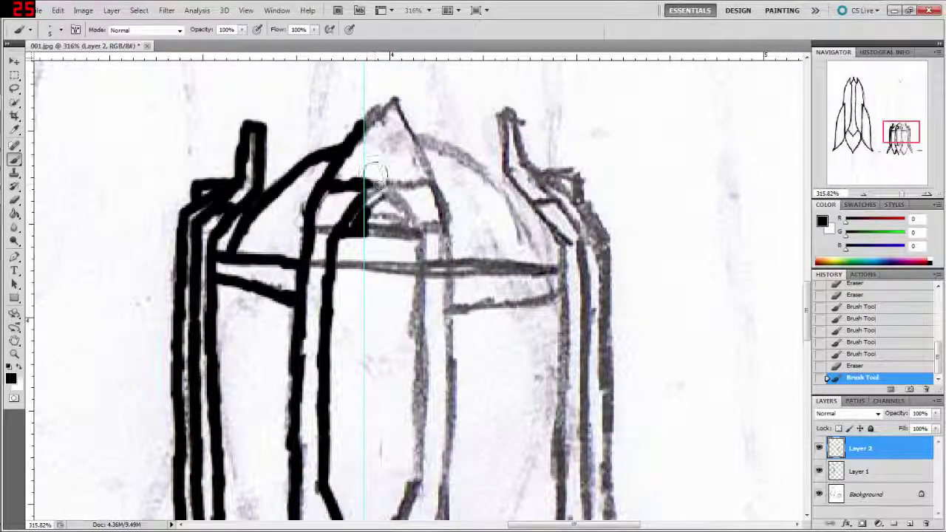
key(e)
drag(376, 175, 391, 264)
scroll(414, 181, down, 2)
scroll(412, 148, down, 2)
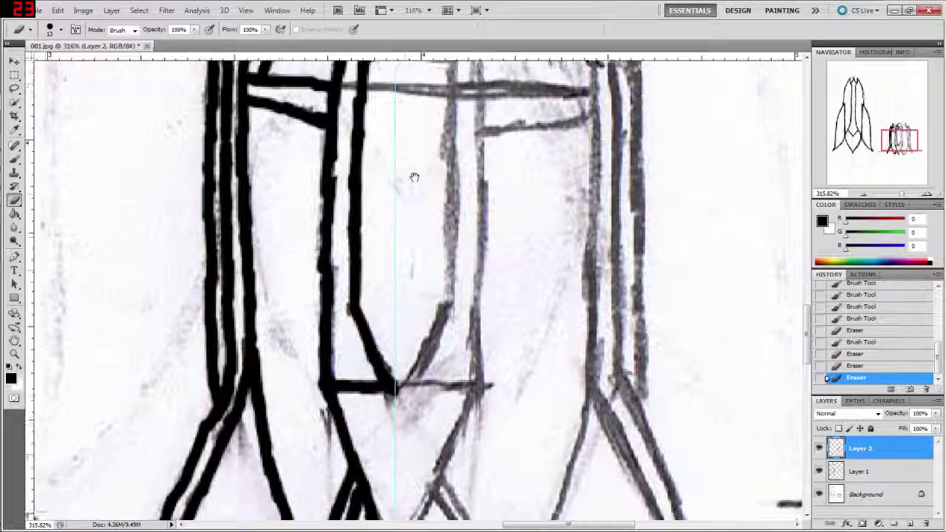
scroll(409, 154, down, 2)
scroll(409, 154, down, 1)
scroll(407, 143, up, 2)
scroll(401, 185, up, 3)
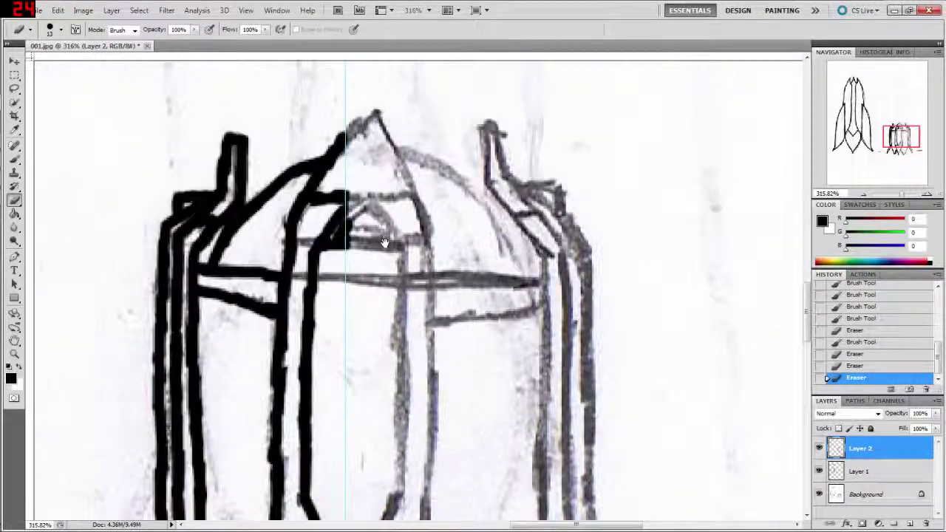
scroll(402, 136, up, 3)
drag(391, 209, 370, 228)
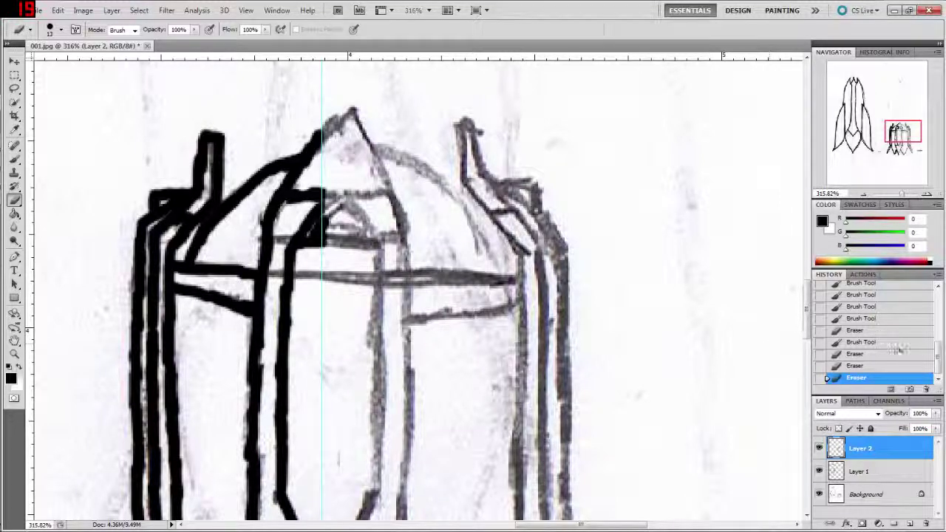
Duplicate Layer 2 to make a copy of the inked left half
right_click(861, 451)
click(864, 211)
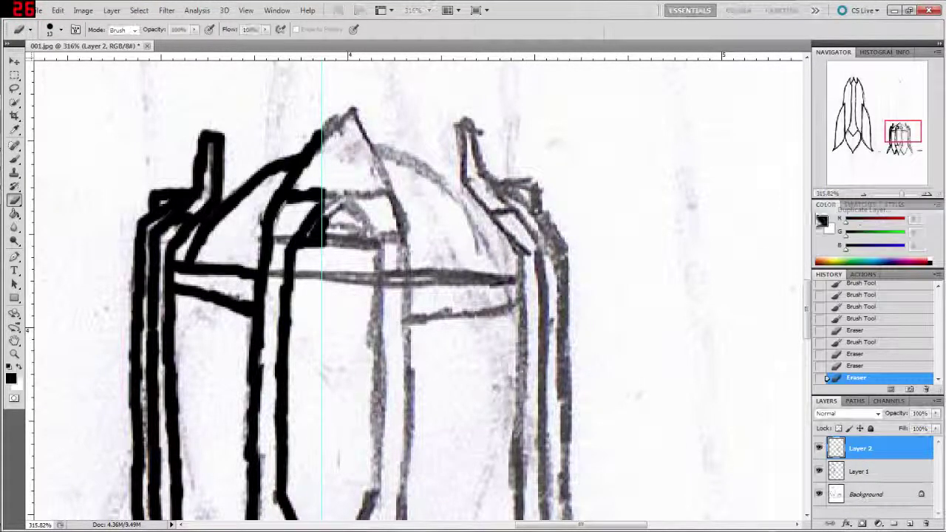
click(574, 160)
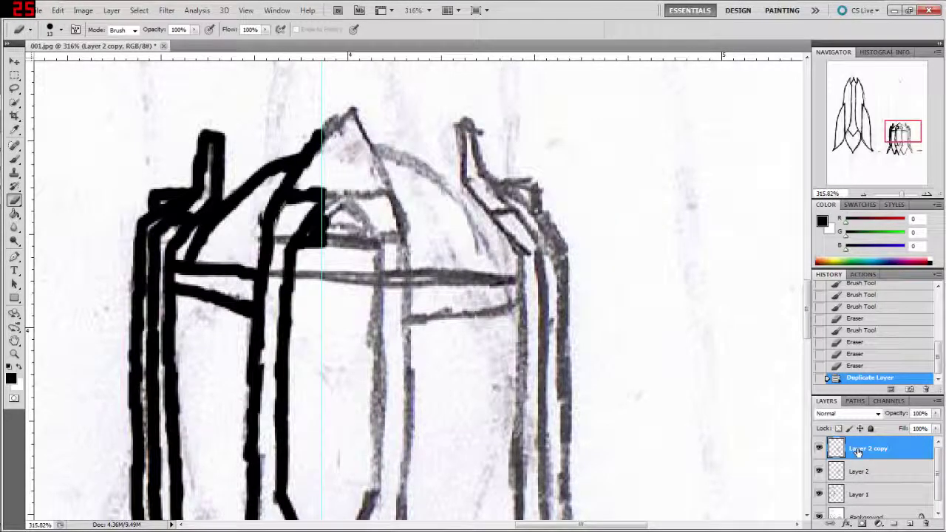
right_click(857, 450)
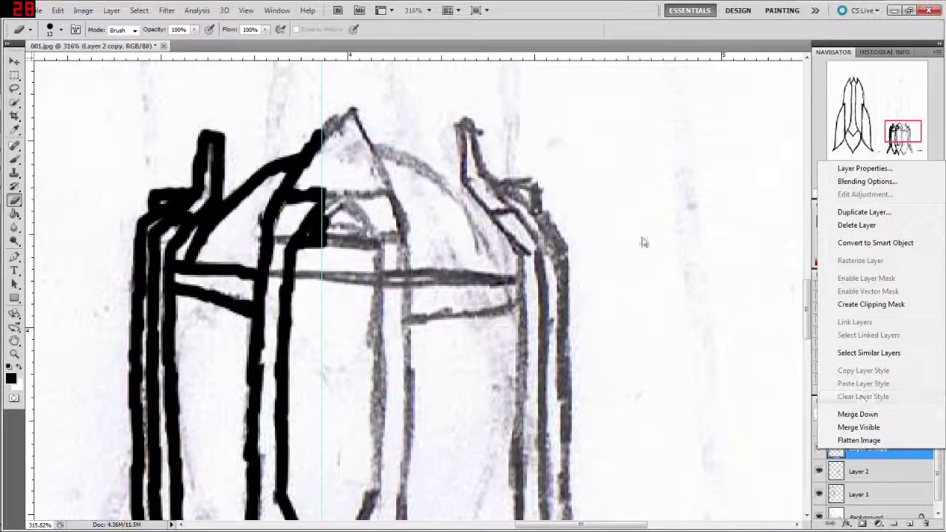
click(353, 51)
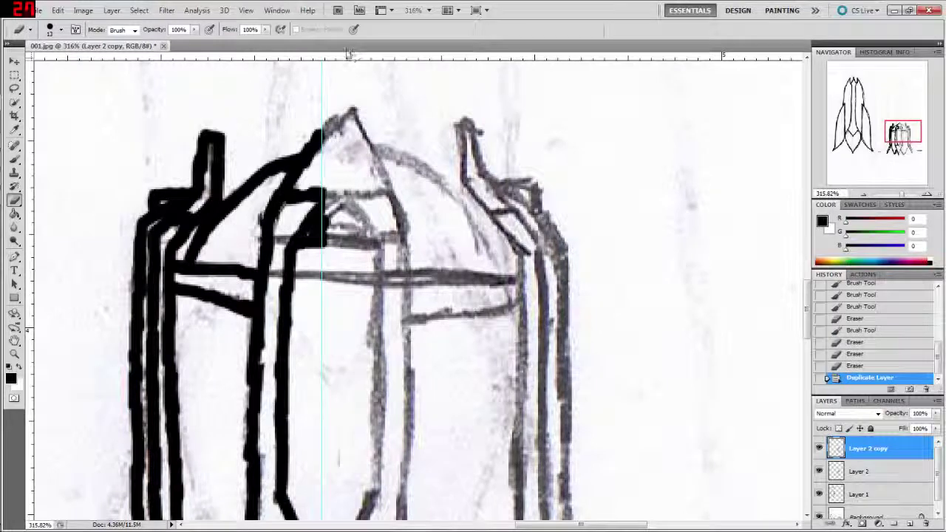
Flip the copy horizontally with Free Transform and move it right as the other half
key(ctrl+t)
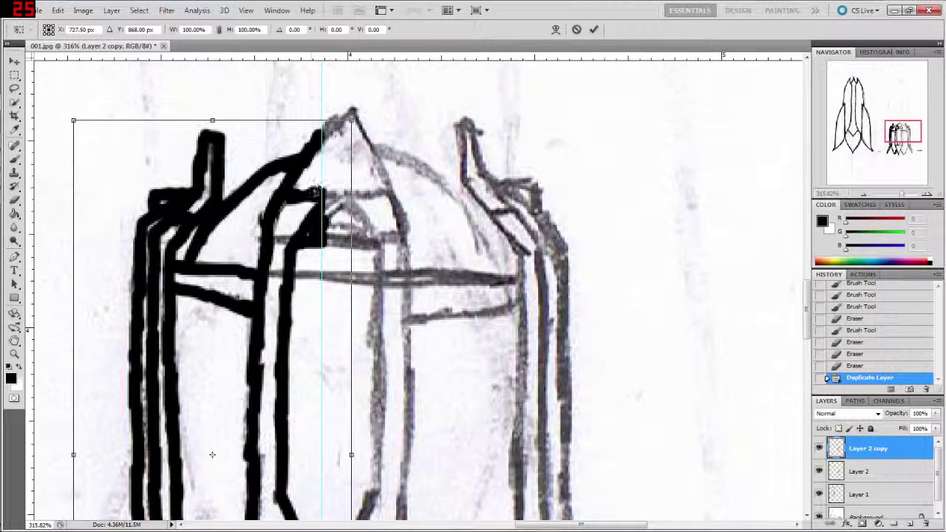
right_click(316, 191)
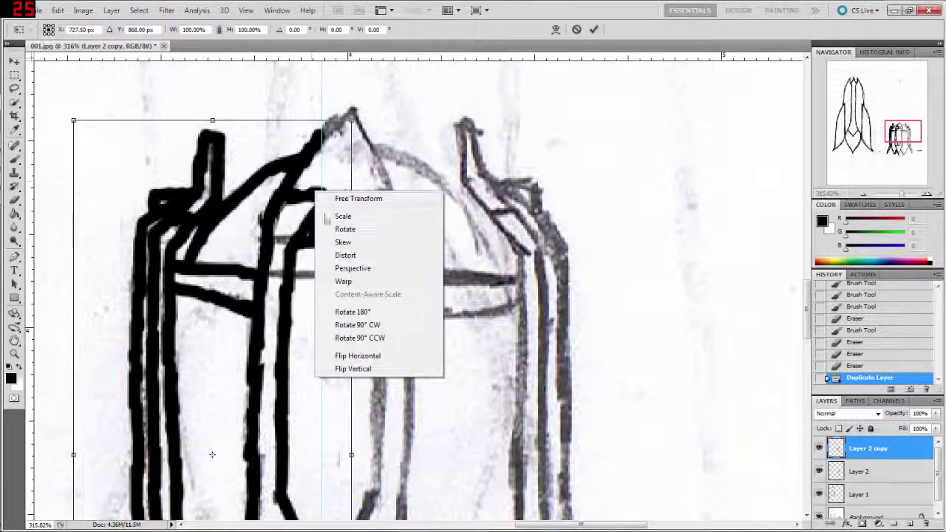
click(359, 355)
mouse_move(233, 291)
mouse_down()
mouse_move(463, 285)
mouse_move(455, 290)
mouse_up()
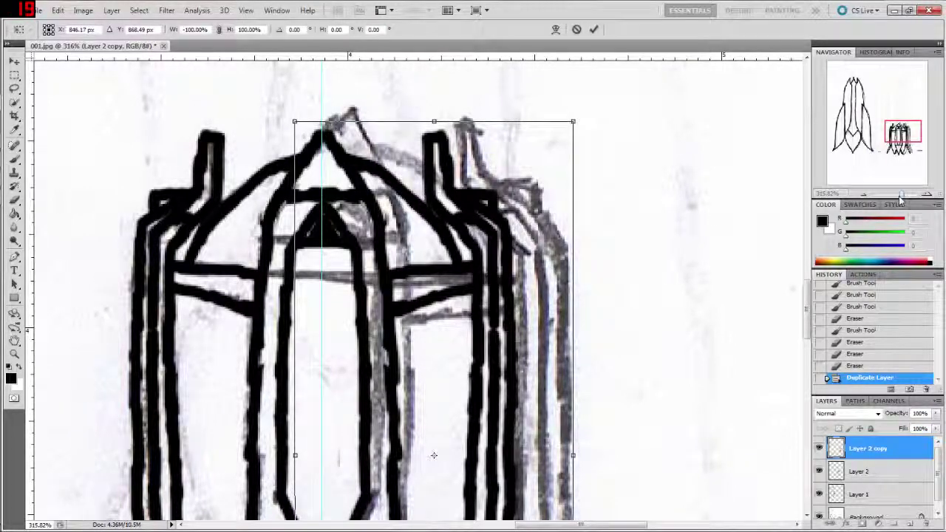
Zoom out and back onto the device, then apply the pending flip transformation
mouse_move(901, 193)
mouse_down()
mouse_move(894, 206)
mouse_move(908, 193)
mouse_up()
drag(910, 156, 894, 148)
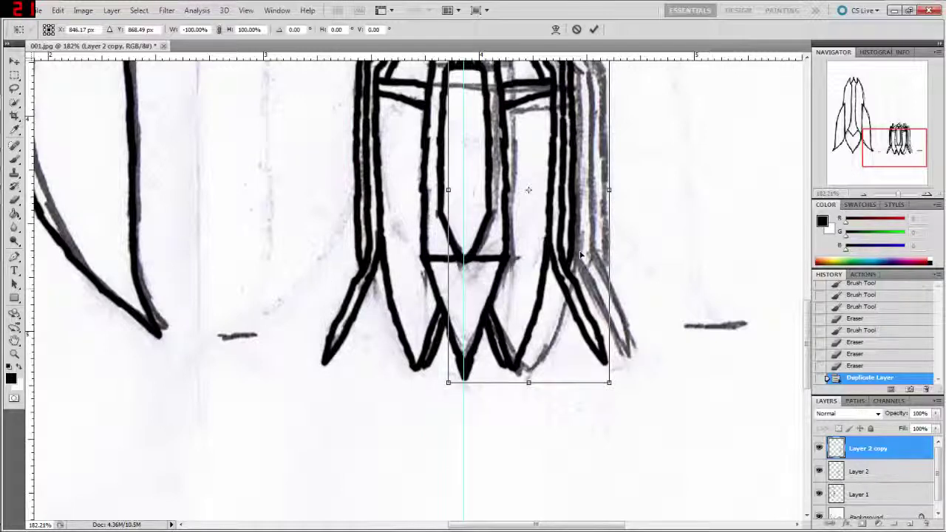
mouse_move(528, 190)
mouse_down()
mouse_move(549, 239)
mouse_move(798, 473)
mouse_move(373, 473)
mouse_move(373, 251)
mouse_up()
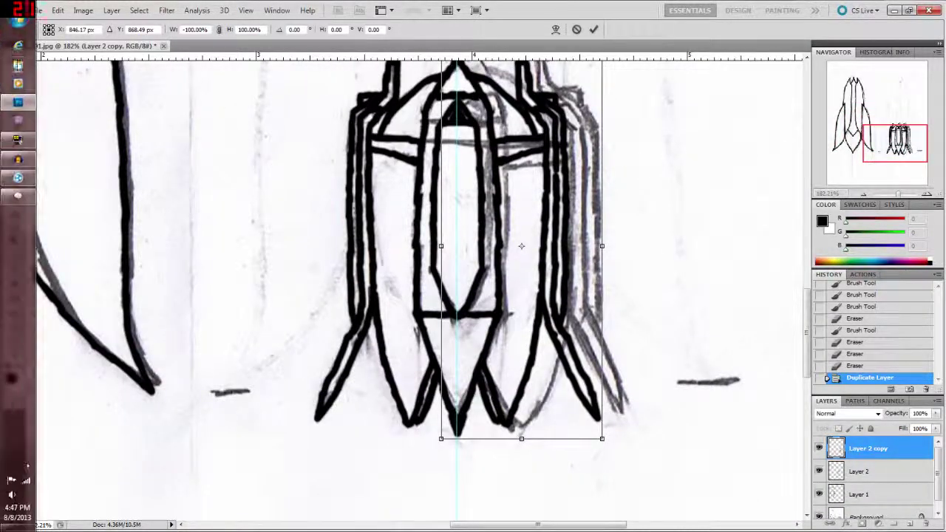
click(14, 62)
Merge Layer 2 copy down into Layer 2 and shift the inked device left
key(Return)
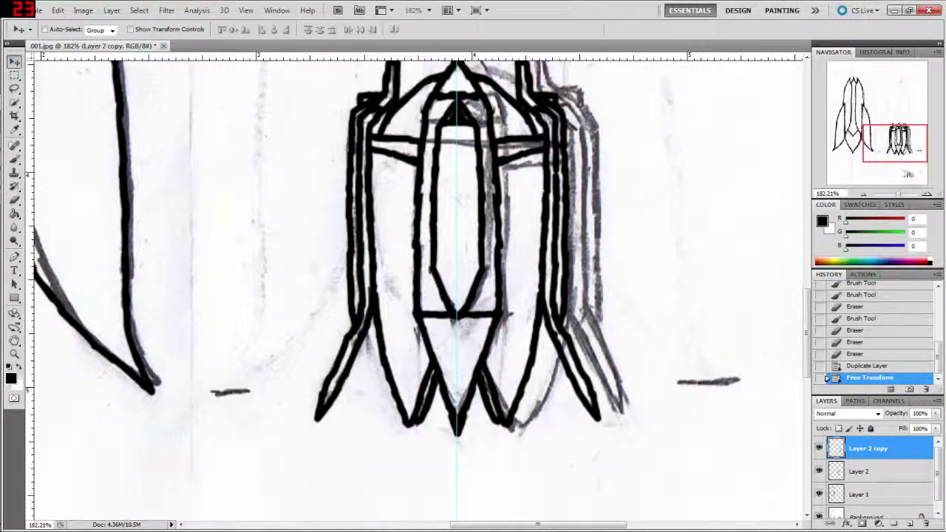
drag(906, 137, 905, 135)
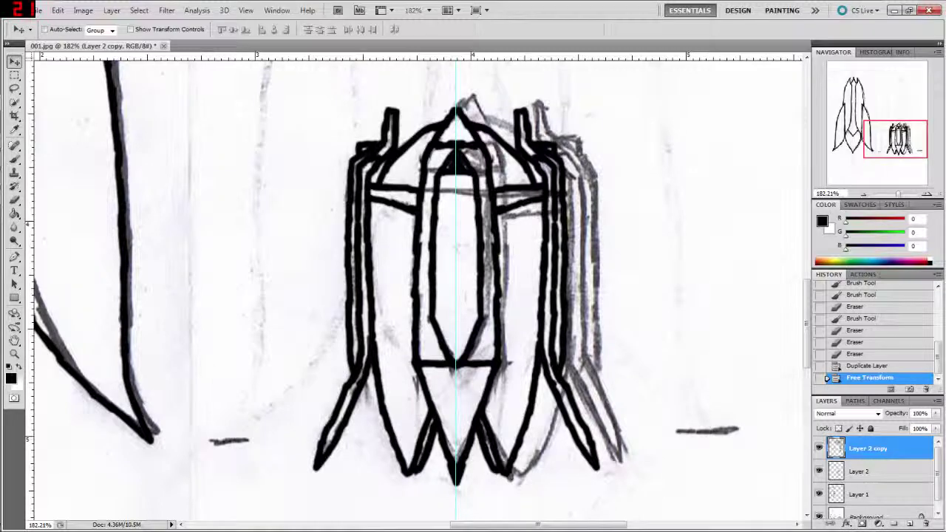
right_click(874, 455)
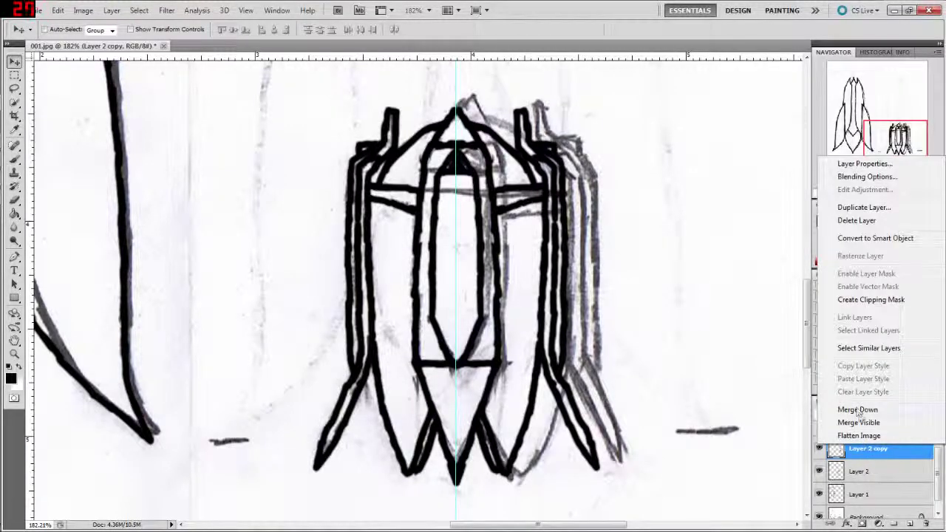
click(858, 411)
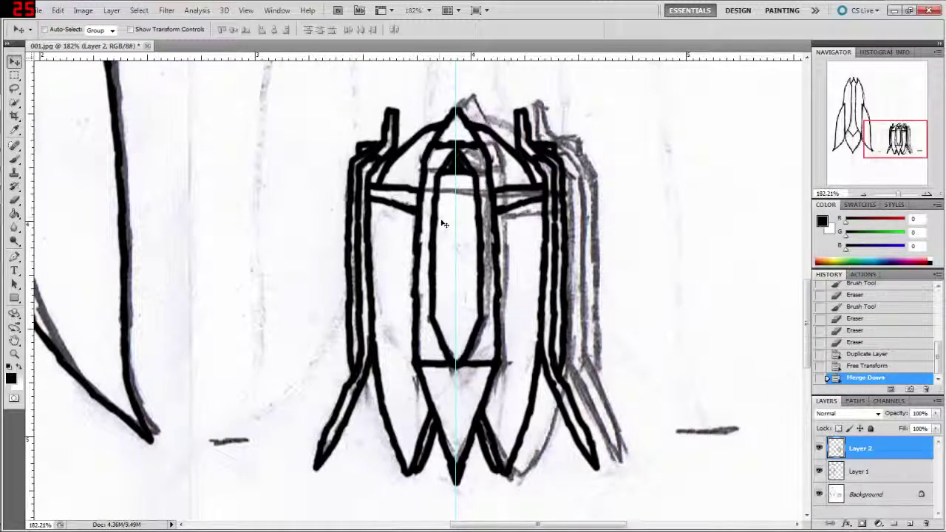
drag(467, 240, 283, 250)
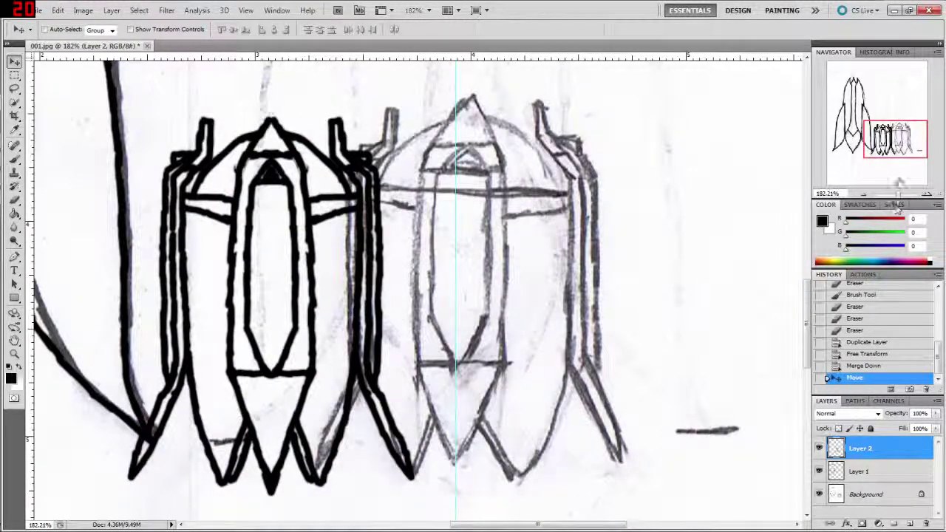
Delete the vertical centre guide and raise the inked device above its pencil sketch
drag(897, 197, 890, 194)
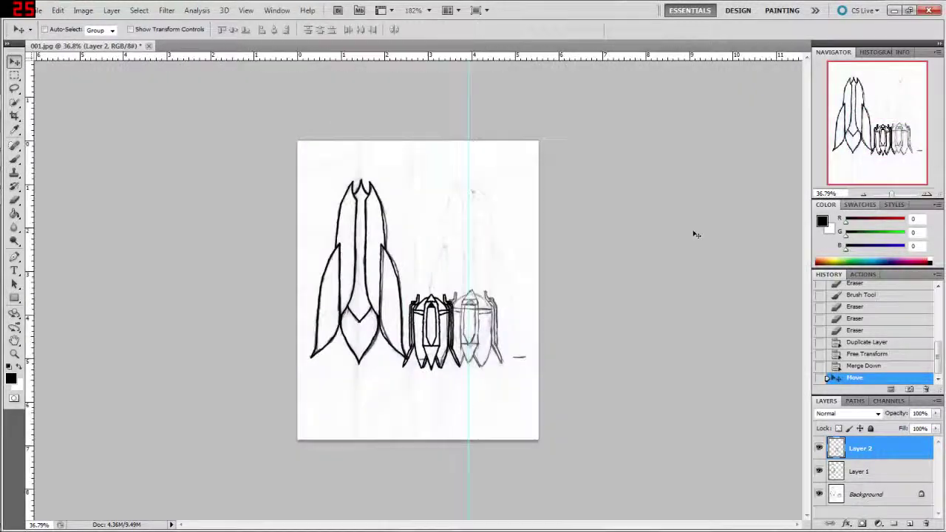
drag(439, 334, 360, 320)
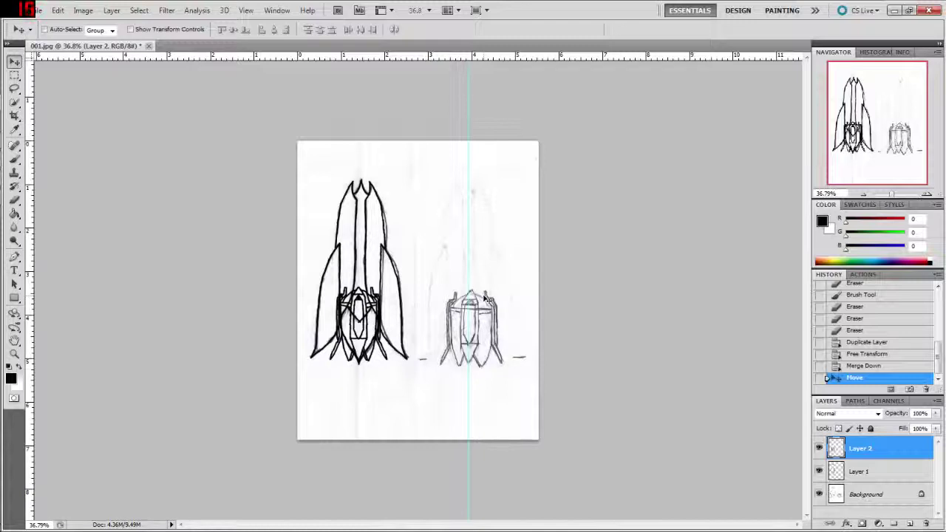
mouse_move(366, 320)
mouse_down()
mouse_move(467, 322)
mouse_move(467, 283)
mouse_move(474, 296)
mouse_up()
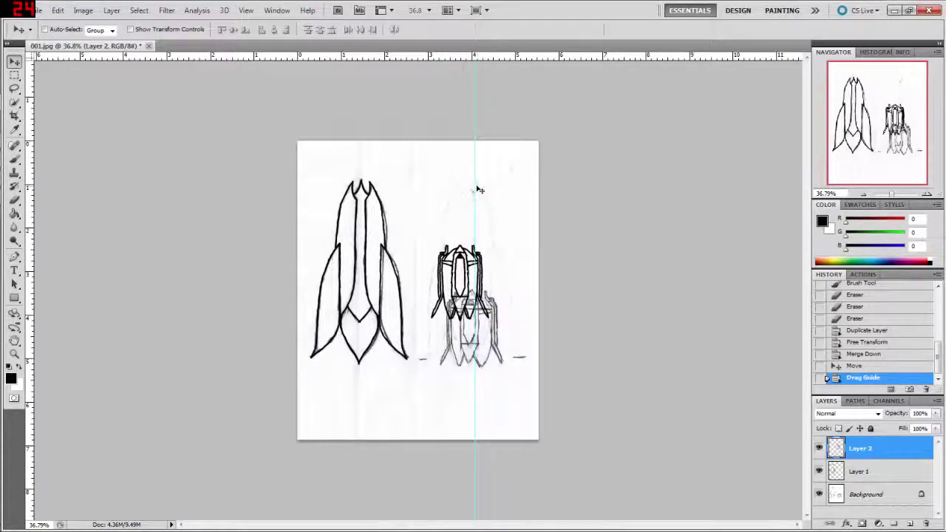
drag(473, 184, 22, 194)
mouse_move(458, 275)
mouse_down()
mouse_move(477, 229)
mouse_move(466, 187)
mouse_up()
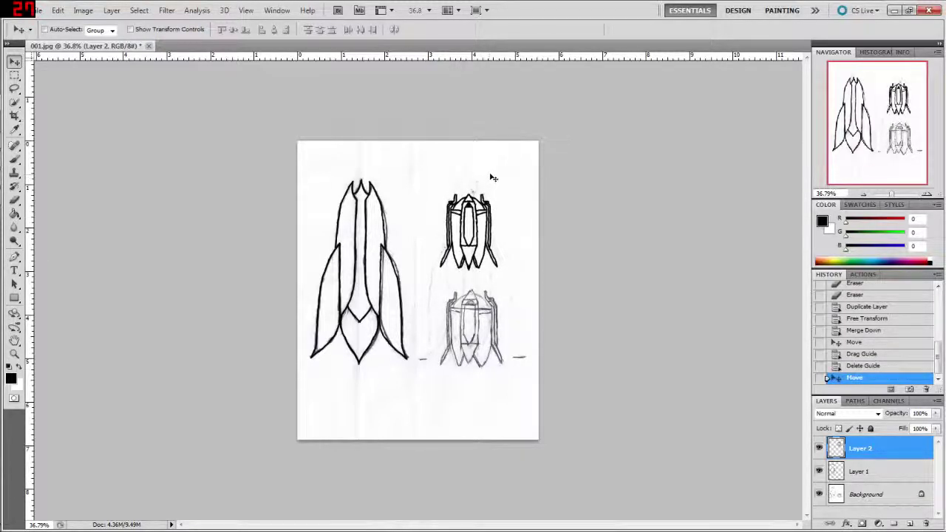